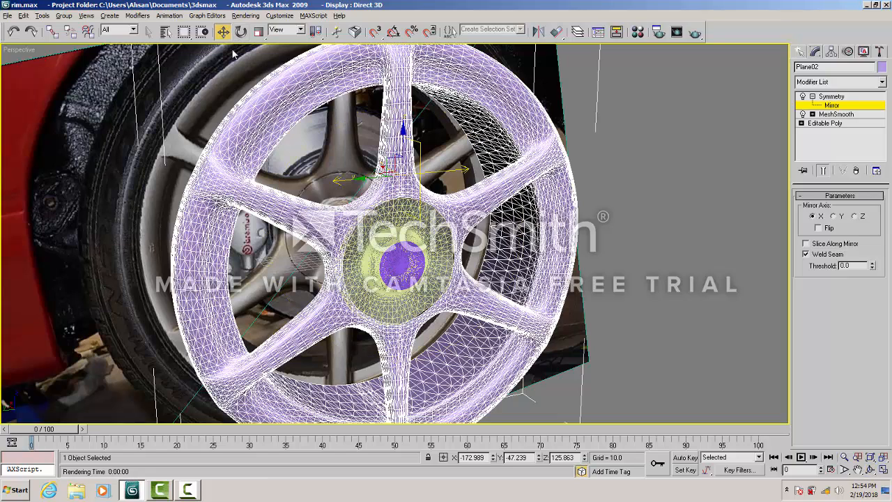
- Render the perspective view of the wheel rim to check its current look, and close the rendered frame
click(245, 15)
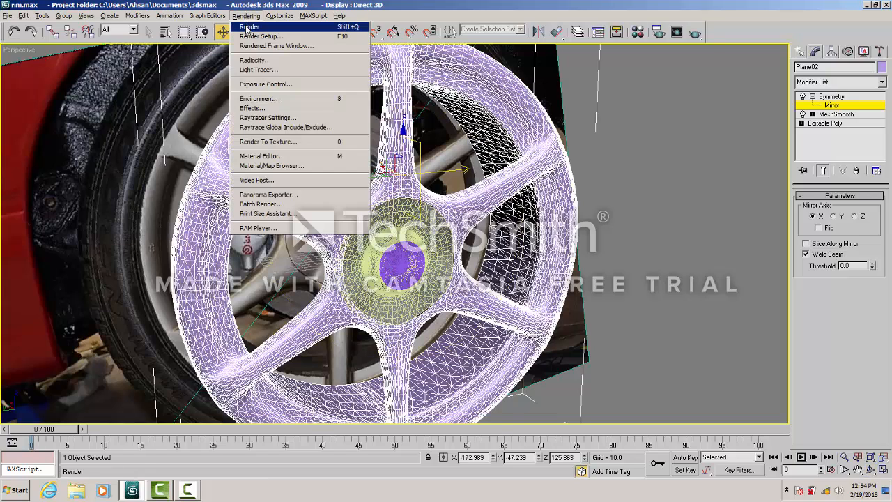
click(247, 27)
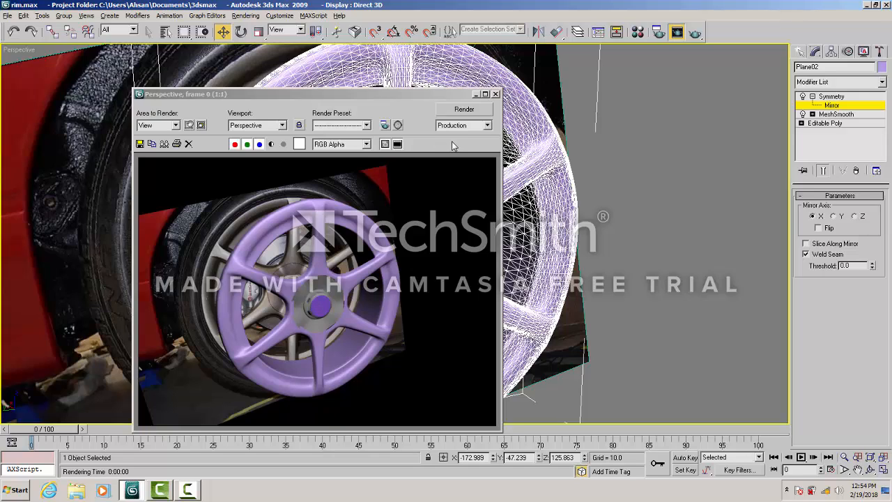
click(496, 94)
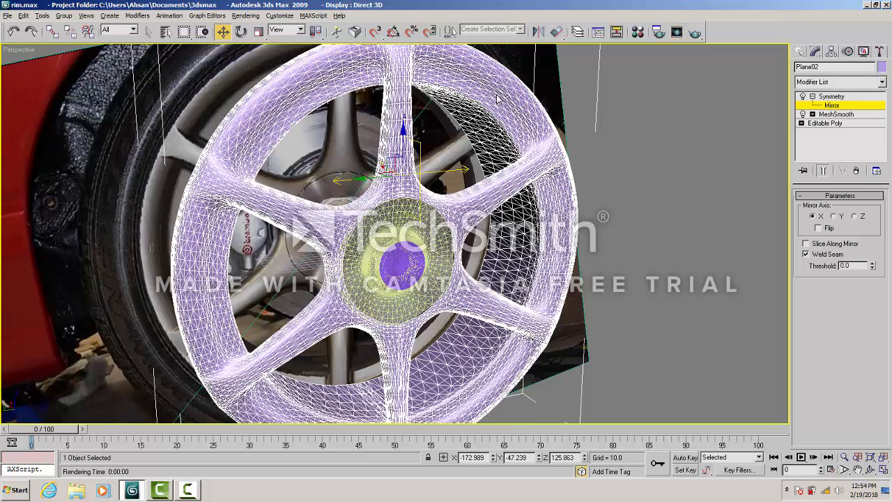
- Delete the Symmetry and MeshSmooth modifiers from the rim, leaving only its Editable Poly base
click(833, 97)
right_click(834, 96)
click(834, 122)
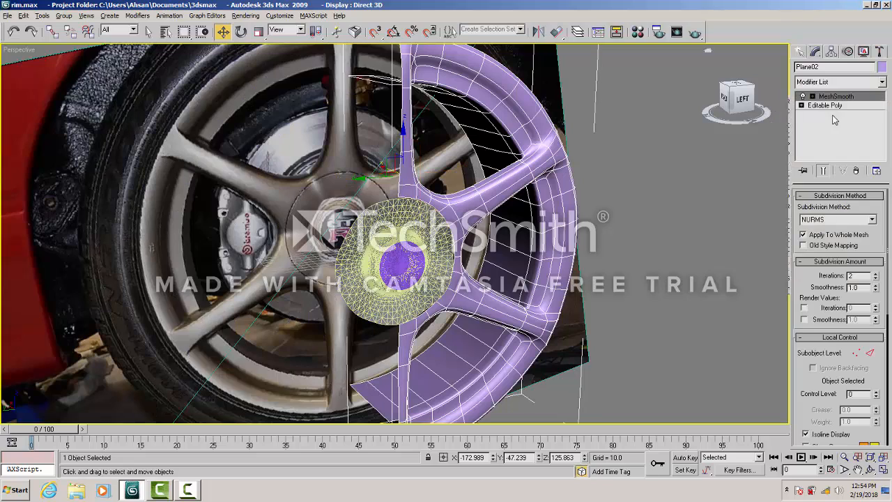
click(835, 96)
right_click(834, 96)
click(836, 123)
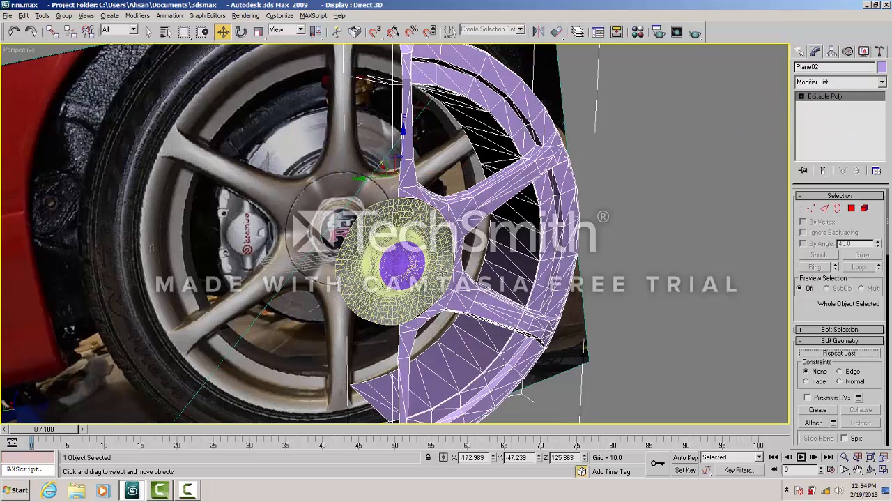
- Delete the three old hub pieces at the wheel's centre: the outer disc, the inner cap and the ring around it
click(650, 274)
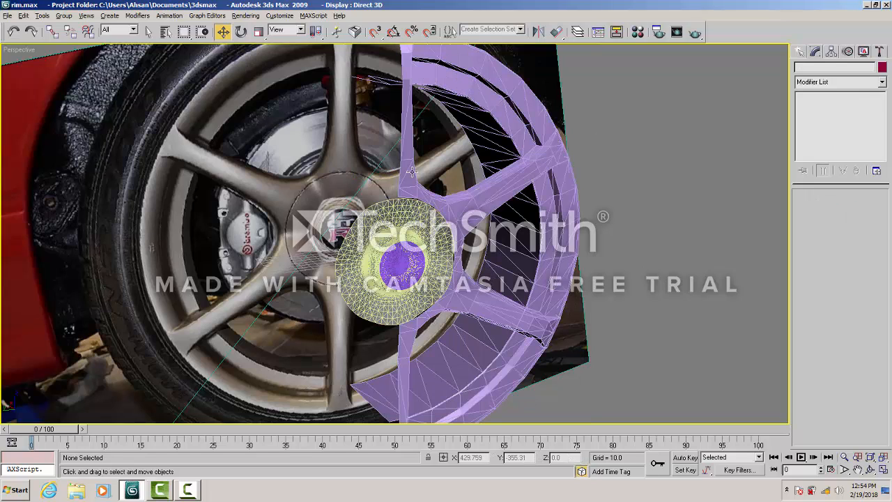
click(417, 229)
key(Delete)
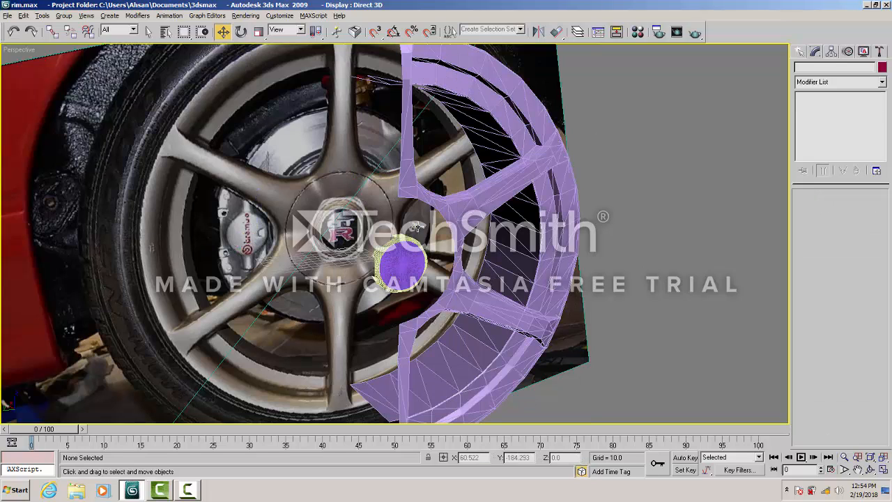
click(394, 287)
key(Delete)
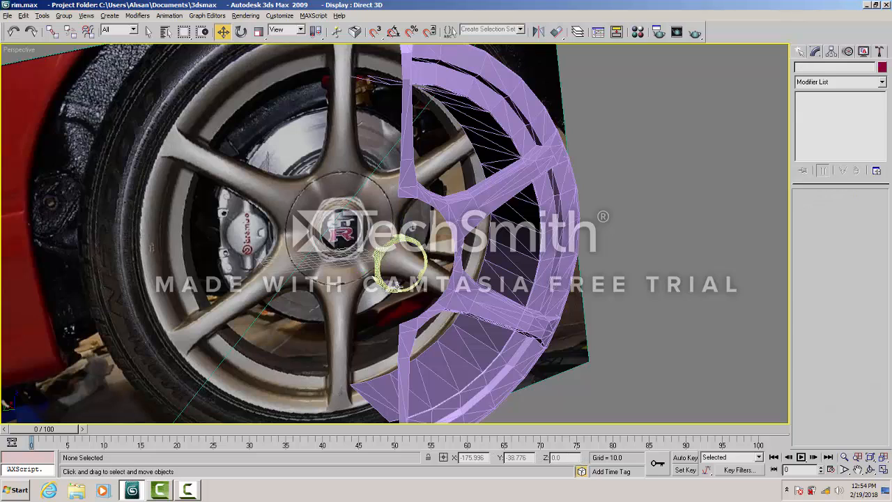
click(383, 246)
key(Delete)
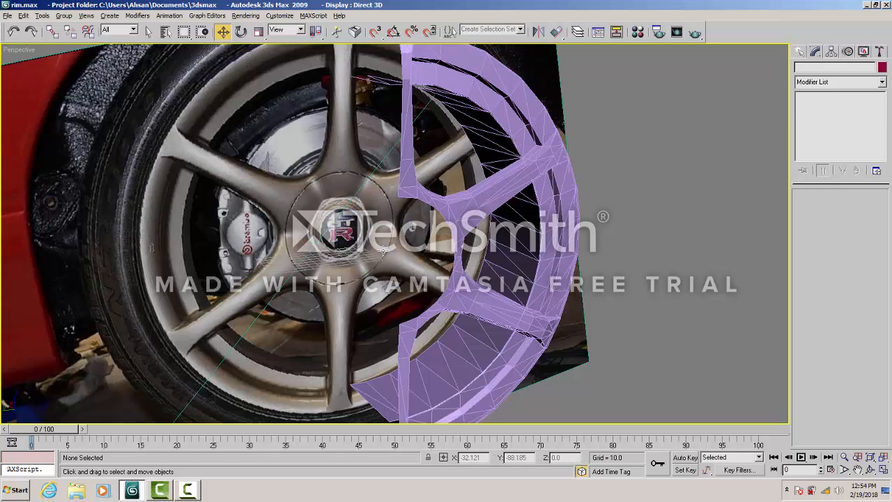
- In the Left view, create a cylinder over the centre logo with a radius of about 29 and a height of about 34
key(alt+w)
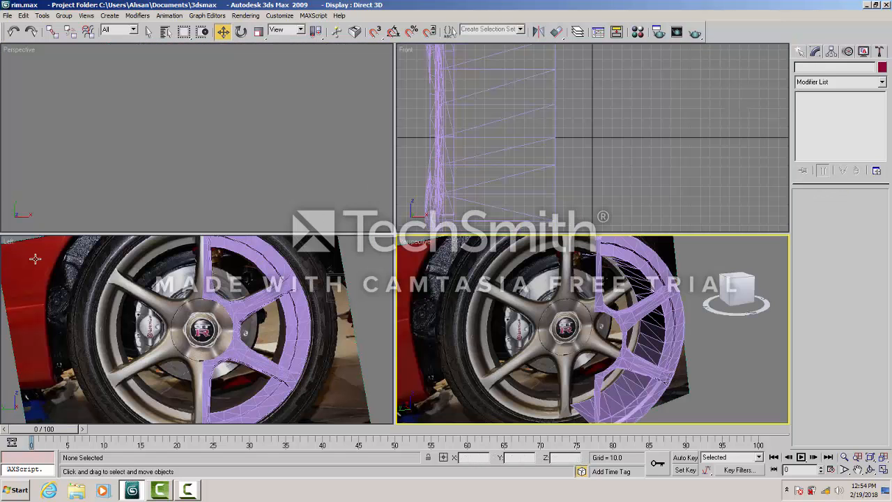
click(14, 240)
key(alt+w)
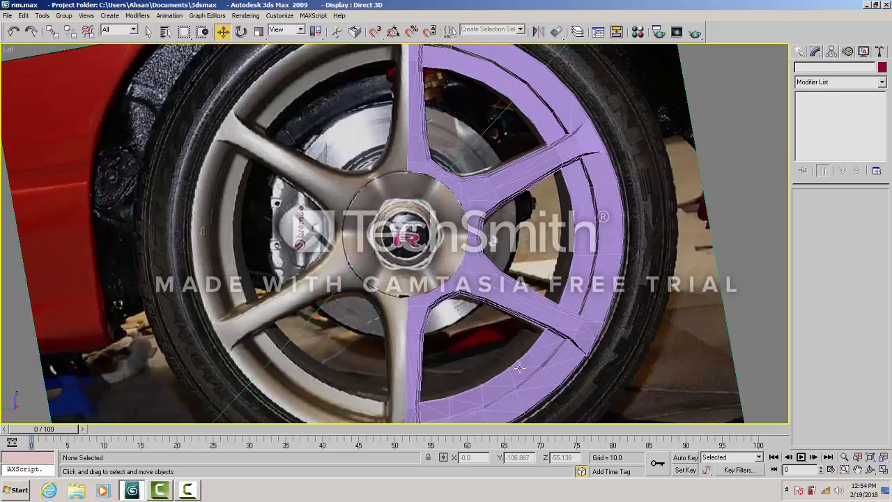
click(844, 458)
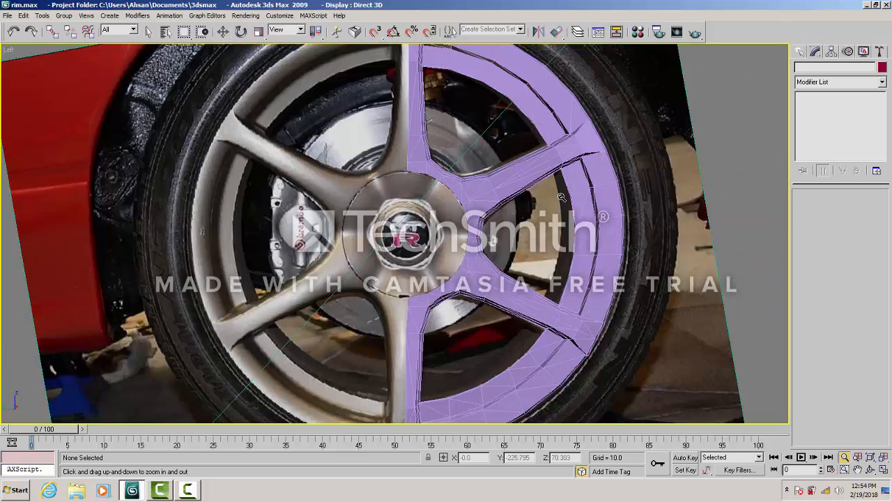
drag(428, 232, 419, 188)
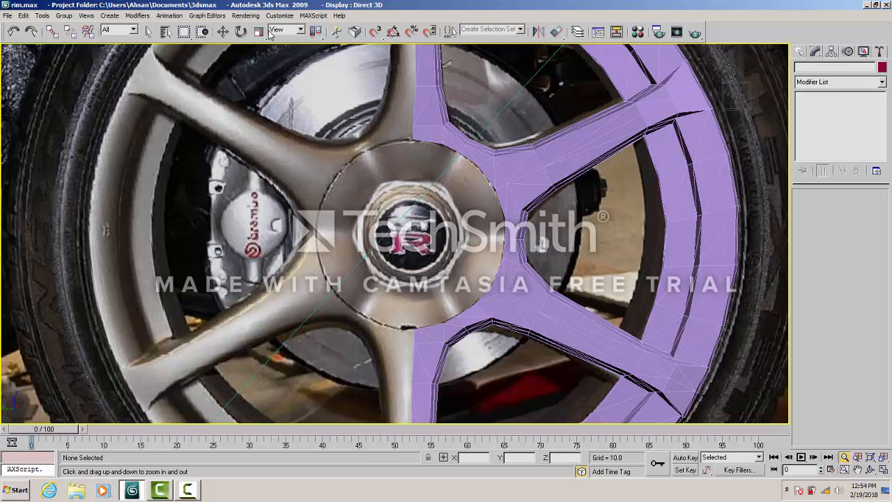
click(814, 54)
click(819, 146)
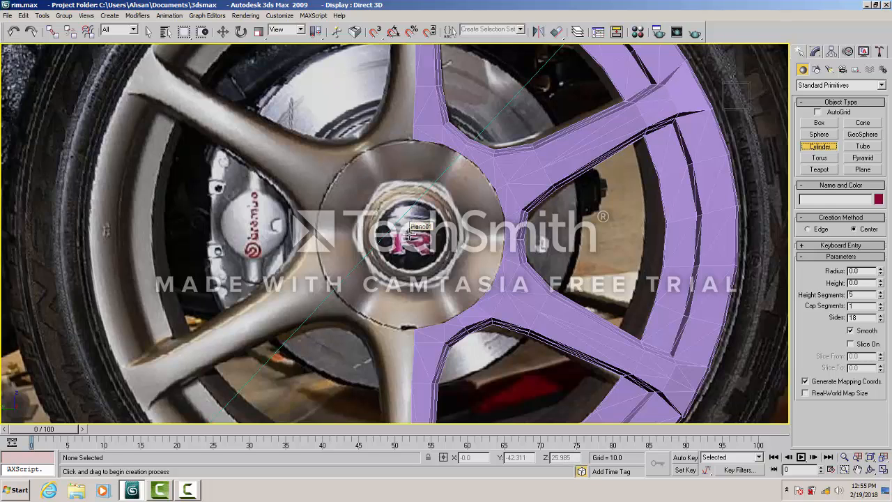
drag(411, 235, 438, 260)
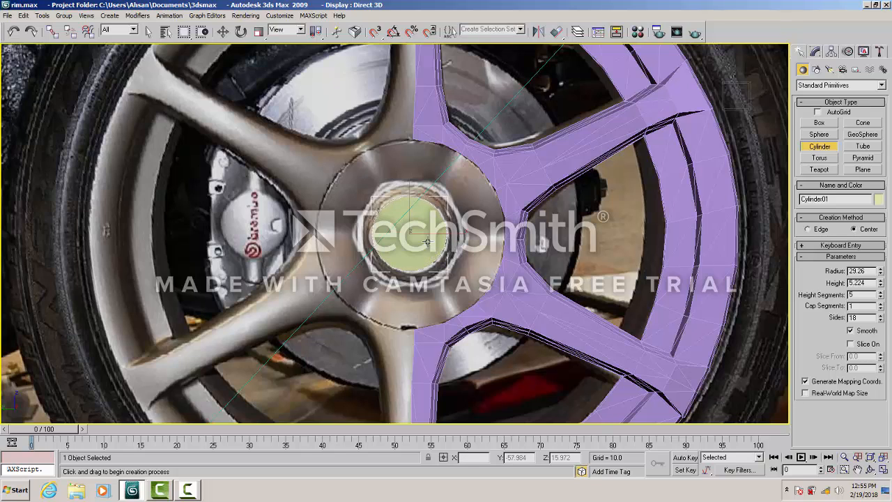
click(425, 214)
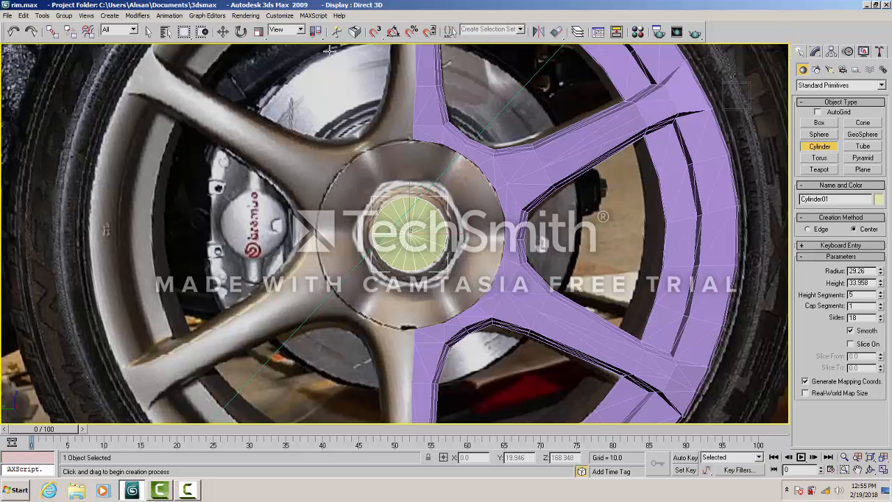
- Convert the new centre cylinder to an Editable Poly
key(alt+w)
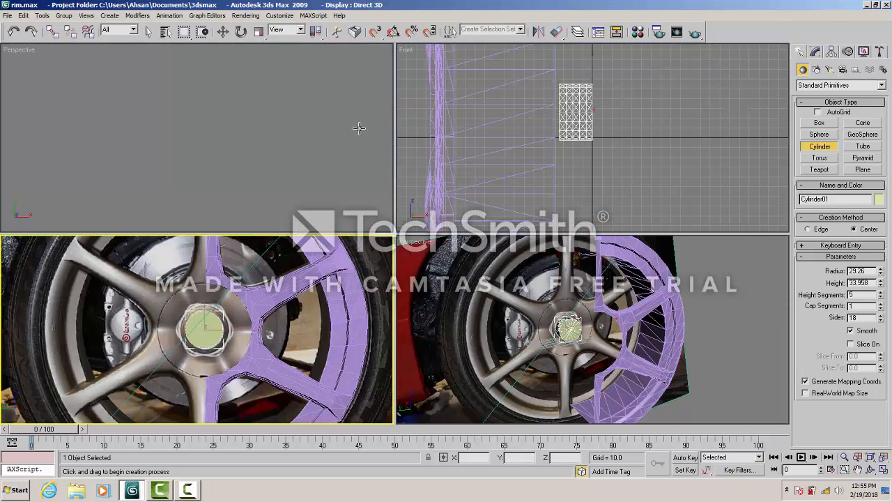
click(415, 52)
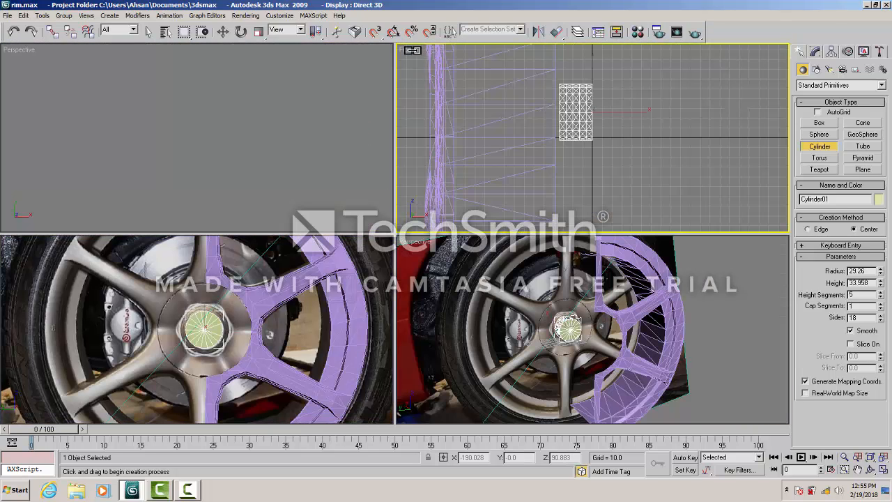
click(223, 31)
right_click(573, 118)
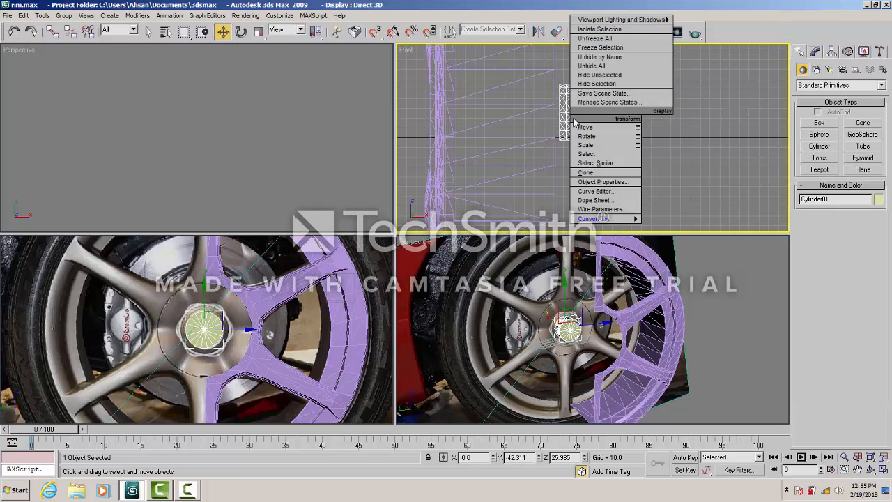
mouse_move(632, 220)
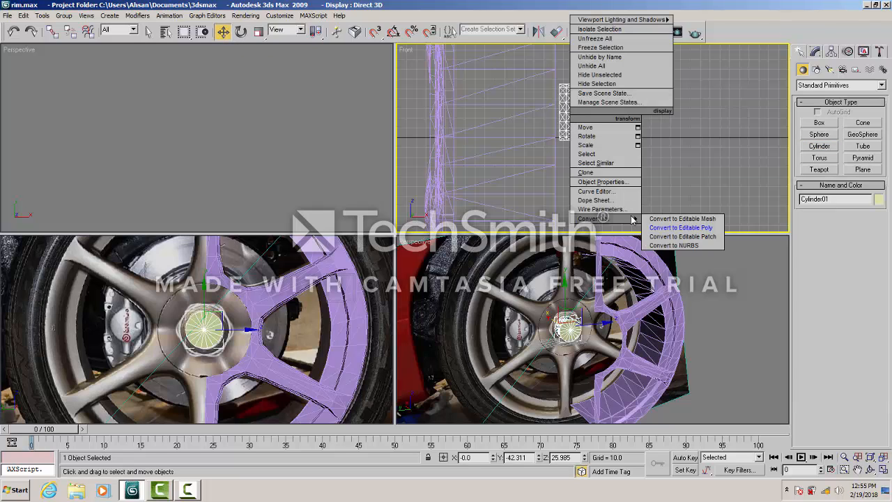
click(681, 227)
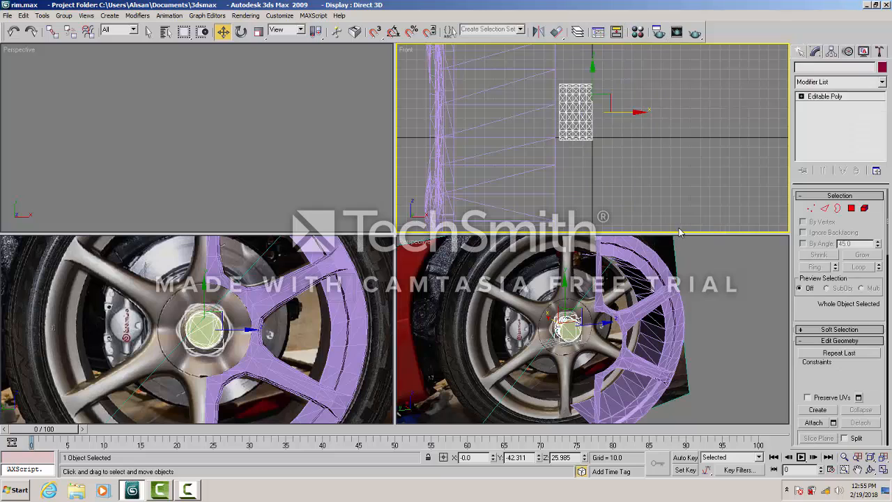
- In the Front view, delete the cylinder's side and back polygons, keeping only the front cap
click(851, 207)
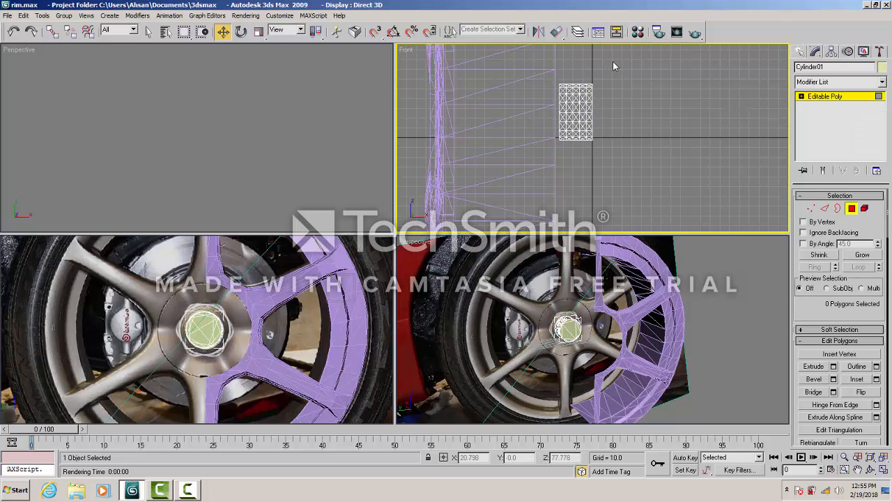
drag(612, 62, 564, 171)
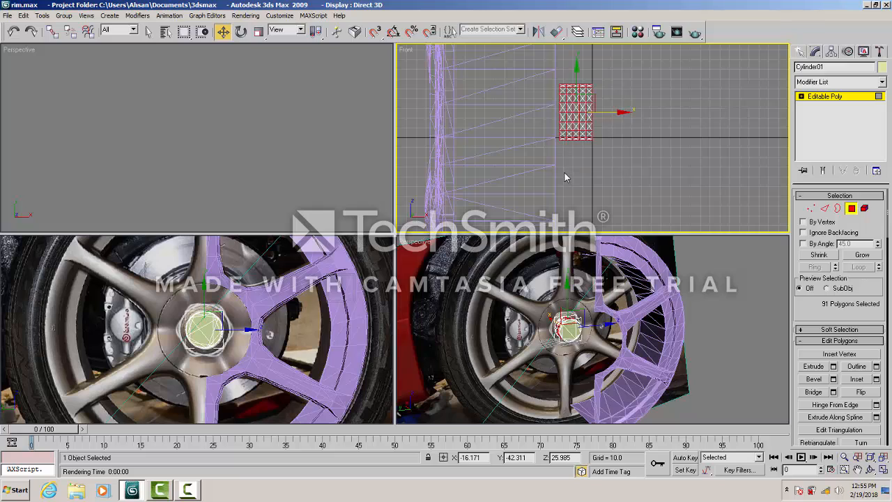
key(Delete)
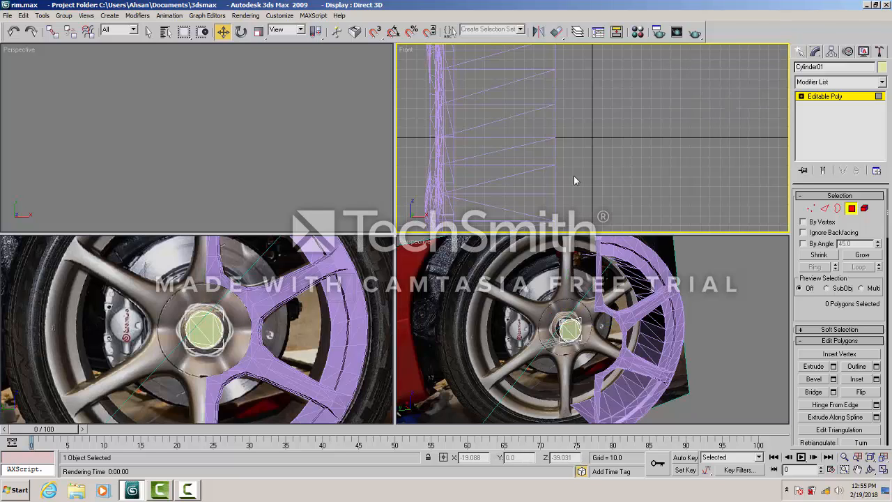
- In the Left view, inset the circular cap polygon slightly and delete the inner polygon to leave a thin ring
click(10, 242)
key(alt+w)
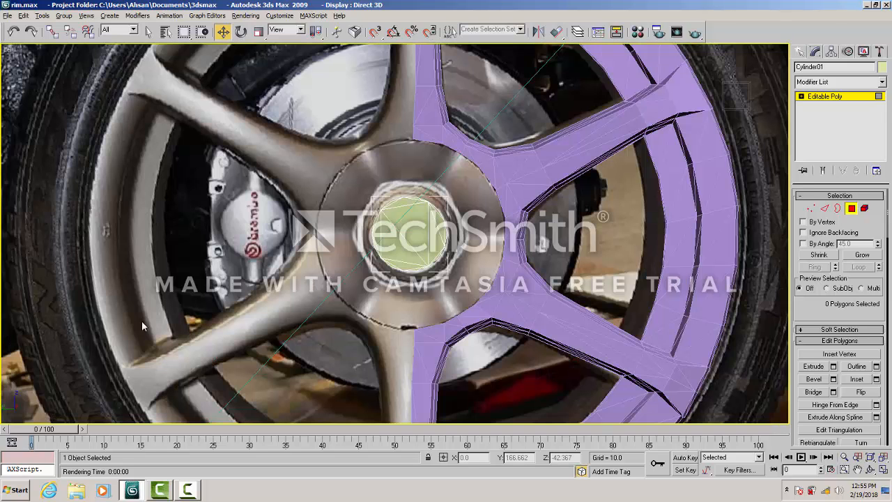
click(413, 237)
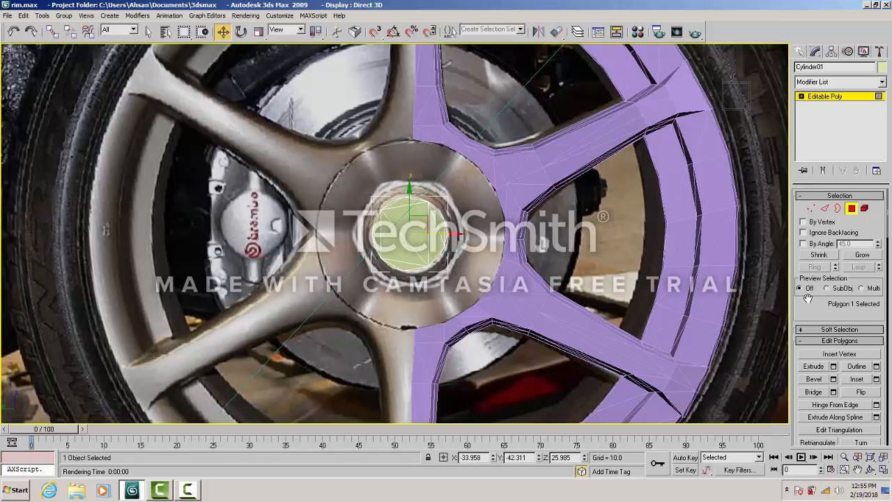
click(856, 380)
drag(424, 216, 425, 222)
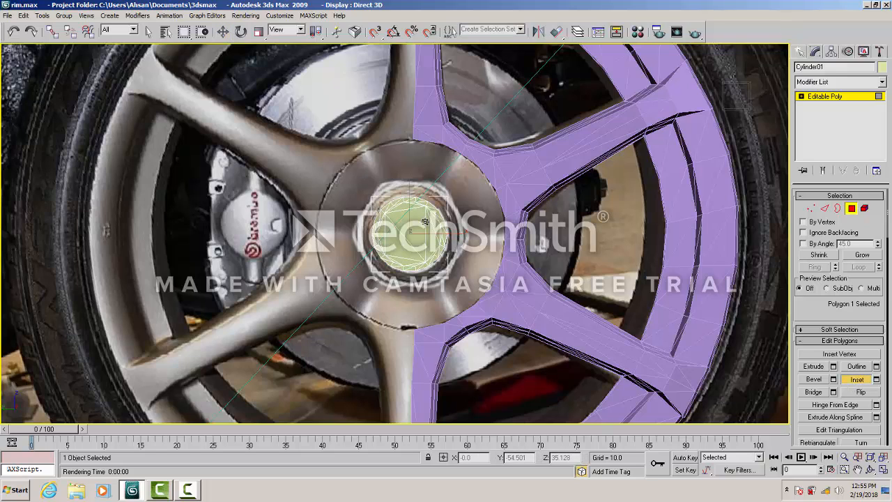
key(Delete)
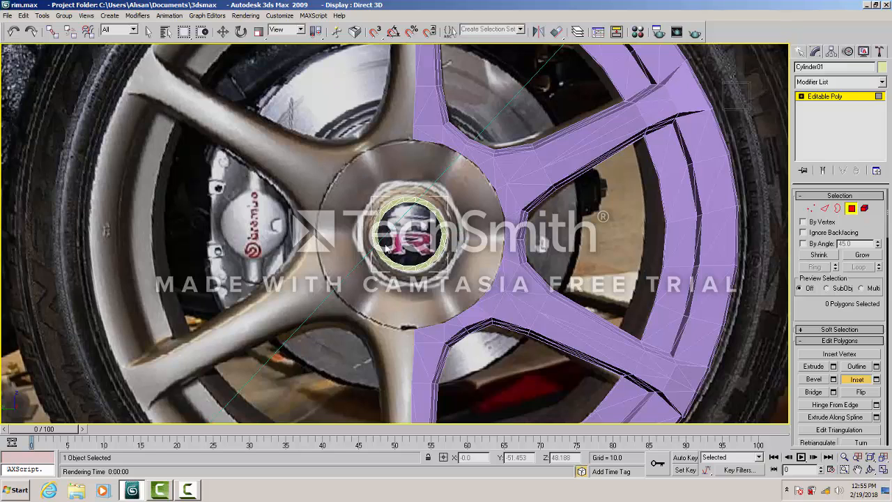
- Select all polygons of the thin ring and scale them down in plane to fit around the GTR logo
click(223, 32)
drag(464, 170, 378, 316)
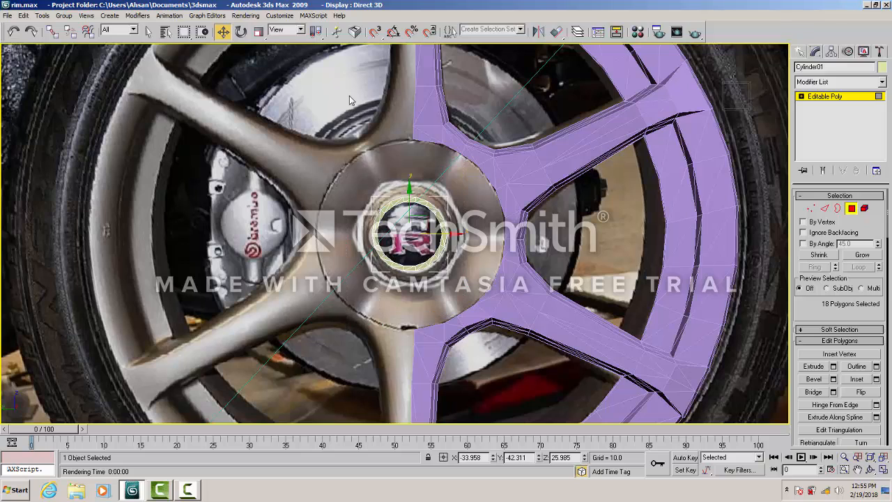
click(257, 32)
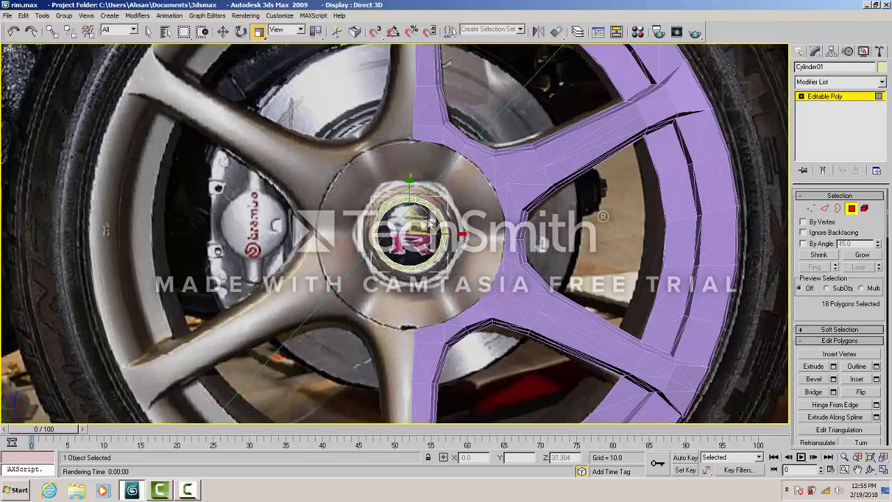
mouse_move(427, 218)
mouse_down()
mouse_move(436, 205)
mouse_move(426, 232)
mouse_up()
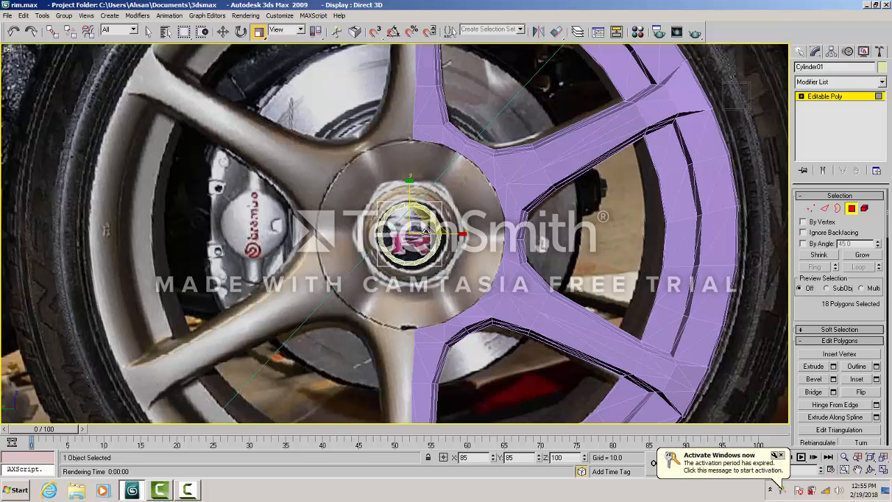
click(781, 455)
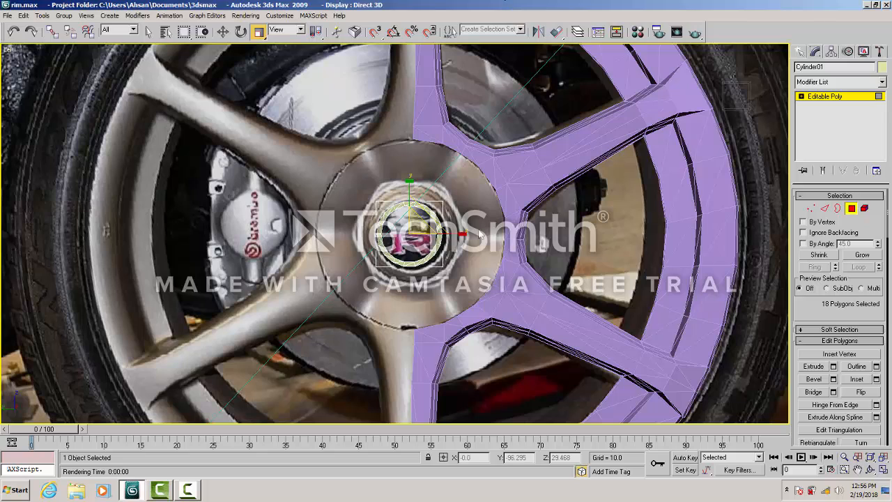
- Set the 03 - Default material's opacity to 54 and assign it to the ring
click(638, 32)
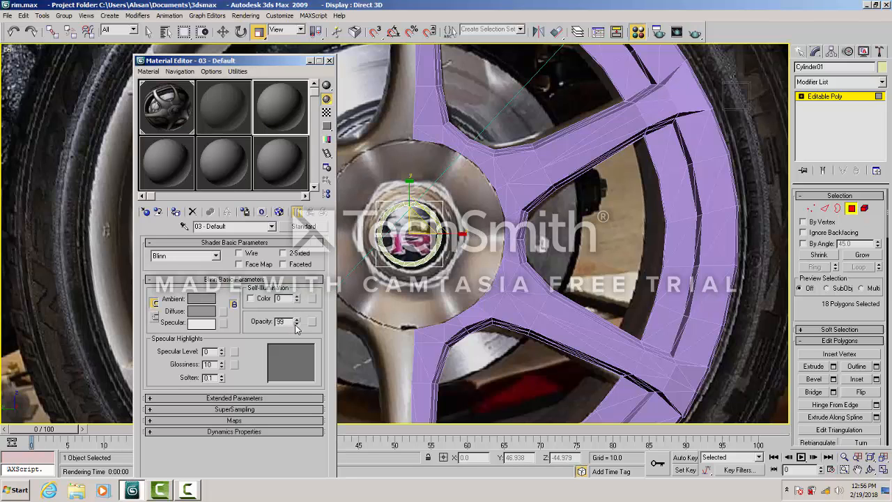
drag(296, 324, 294, 340)
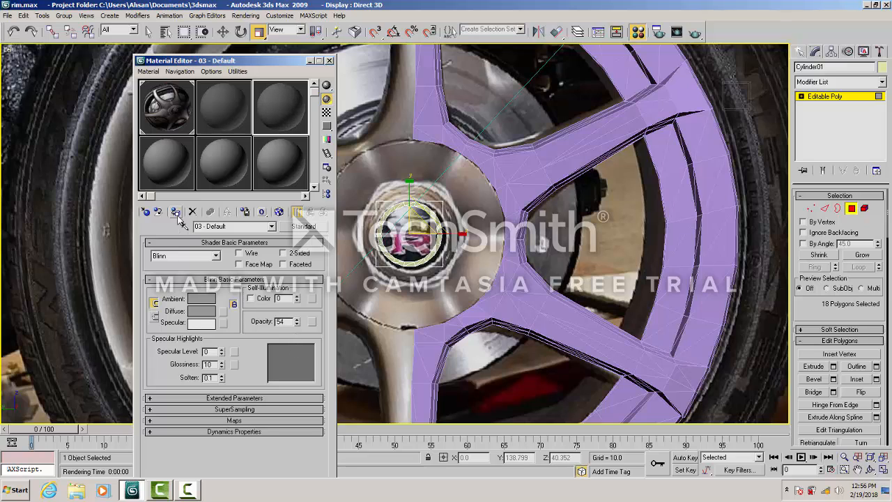
click(329, 61)
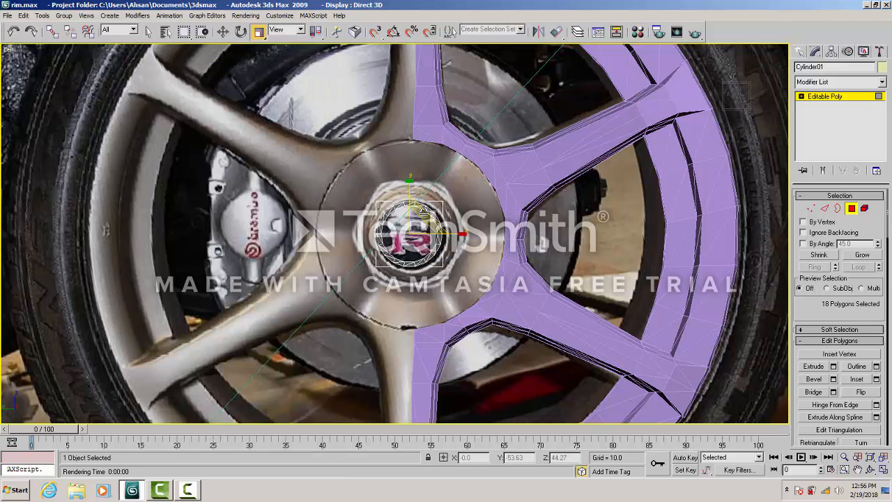
- Enlarge the ring's selected polygons to fit around the round logo, and scale the ring's inner border inward to 90 percent
mouse_move(423, 210)
mouse_down()
mouse_move(425, 225)
mouse_move(436, 189)
mouse_move(430, 222)
mouse_up()
click(224, 33)
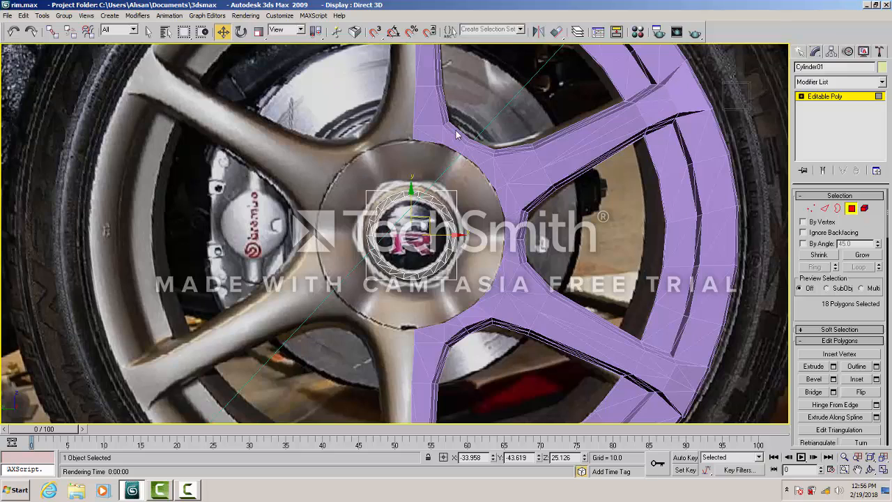
click(837, 207)
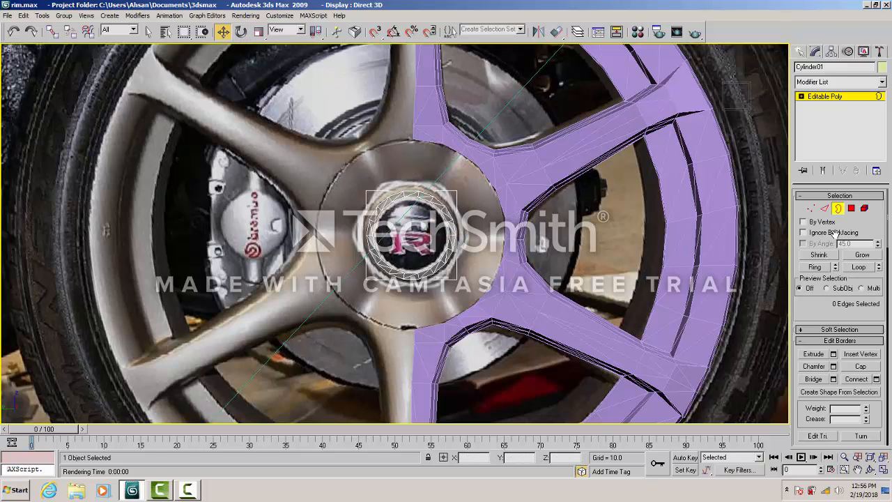
click(411, 196)
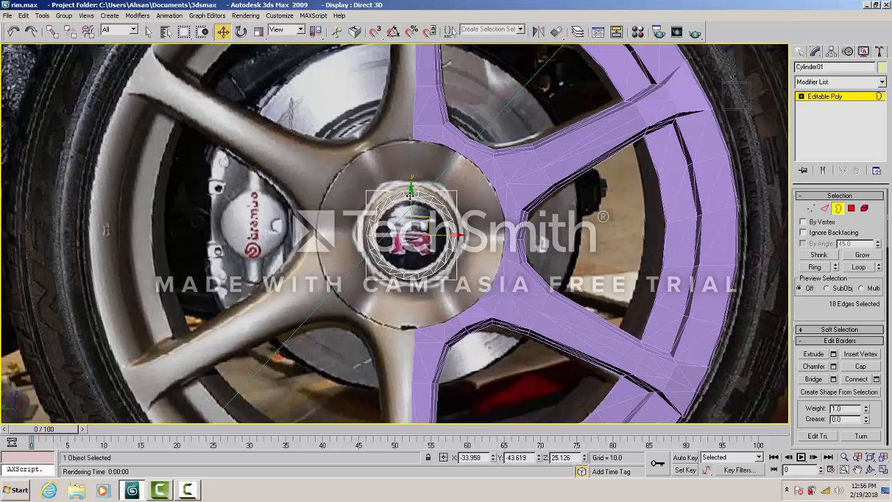
click(258, 32)
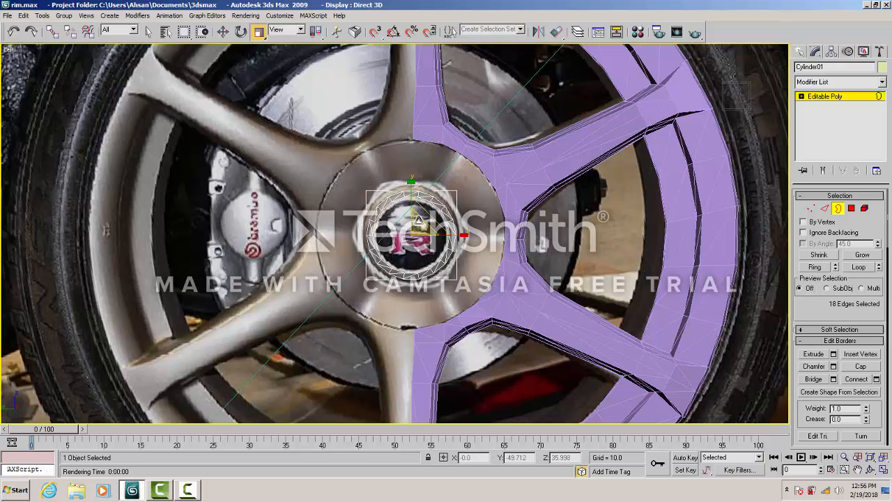
drag(417, 223, 417, 231)
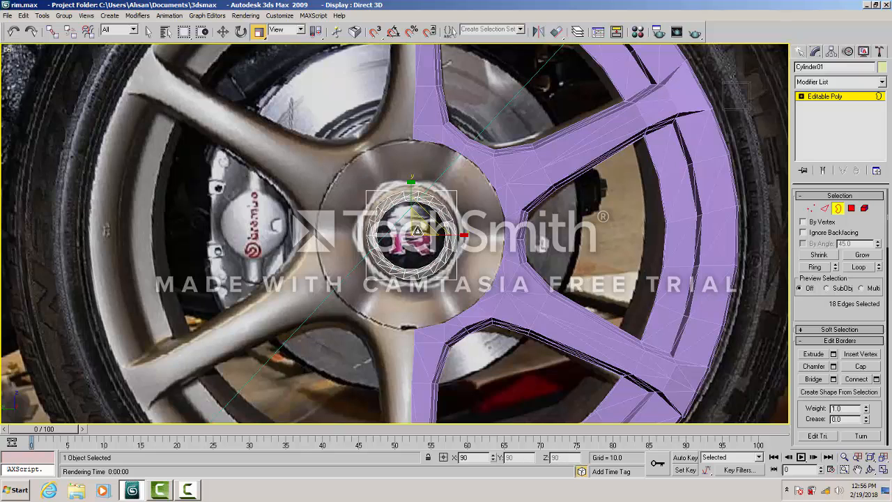
drag(417, 230, 416, 229)
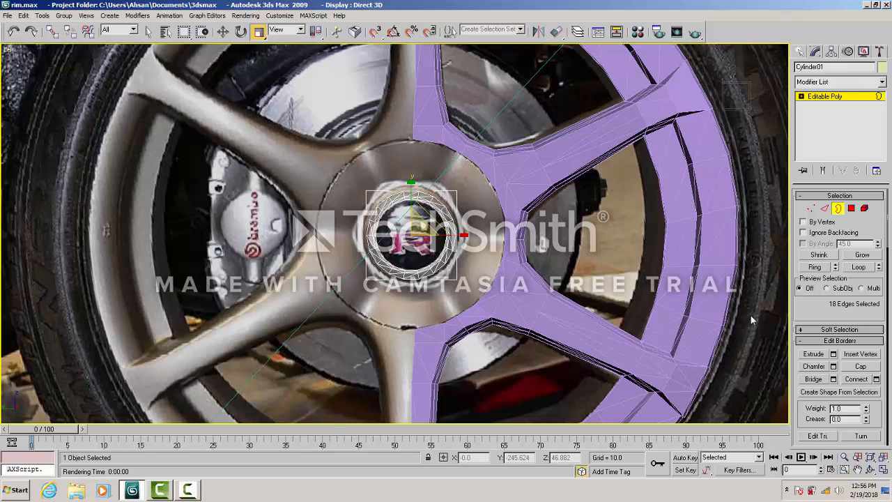
- Select the edge loop running around the middle of the ring and chamfer it by 0.38
click(825, 207)
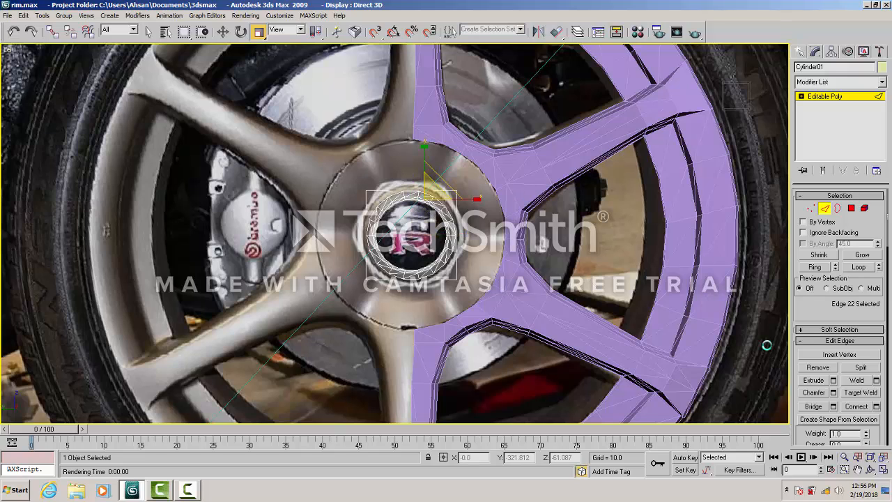
click(860, 268)
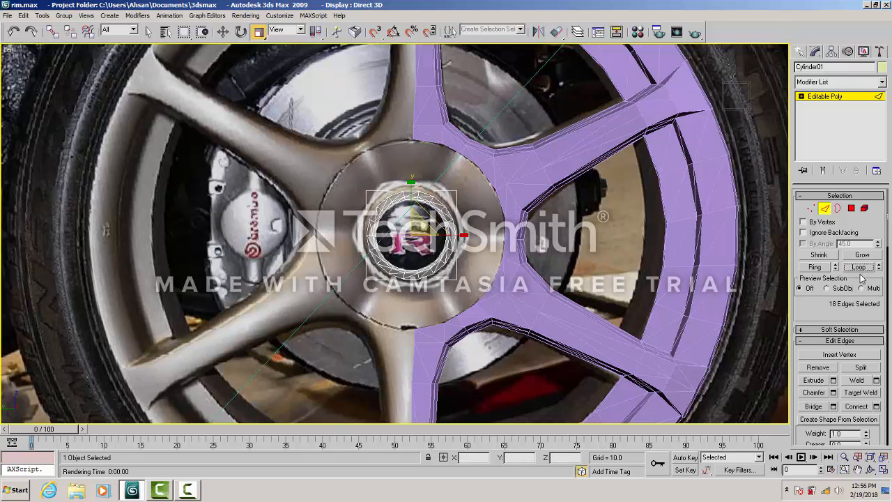
click(834, 393)
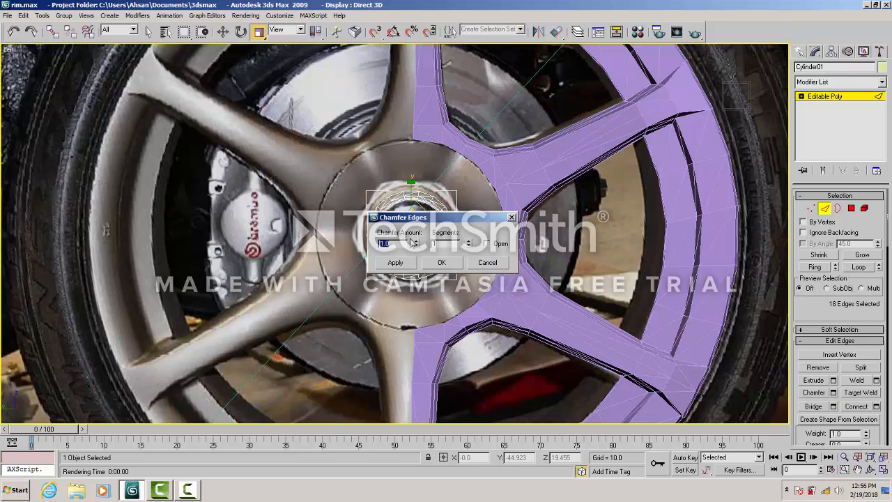
mouse_move(416, 246)
mouse_down()
mouse_move(416, 266)
mouse_move(416, 252)
mouse_up()
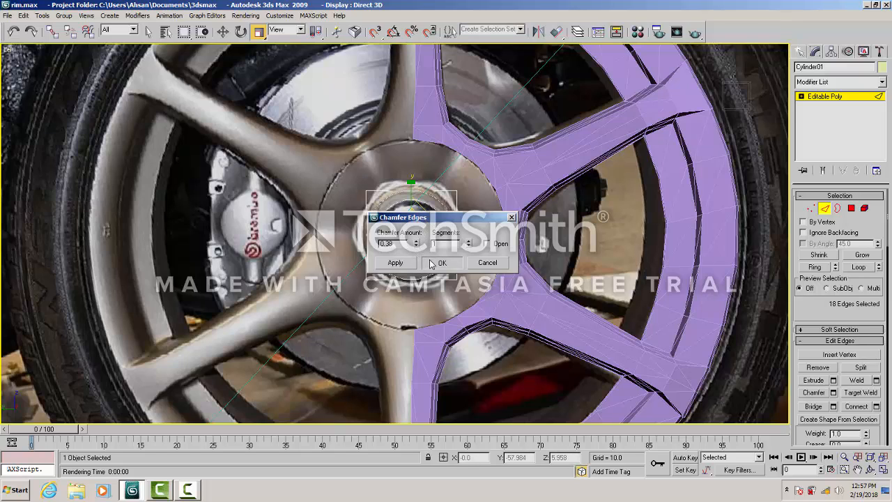
click(441, 262)
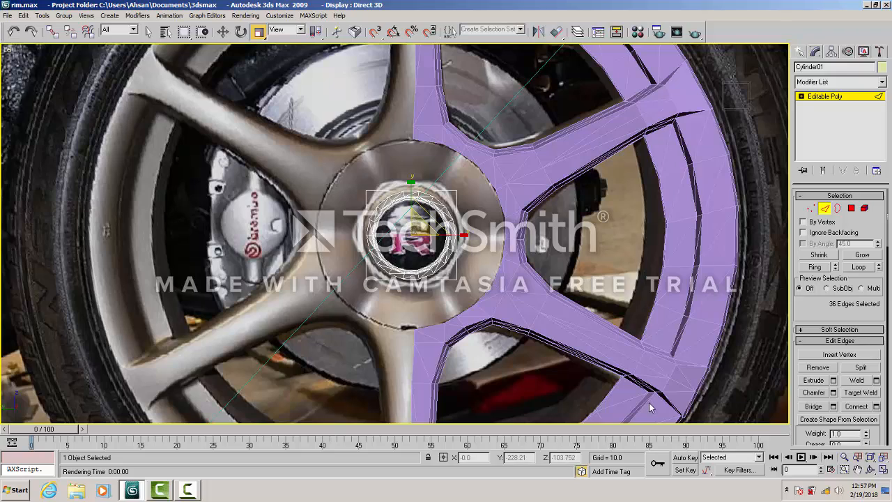
- Examine the chamfered ring around the logo up close and clear the edge selection
click(844, 457)
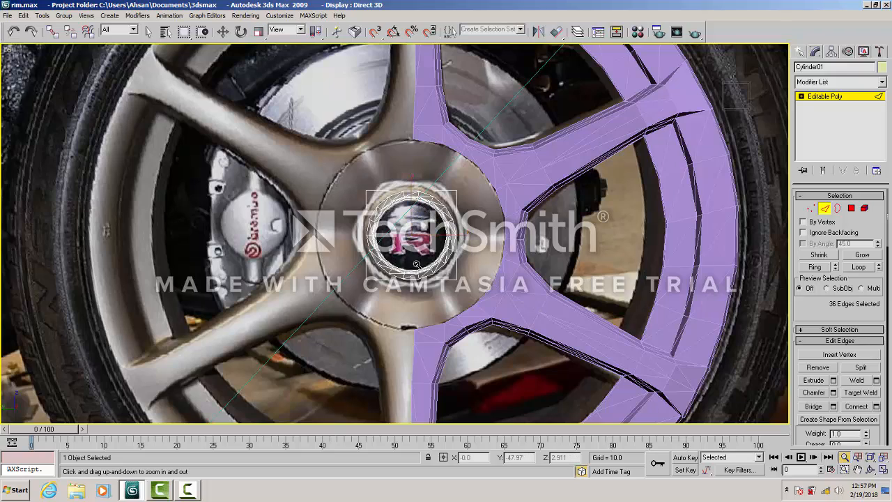
drag(368, 230, 365, 159)
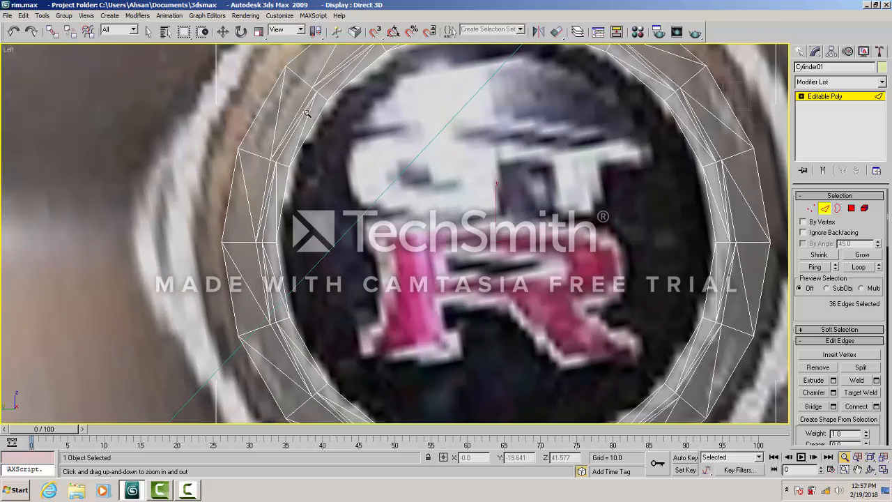
drag(350, 118, 395, 175)
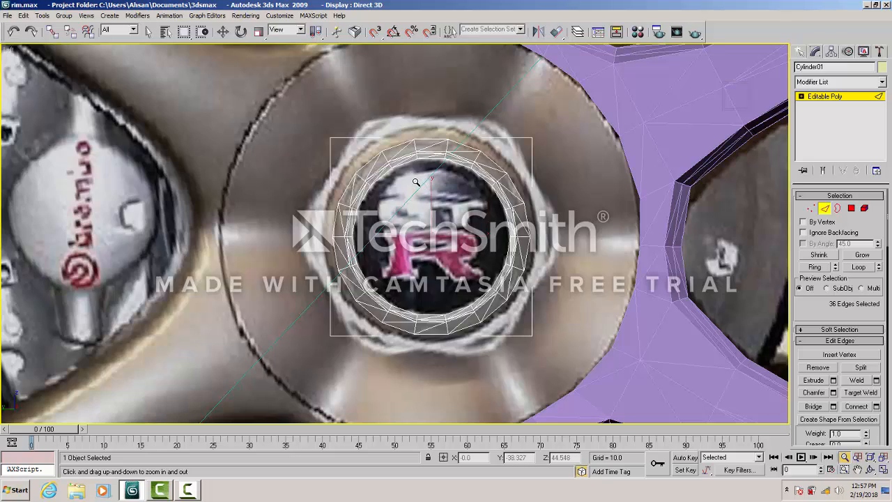
drag(416, 182, 431, 211)
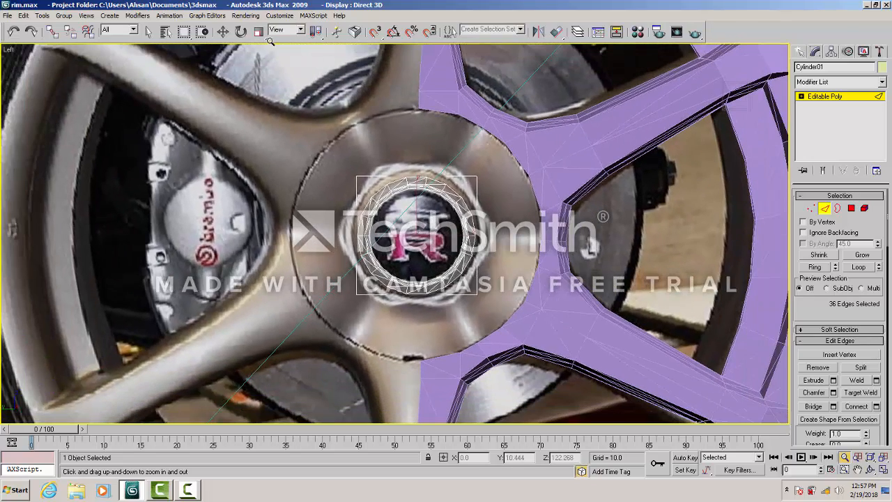
click(223, 32)
click(441, 146)
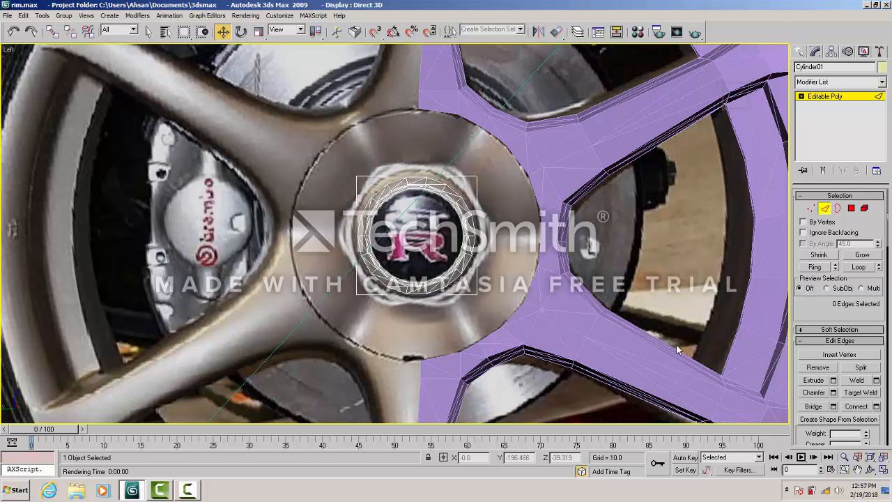
click(848, 461)
drag(555, 222, 552, 266)
click(223, 31)
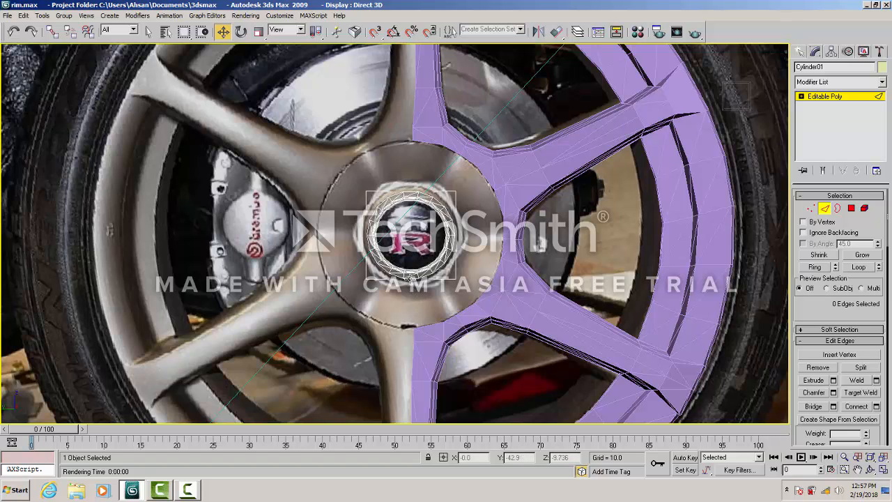
click(412, 276)
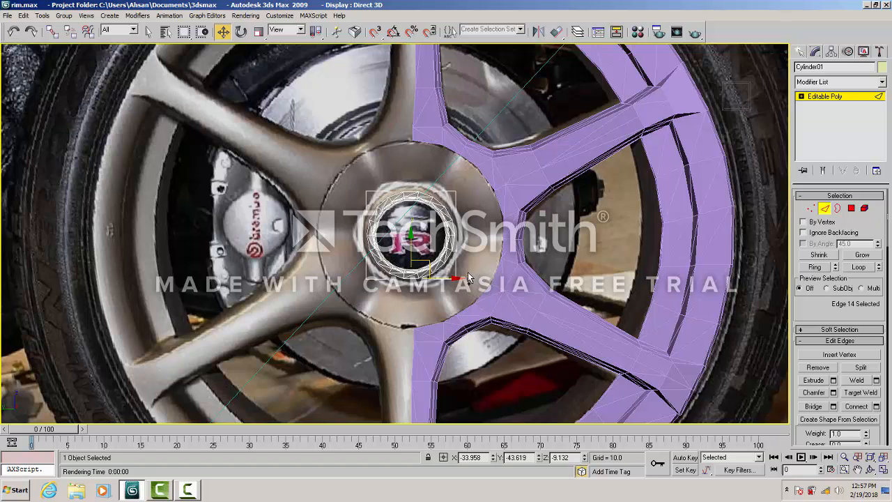
ctrl+click(450, 255)
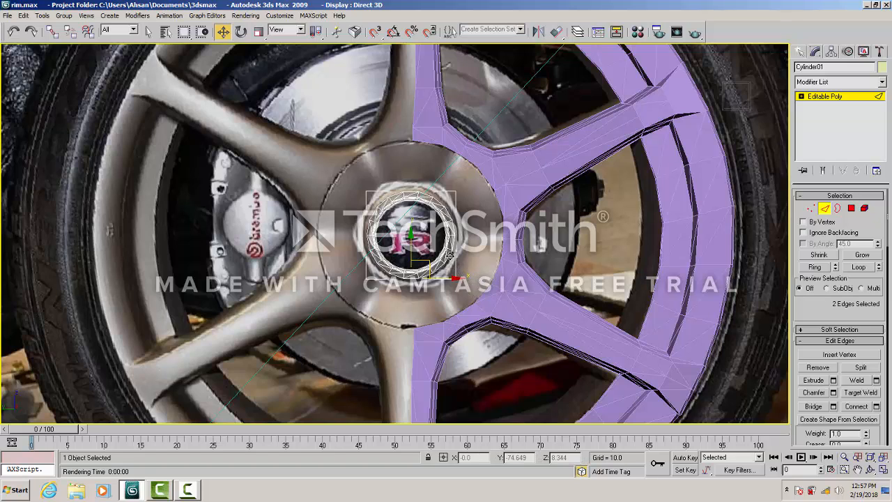
click(450, 255)
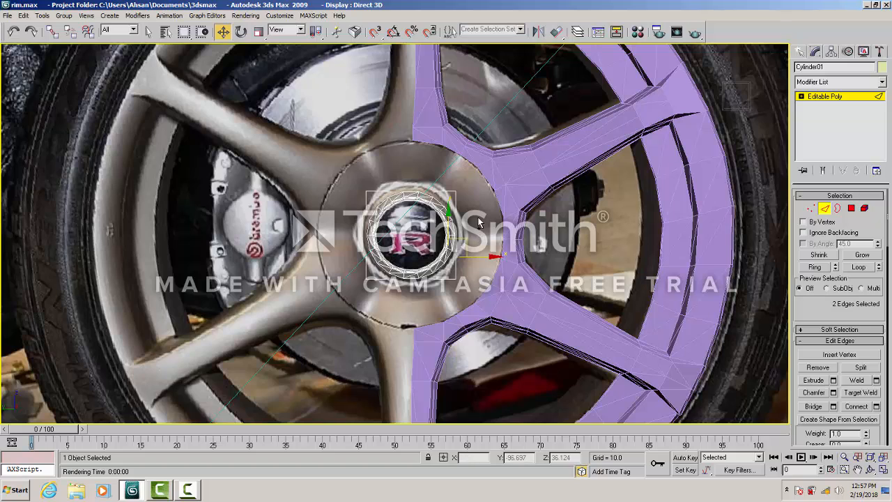
click(450, 306)
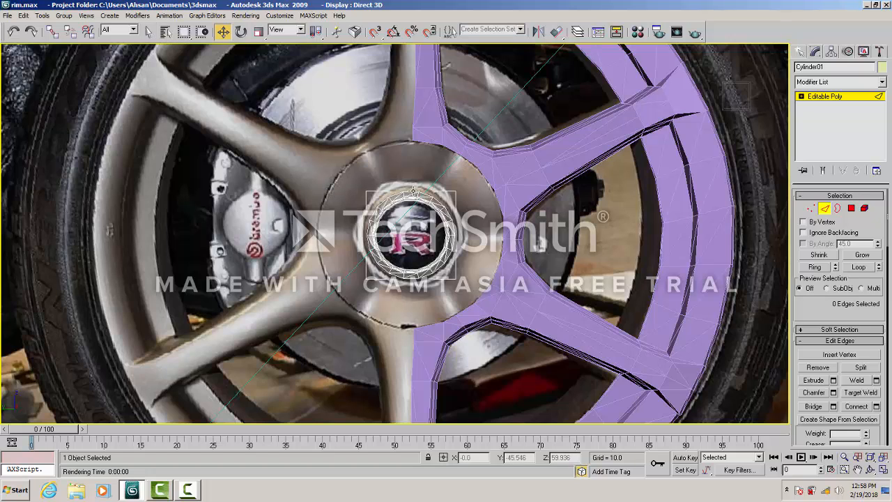
- Select five spaced-out edges around the ring's outer border in the Left view
click(413, 191)
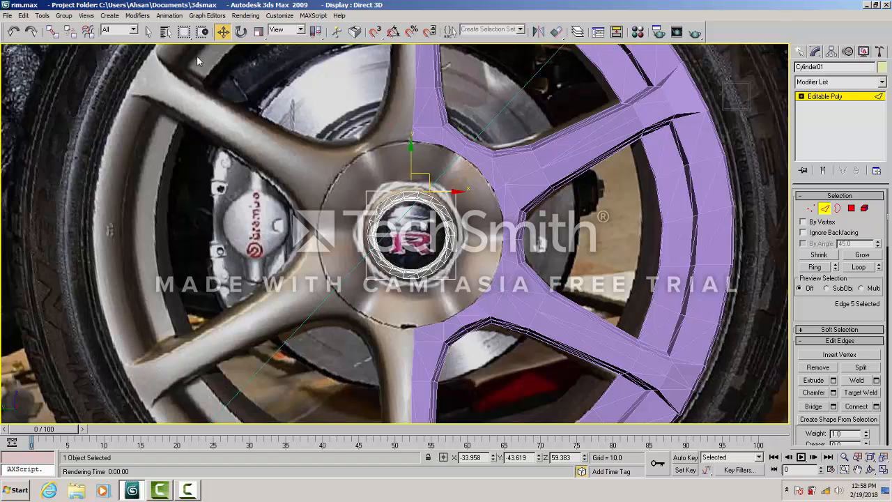
click(146, 32)
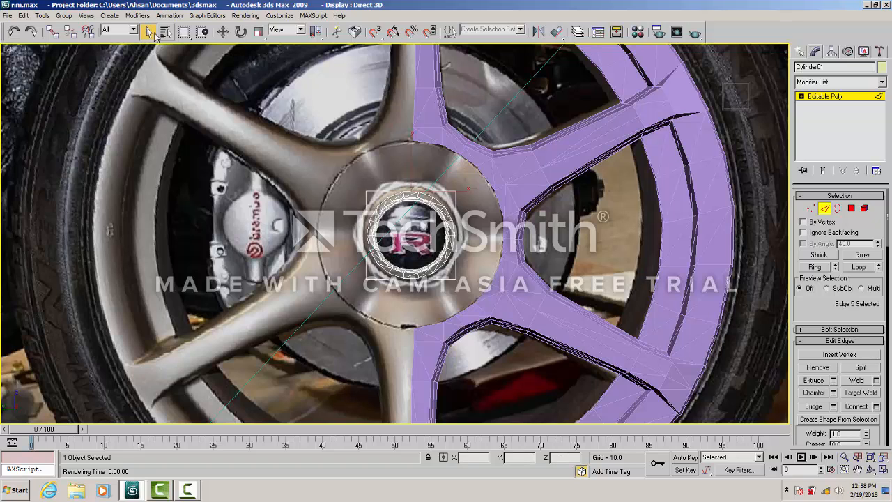
click(411, 172)
click(412, 194)
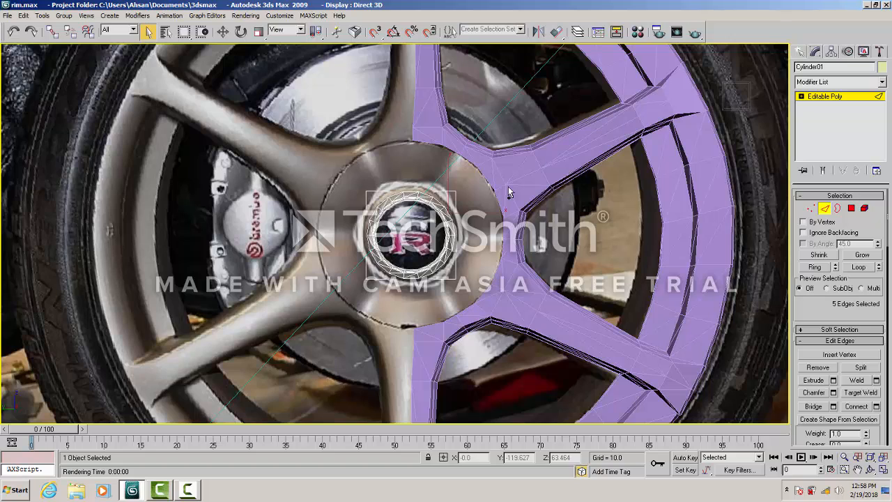
- In the Perspective view, try to pull new faces out of the five selected ring edges along the X axis
click(223, 32)
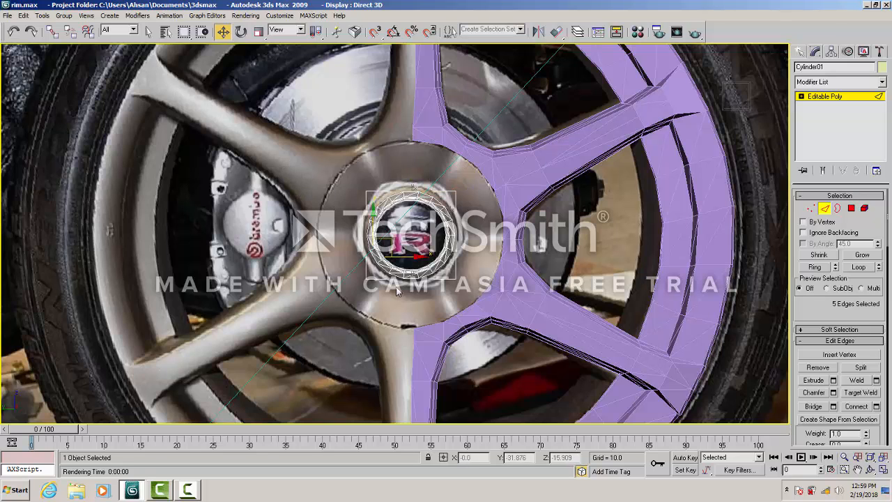
key(alt+w)
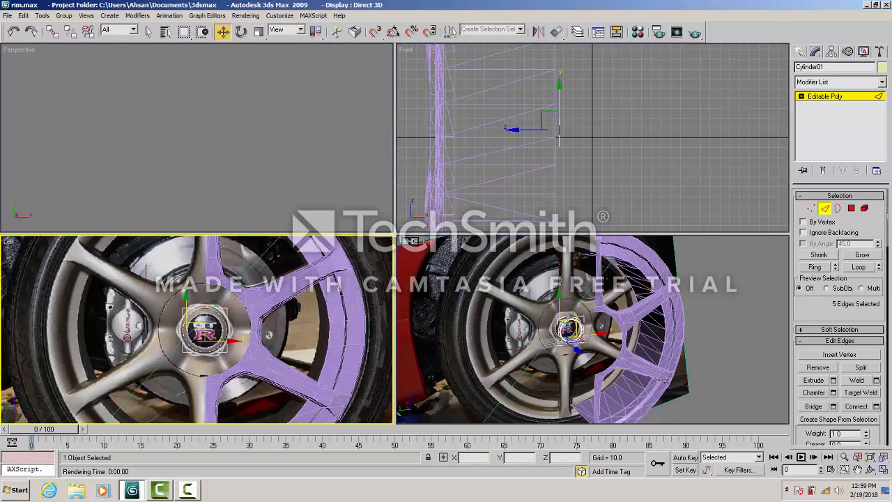
right_click(418, 252)
key(alt+w)
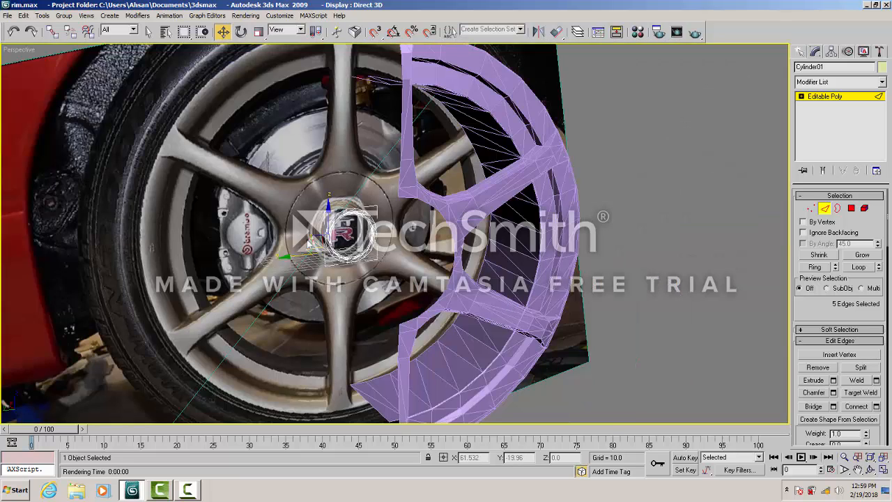
click(871, 470)
drag(353, 184, 381, 202)
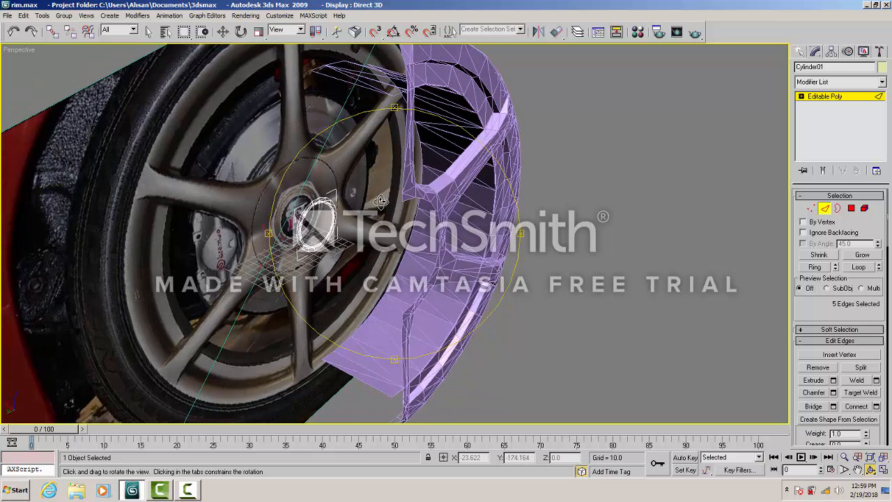
click(223, 32)
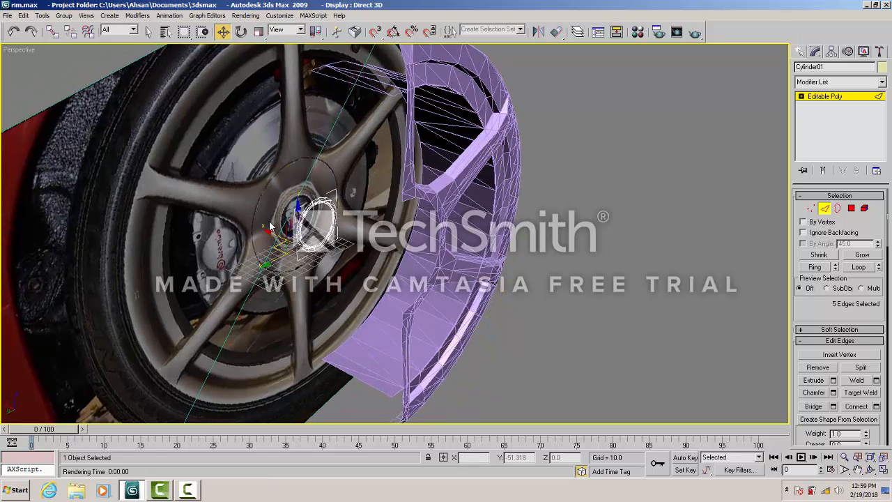
shift+drag(269, 232, 263, 233)
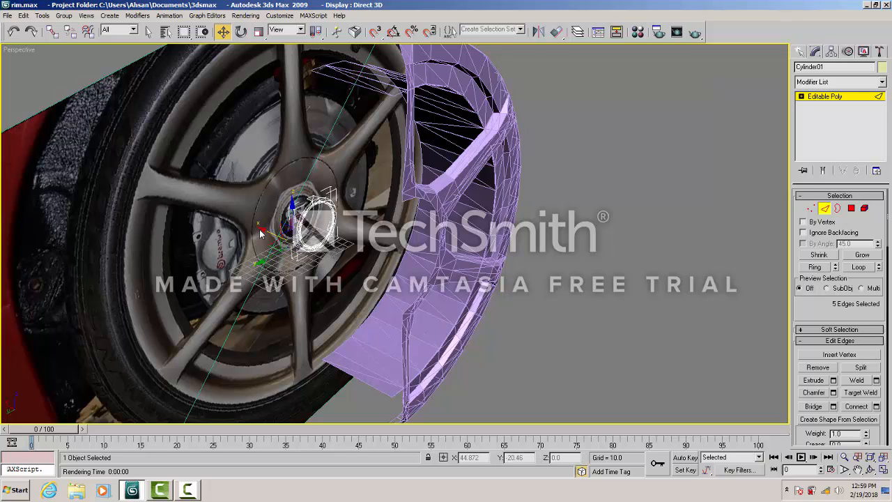
key(ctrl+z)
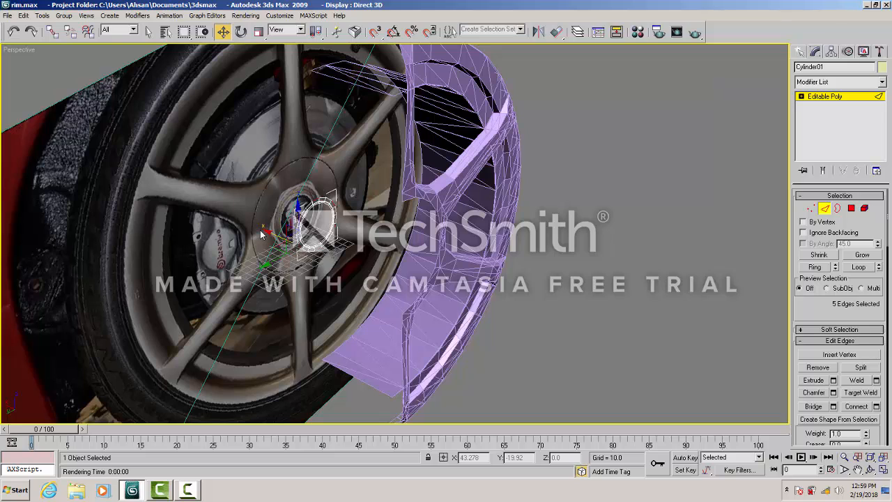
- Add a sixth outer edge of the ring to the selection in the Left view and return to the Perspective view
click(149, 32)
key(alt+w)
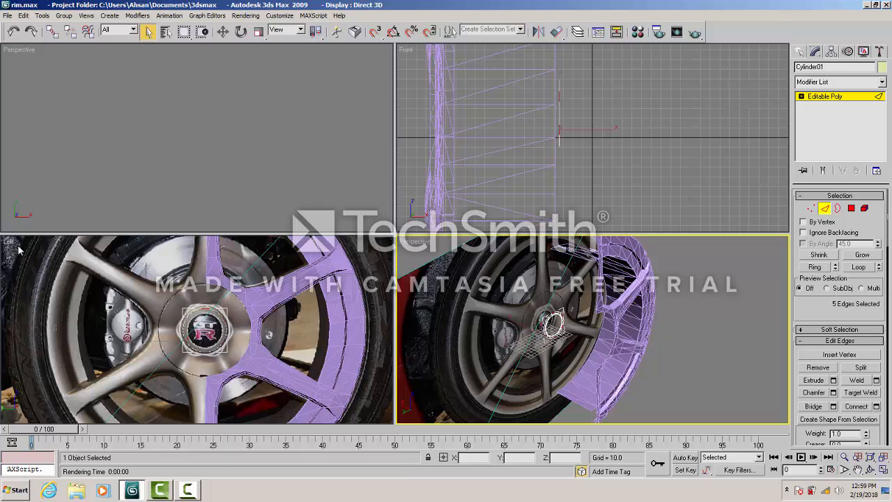
right_click(84, 270)
key(alt+w)
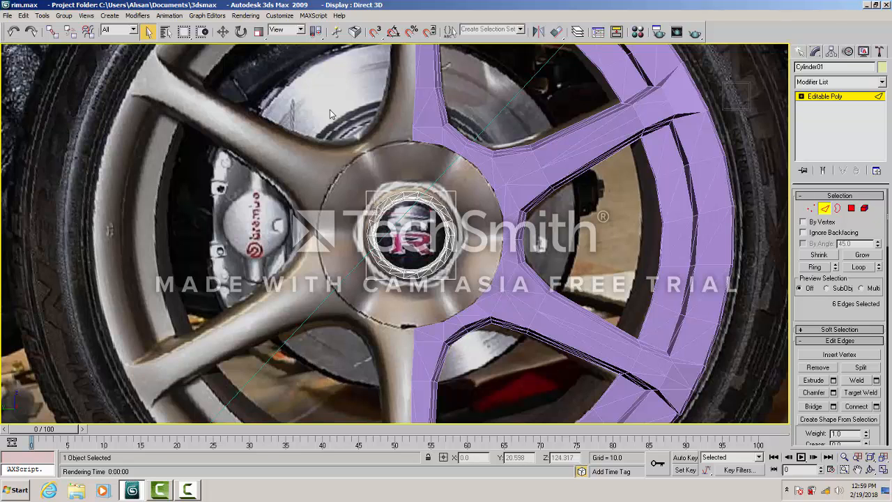
key(alt+w)
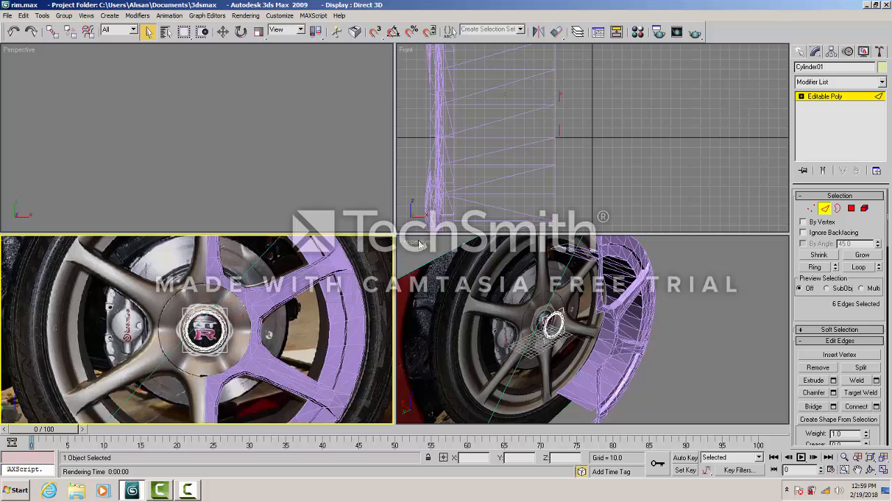
click(417, 241)
key(alt+w)
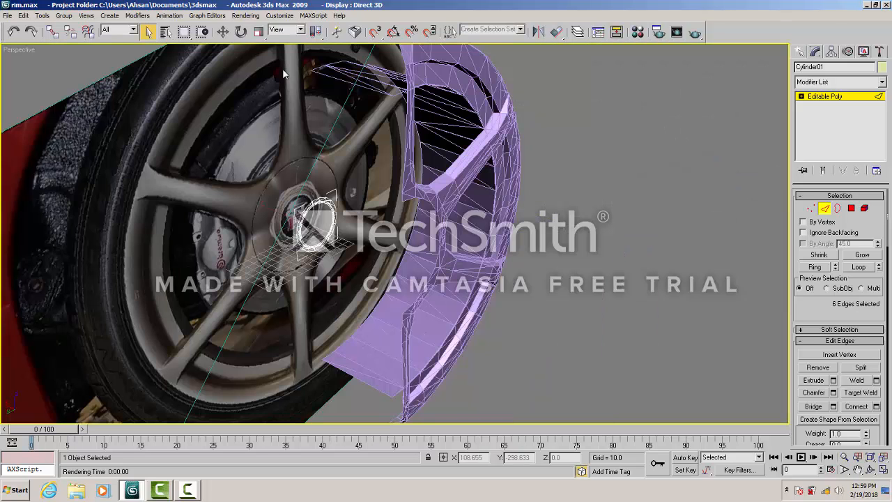
- Clear the selected ring edges, leave edge editing and deselect the ring object
click(222, 31)
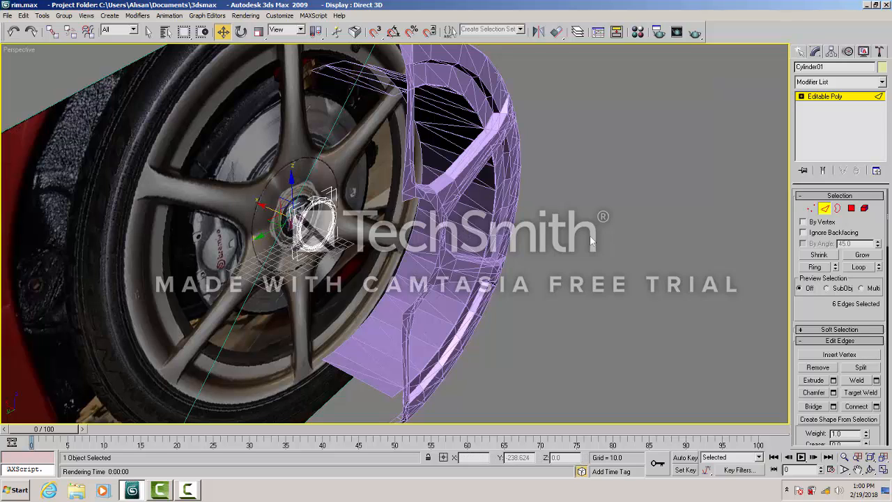
click(665, 199)
click(825, 211)
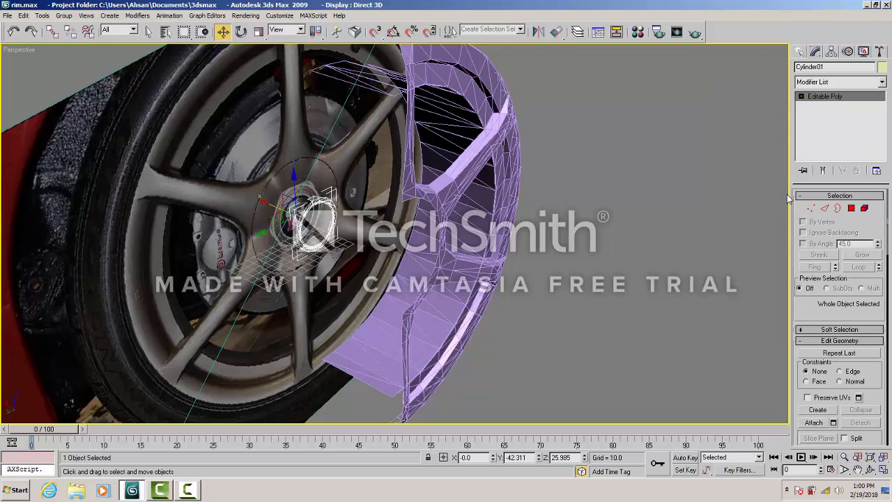
click(647, 244)
- Create a thin cylinder over the logo in the Left view, radius about 27.5 and height about 0.9
click(803, 54)
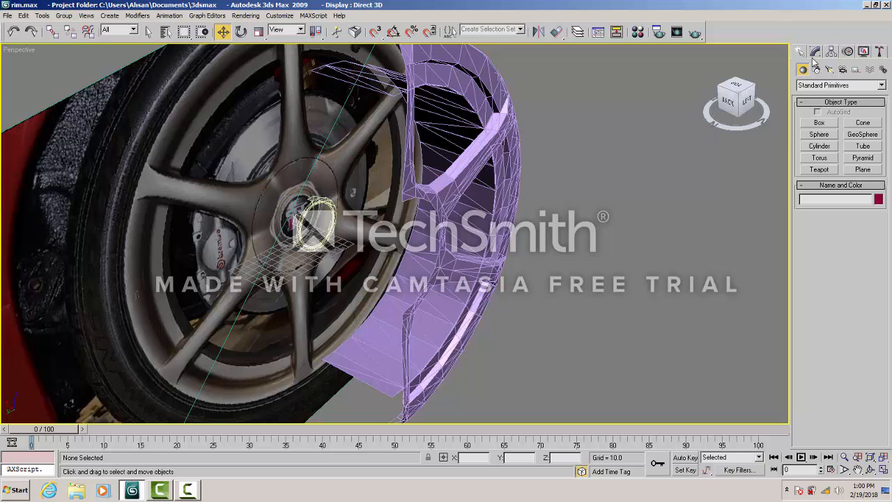
click(818, 145)
key(alt+w)
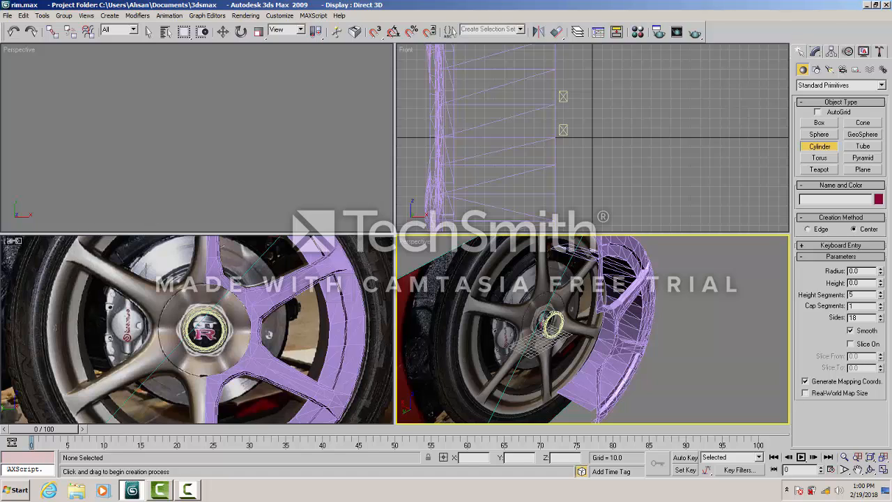
click(14, 244)
key(alt+w)
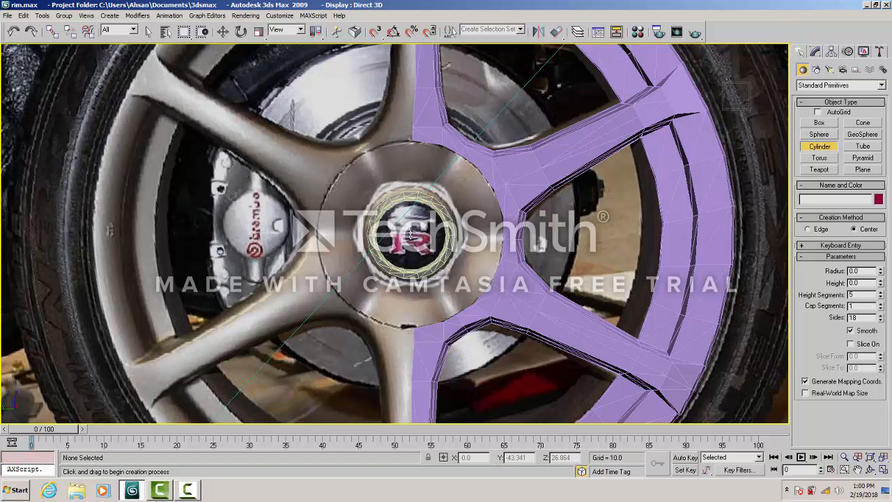
drag(411, 232, 436, 257)
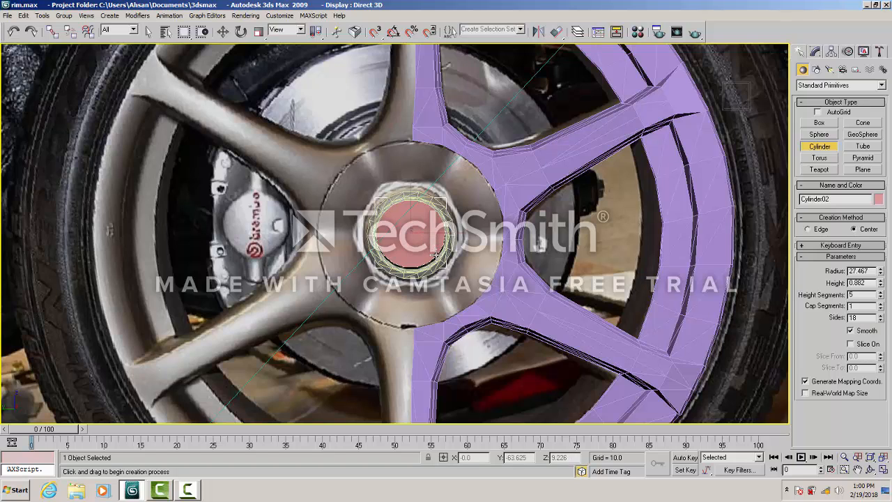
click(437, 256)
- Centre the new disc inside the ring in the Left view and move it along X to about -35.6 in the Perspective view
key(w)
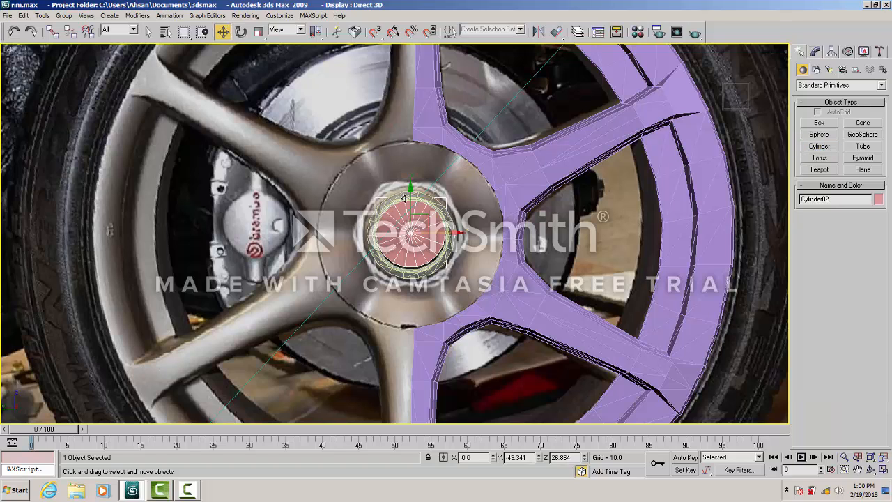
drag(427, 218, 428, 220)
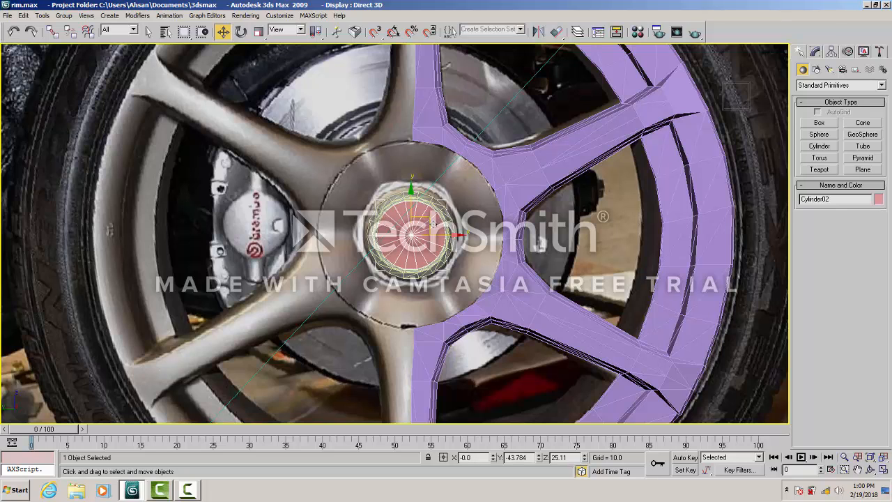
key(alt+w)
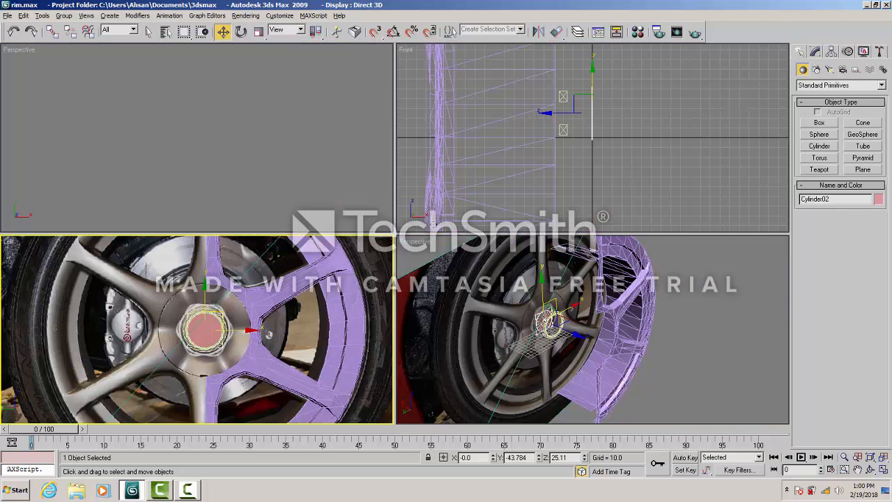
right_click(414, 244)
key(alt+w)
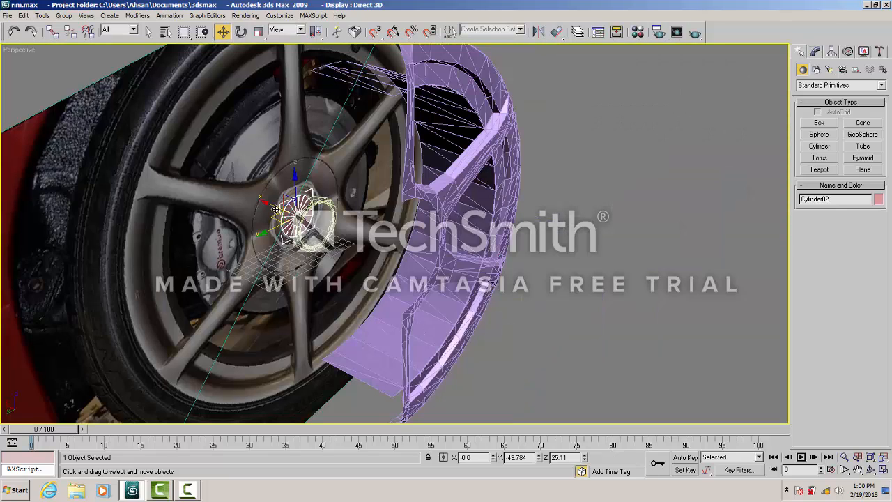
drag(271, 206, 292, 220)
drag(291, 222, 292, 224)
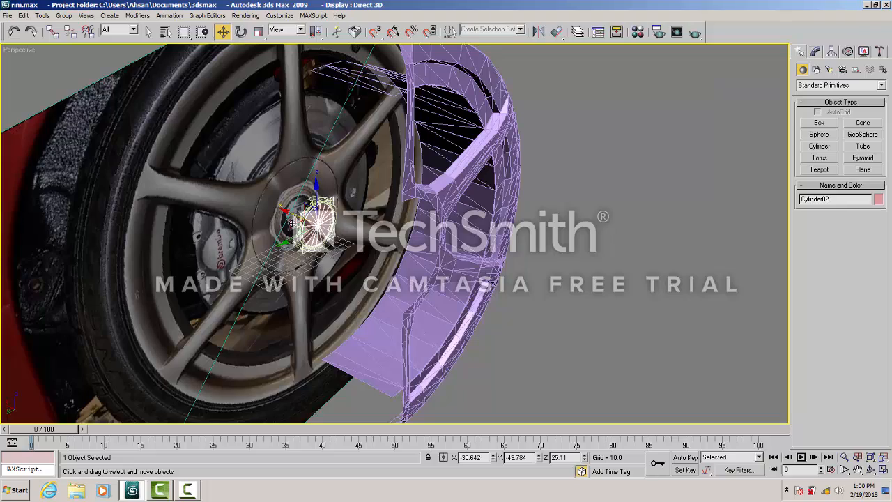
- Fine-tune the disc's depth inside the ring by moving it along X to about -33.7
click(844, 456)
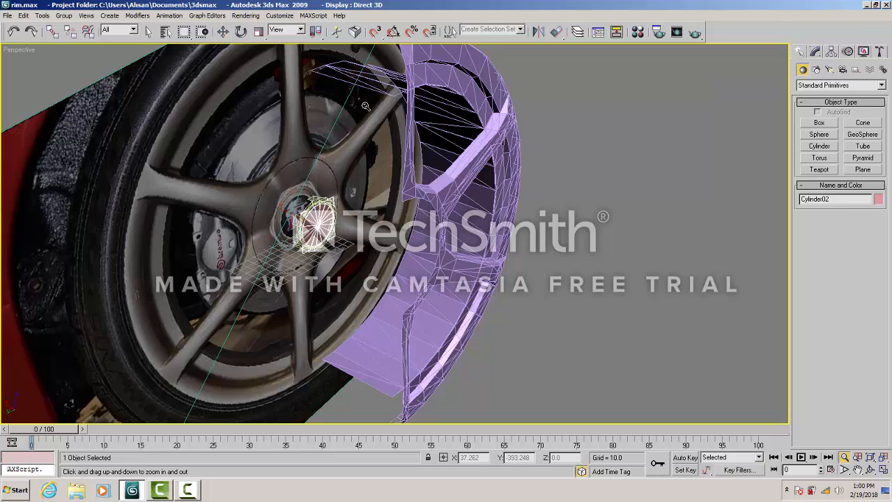
drag(277, 200, 374, 160)
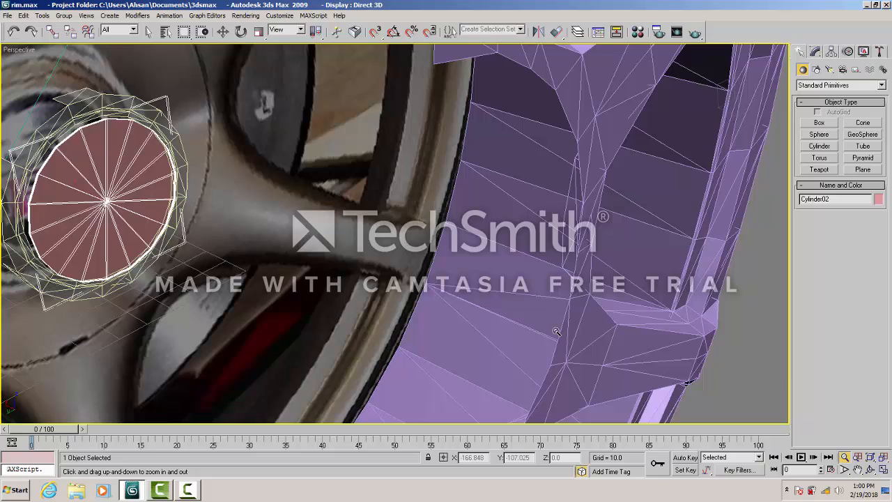
click(858, 469)
drag(321, 248, 565, 306)
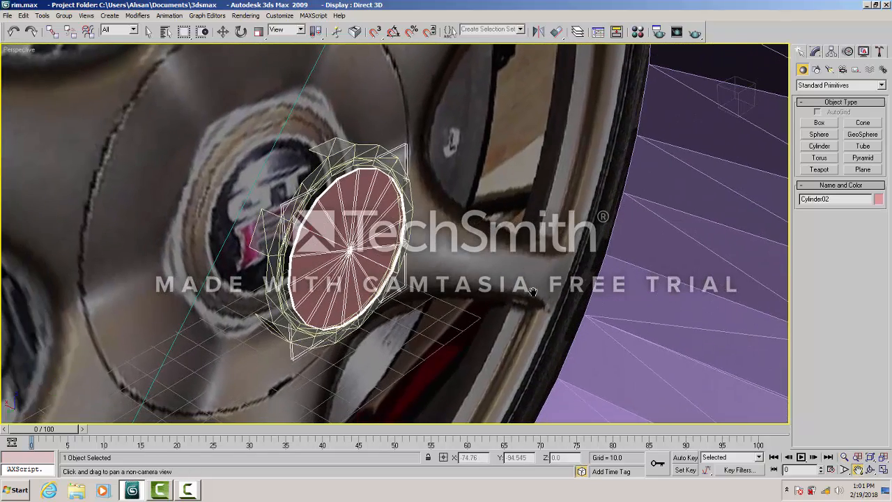
click(223, 31)
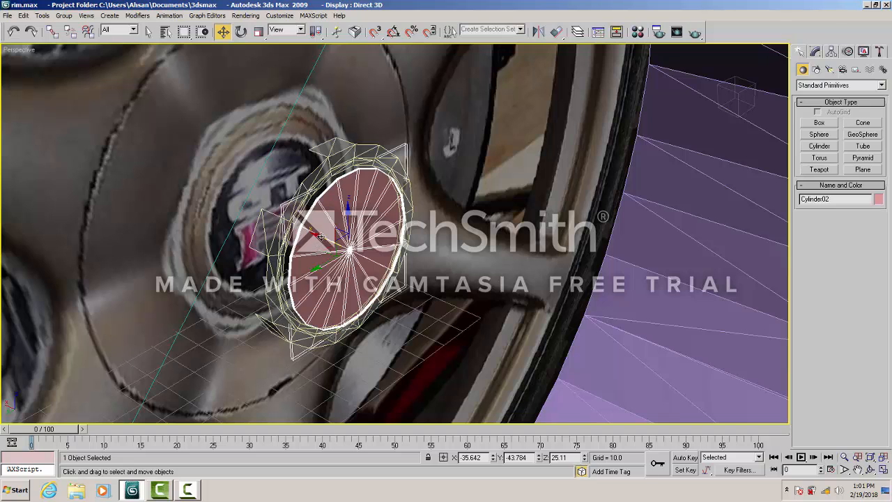
drag(321, 236, 317, 234)
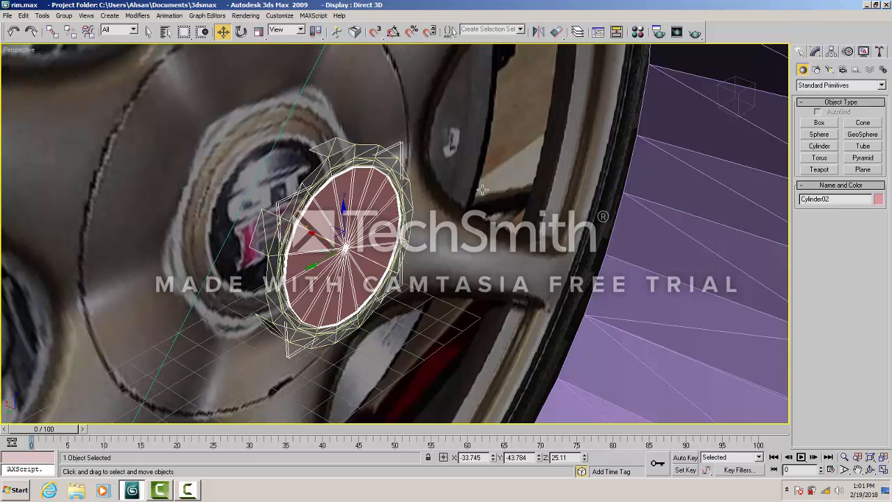
- Set the disc cylinder's height to 0.982
click(816, 52)
click(879, 220)
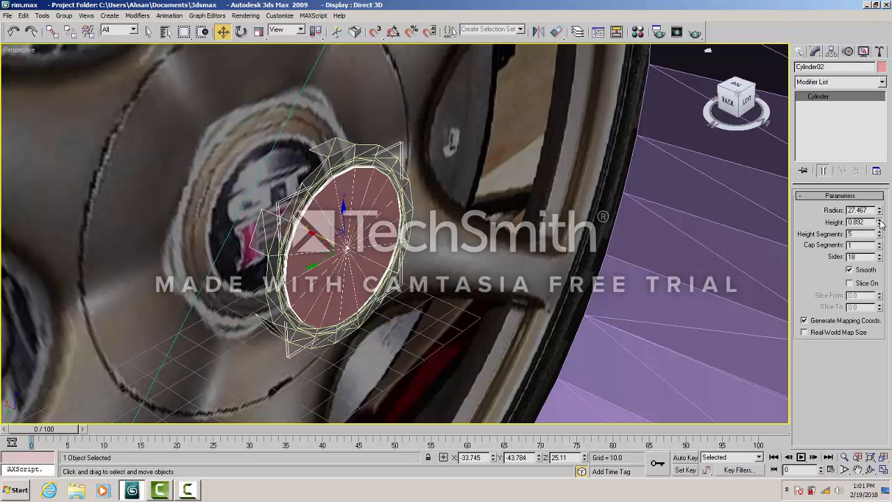
click(879, 218)
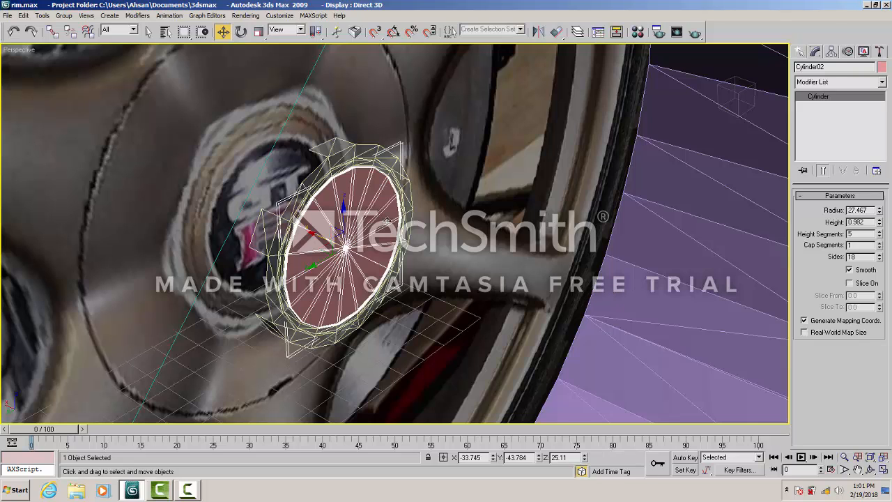
key(alt+w)
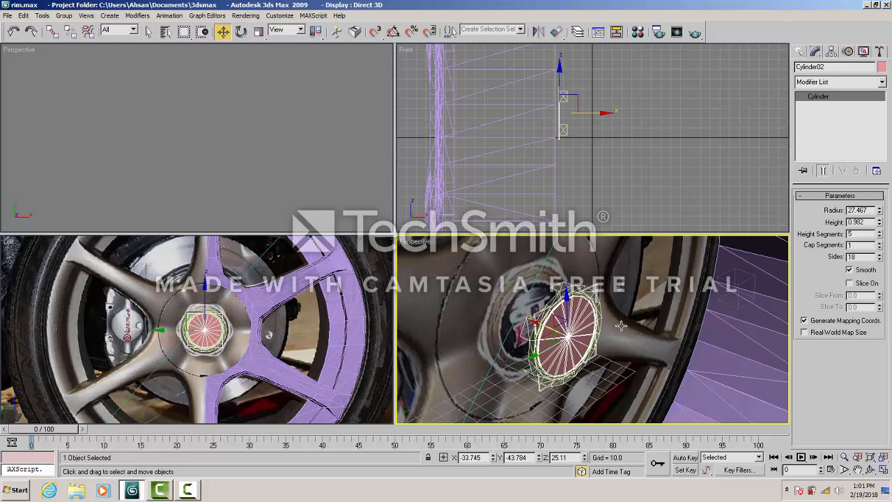
key(alt+w)
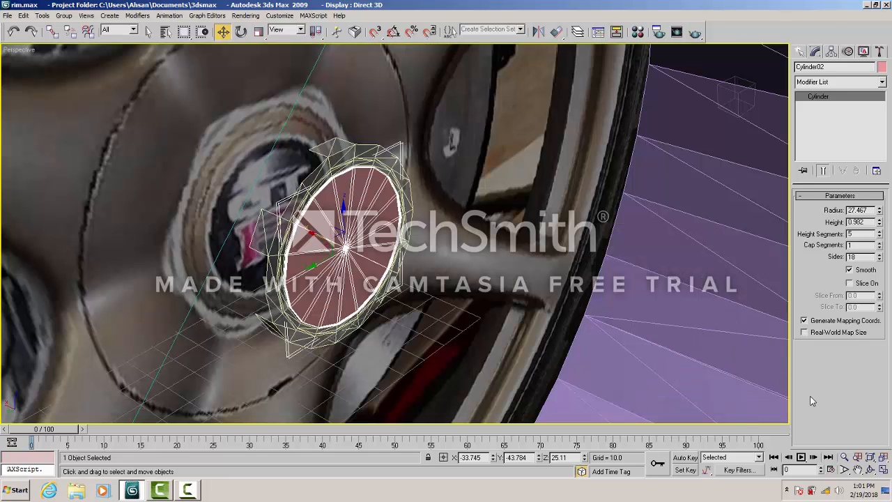
- Deselect the disc and raise the opacity of the 03 - Default material
click(844, 456)
drag(446, 146, 592, 325)
click(225, 32)
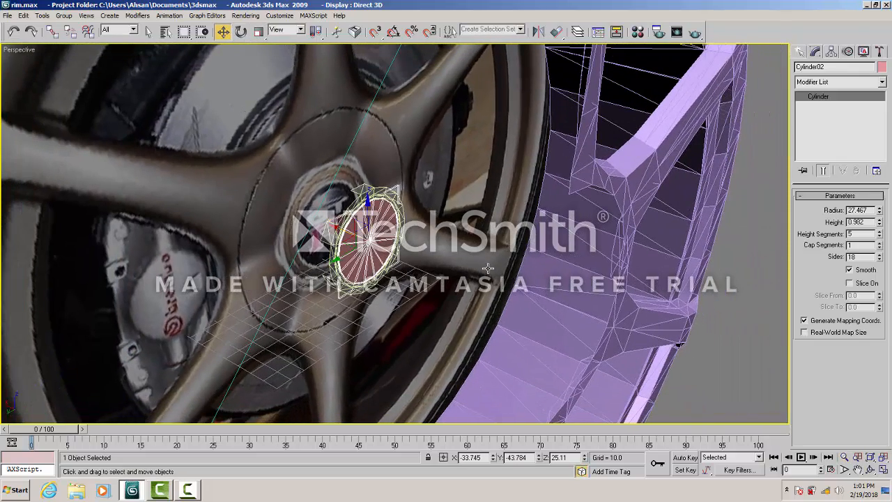
click(741, 338)
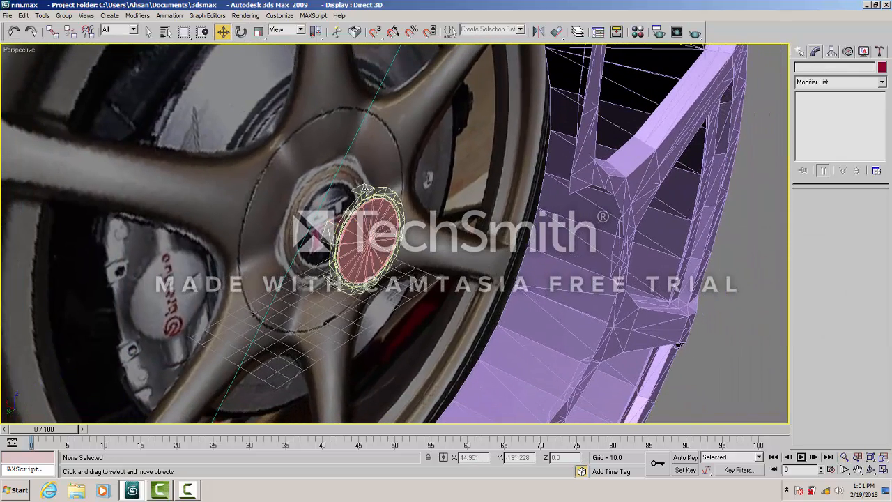
key(m)
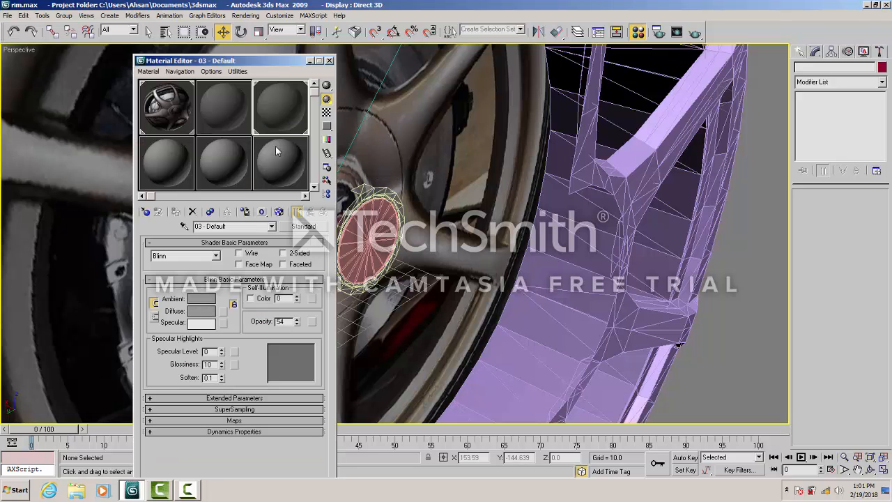
drag(297, 324, 298, 292)
click(330, 61)
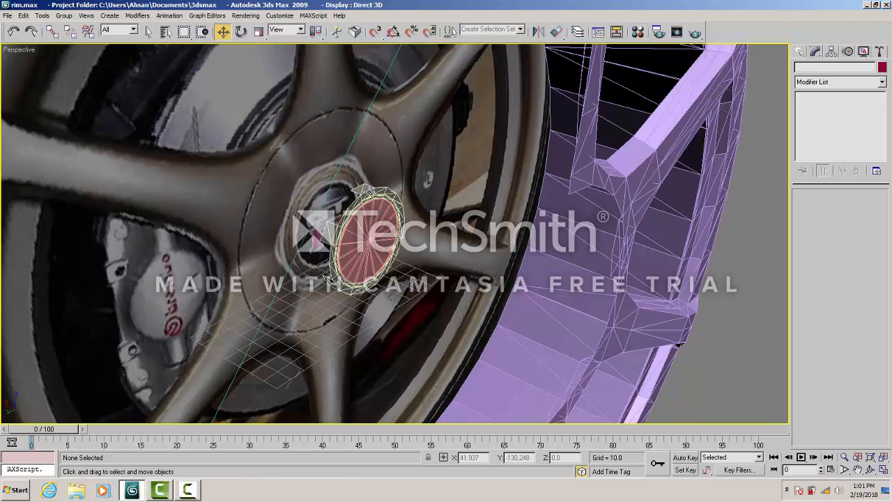
- Select the ring's front edge loop, move it along X to about -31.9 and clear the edge selection
click(363, 193)
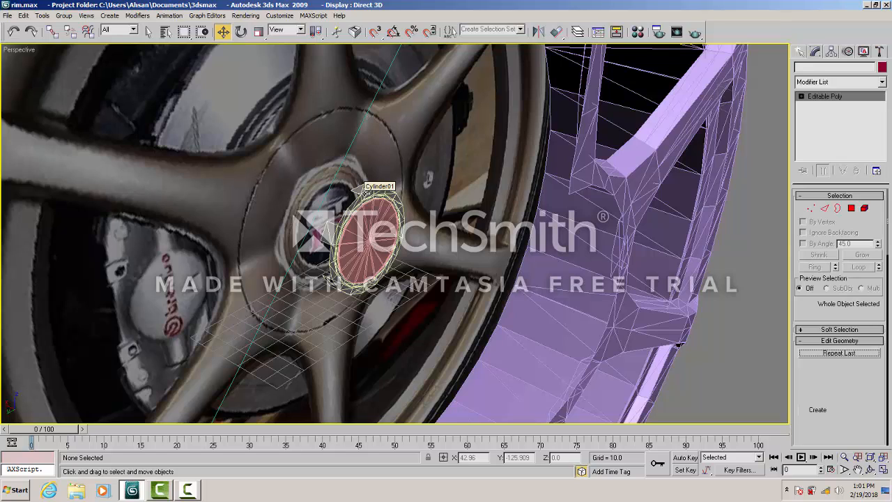
click(871, 470)
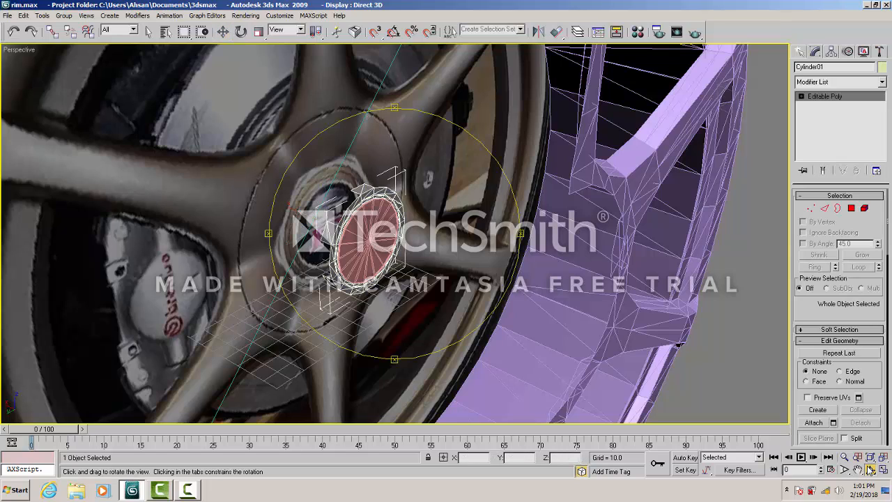
mouse_move(420, 210)
mouse_down()
mouse_move(460, 193)
mouse_move(424, 202)
mouse_up()
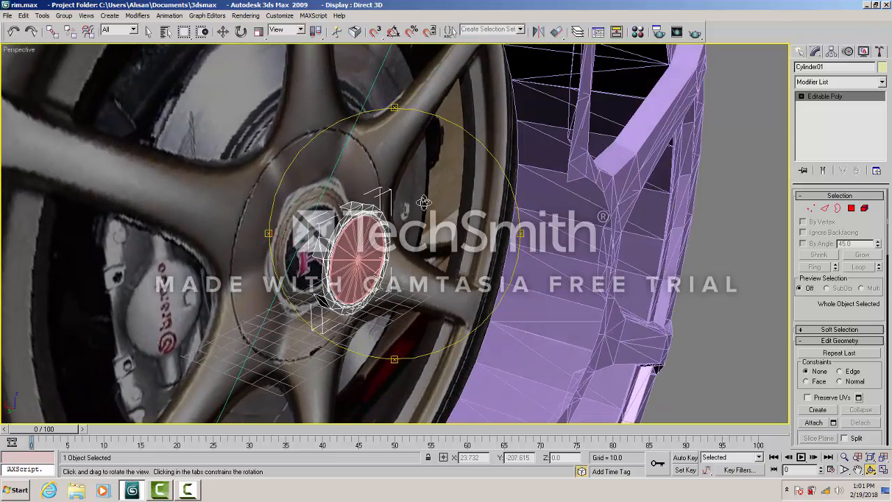
click(223, 32)
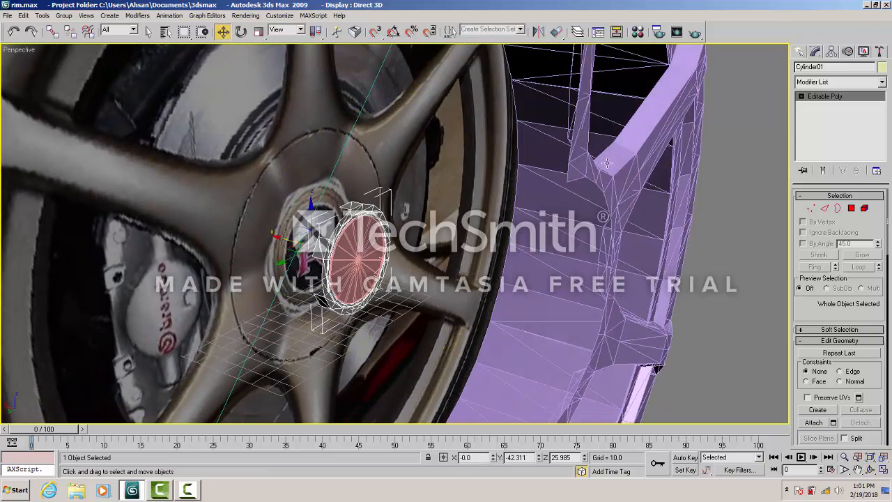
click(824, 208)
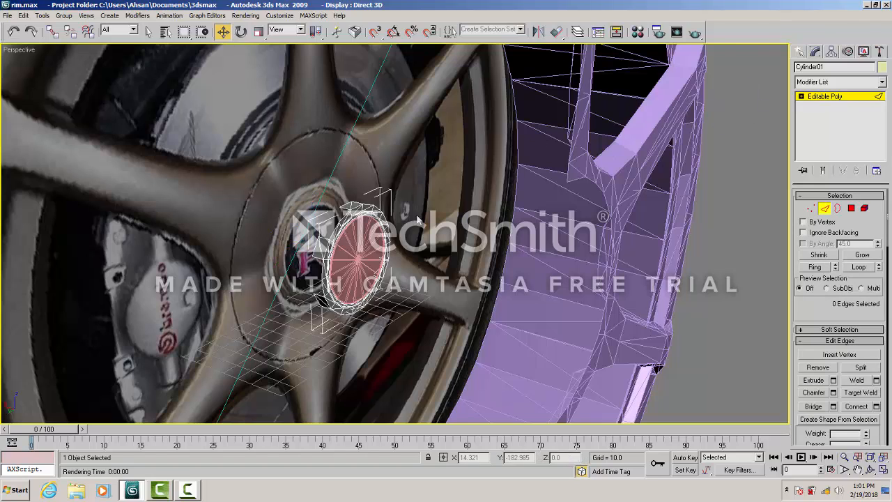
click(353, 207)
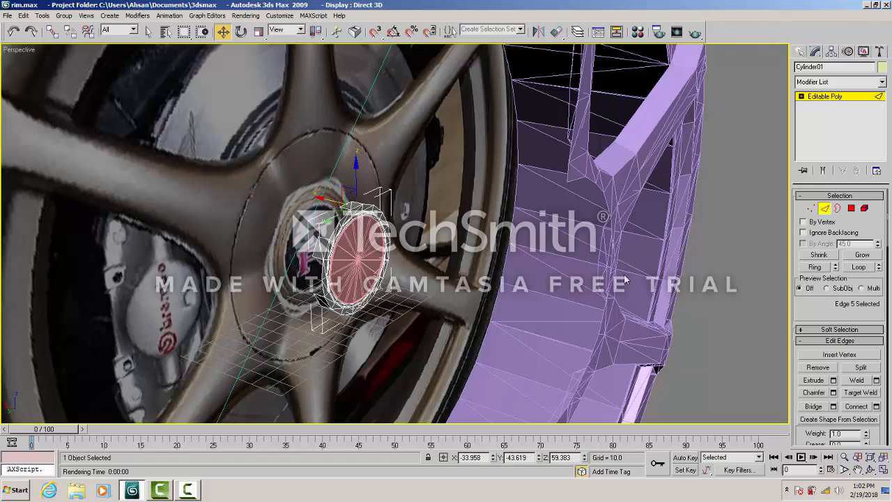
click(859, 266)
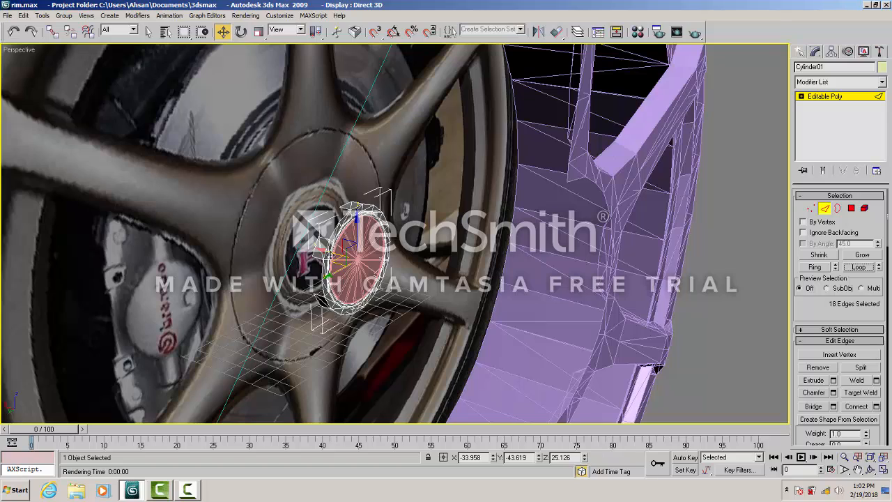
drag(328, 248, 325, 248)
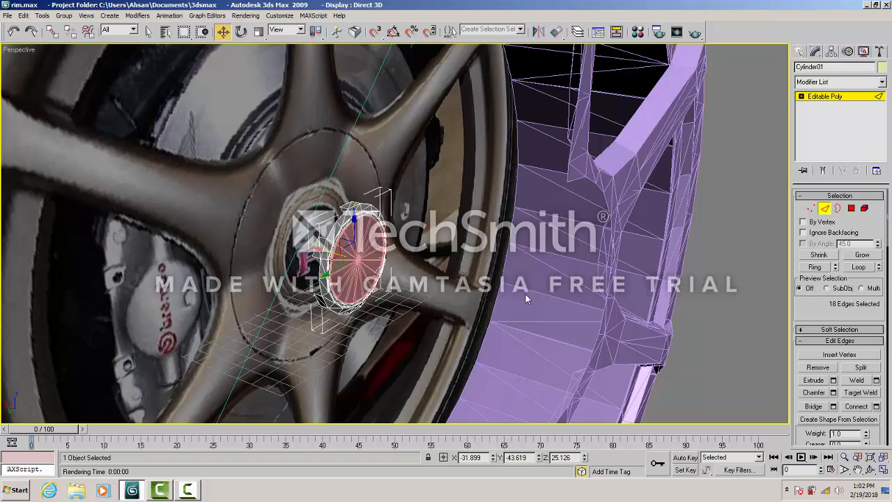
click(749, 274)
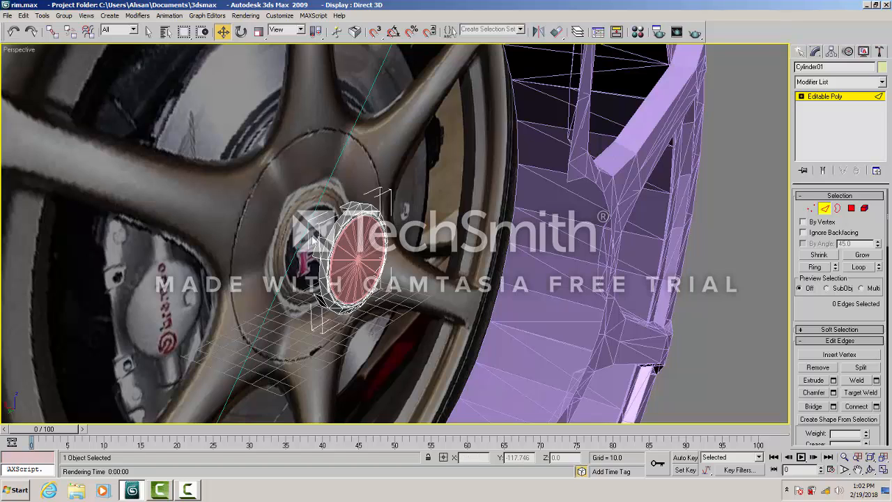
- Select the six outer edges of the hexagonal nut flats around the ring and nudge them slightly along X
click(314, 242)
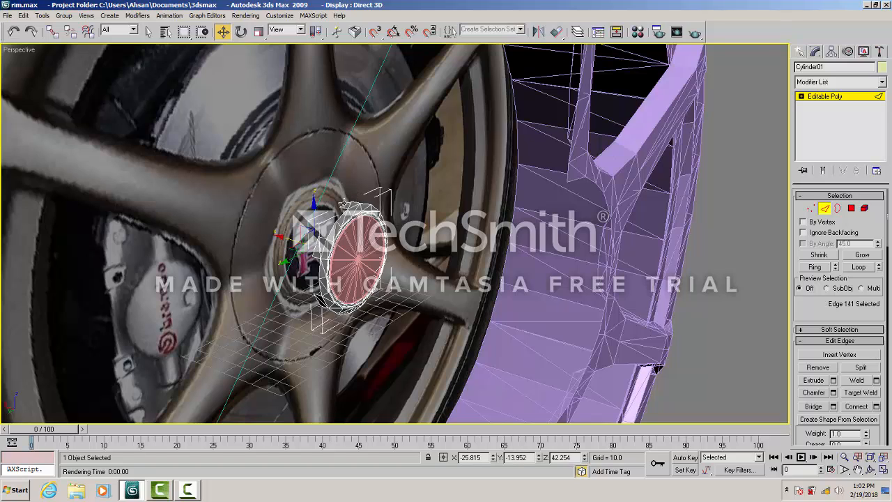
ctrl+click(343, 203)
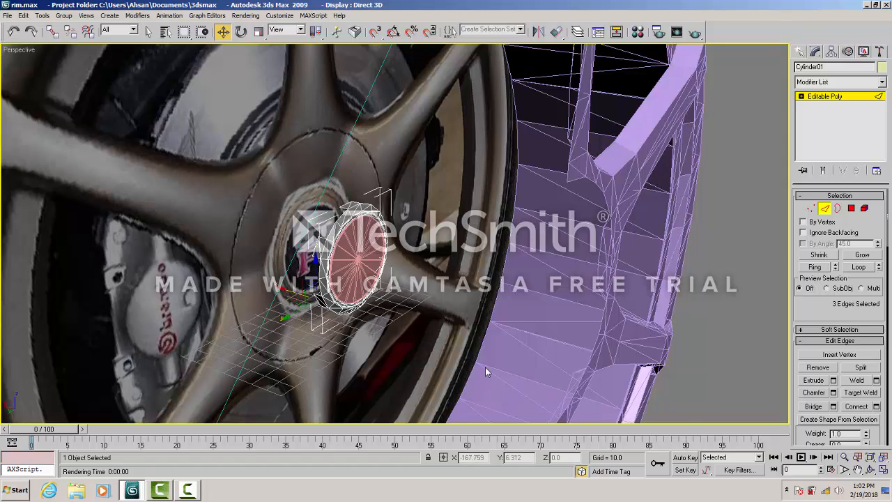
click(870, 469)
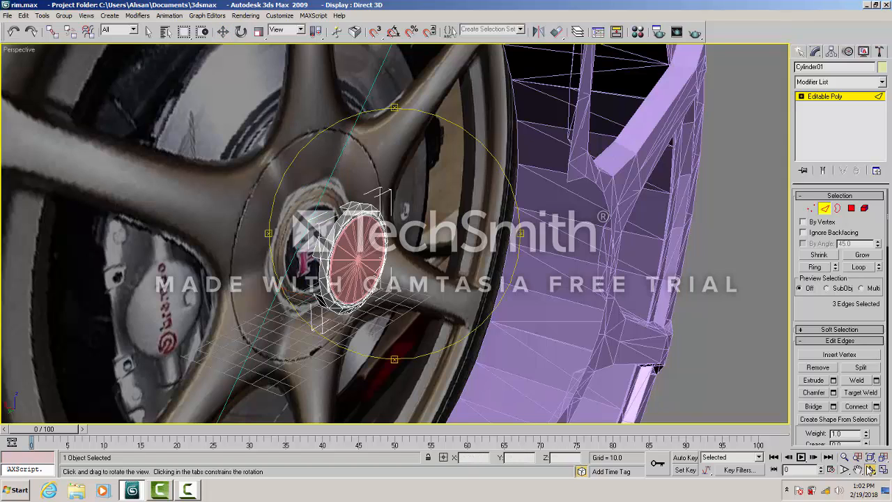
drag(438, 263, 405, 200)
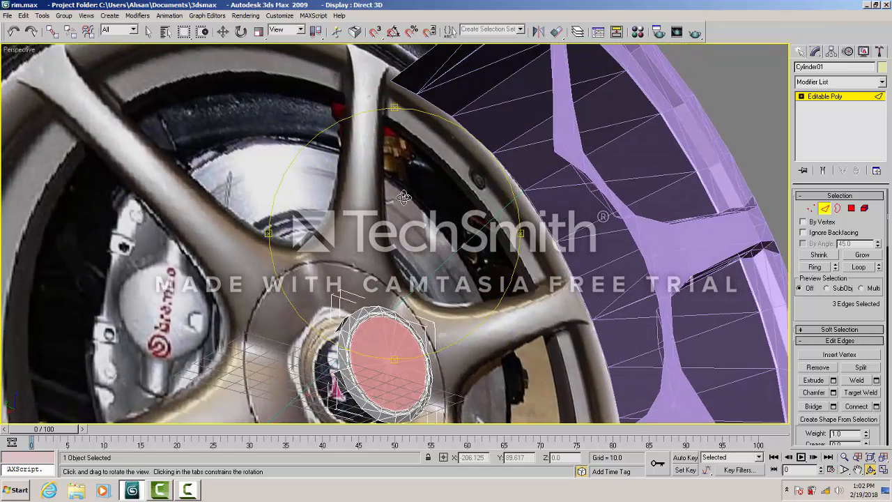
click(858, 469)
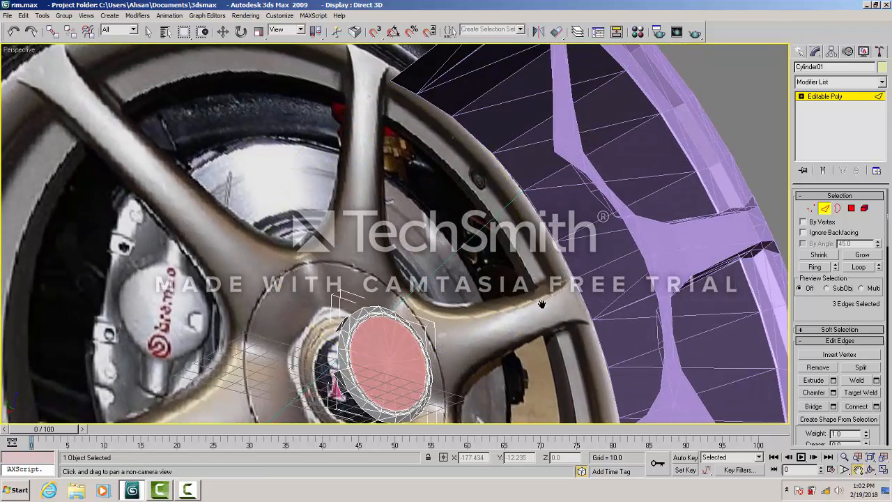
drag(335, 175, 317, 85)
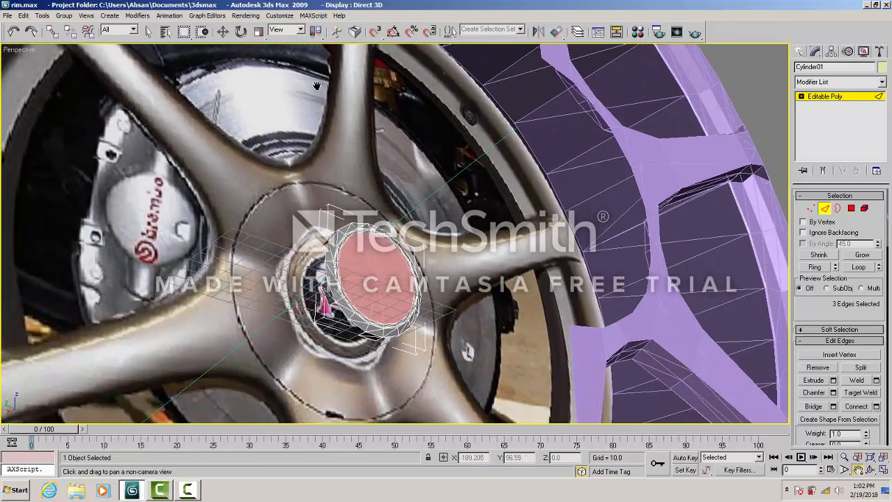
click(223, 32)
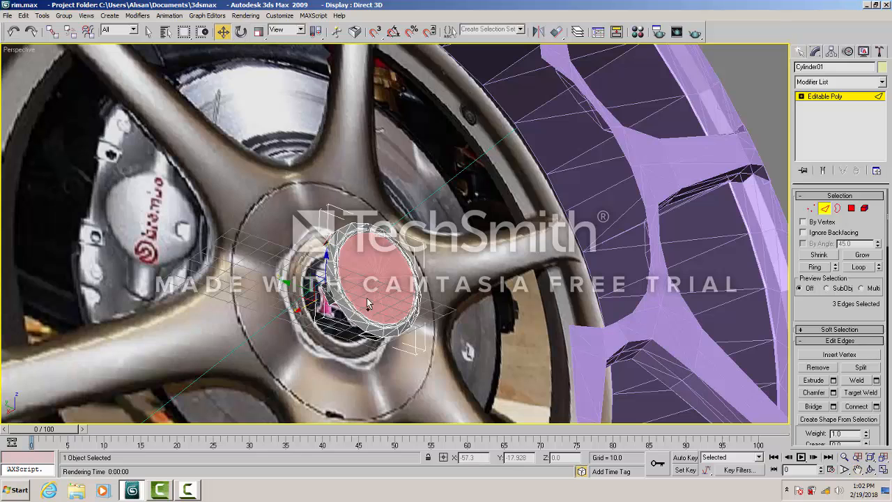
click(366, 338)
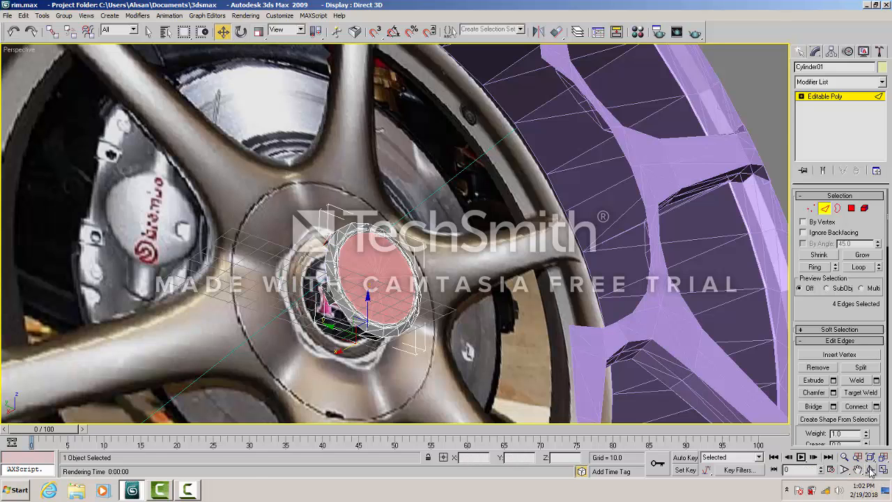
click(870, 469)
drag(447, 233, 374, 221)
click(223, 32)
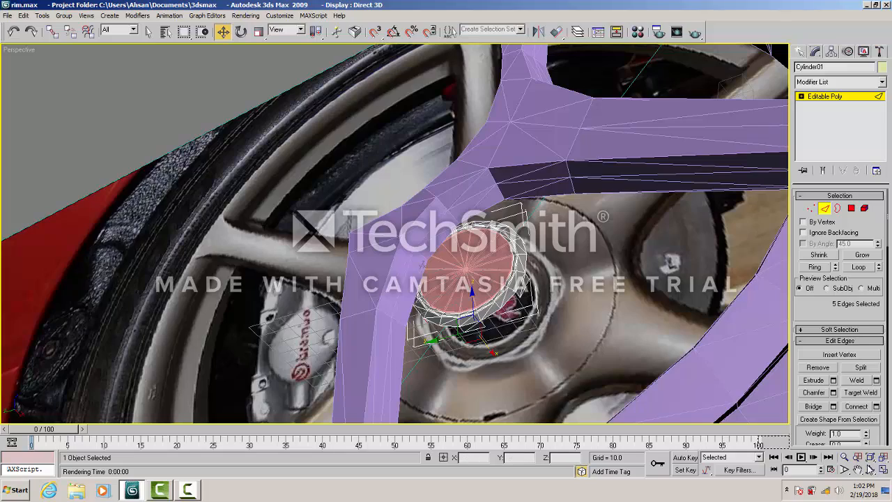
click(870, 470)
drag(454, 214, 394, 242)
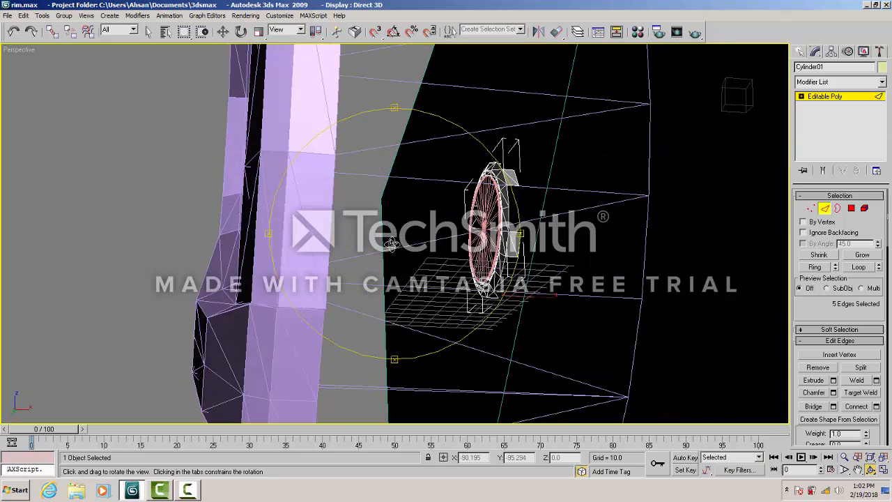
click(223, 34)
ctrl+click(519, 175)
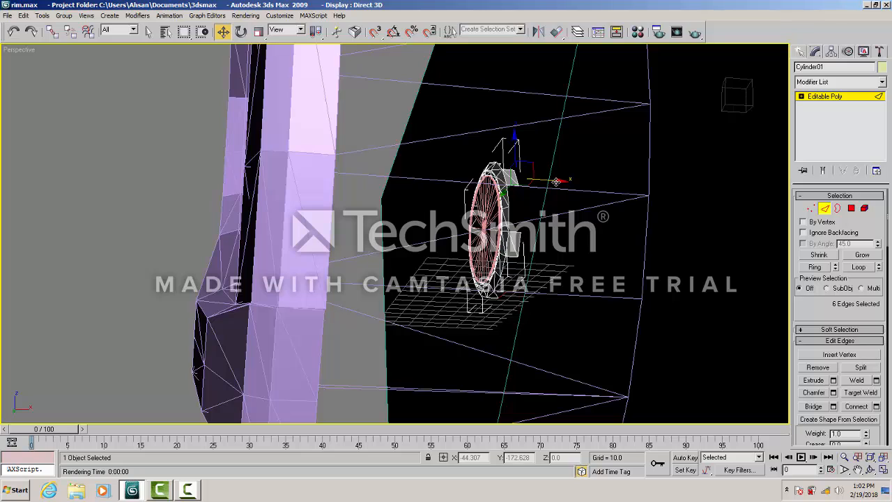
drag(561, 181, 561, 180)
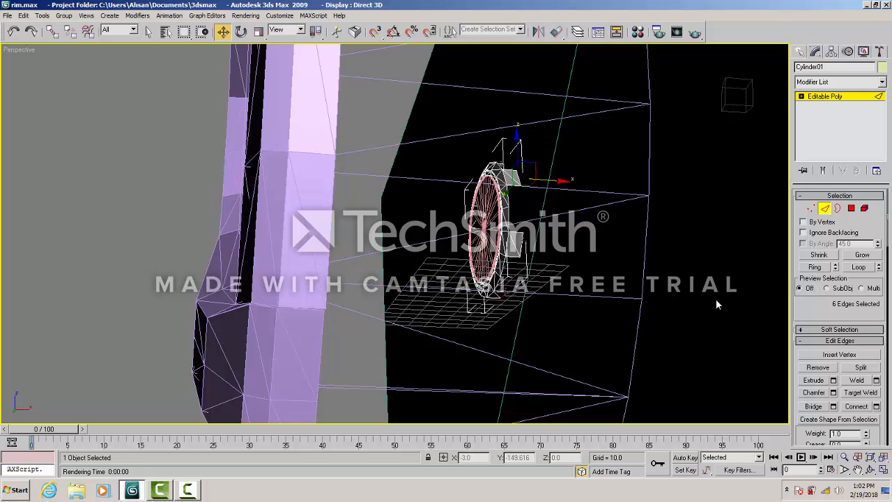
- Select the ring of edges crossing the front bevel around the disc and connect them with a new edge loop
click(870, 470)
drag(386, 276, 500, 293)
click(223, 37)
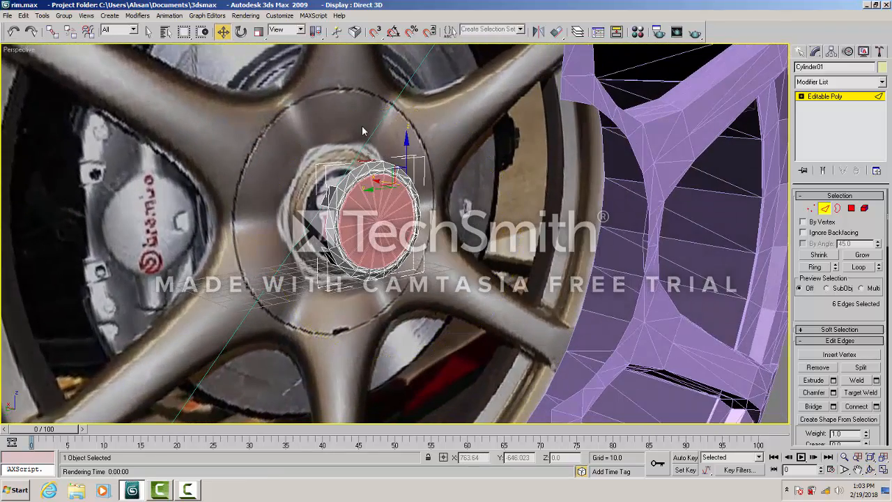
drag(362, 126, 356, 173)
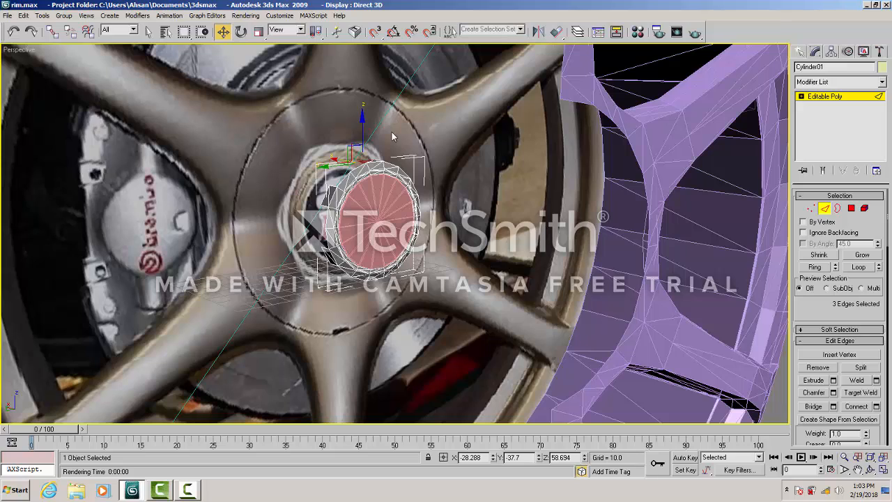
click(367, 166)
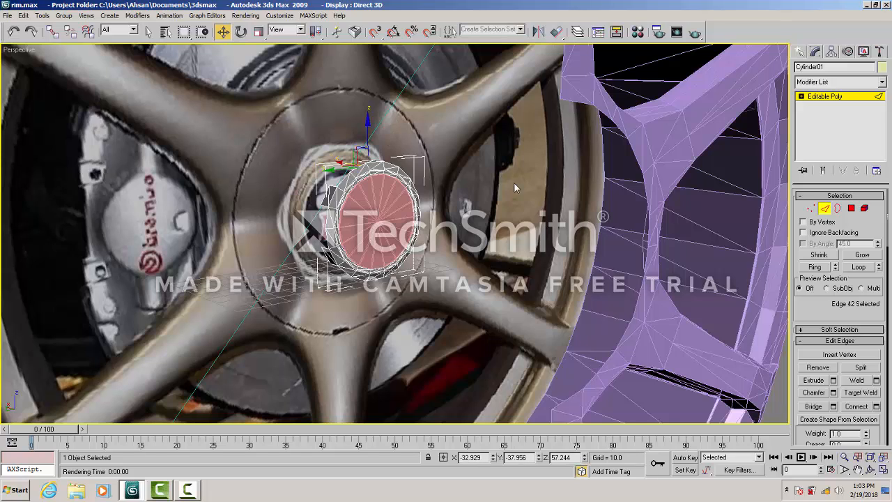
click(813, 268)
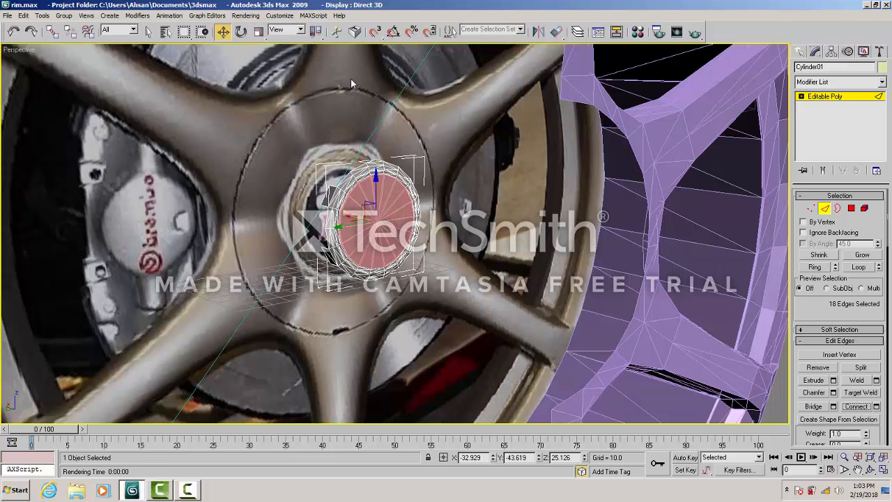
- Scale the new edge loop slightly around the disc and clear the edge selection
click(259, 32)
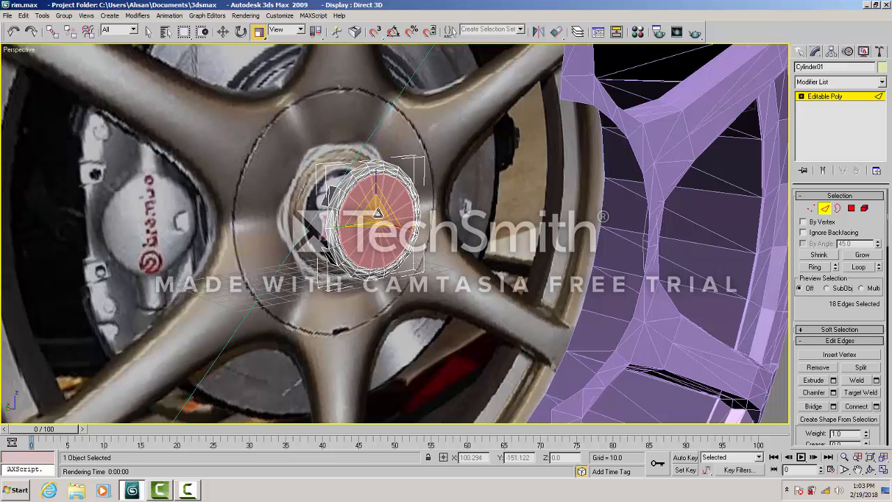
drag(377, 211, 377, 214)
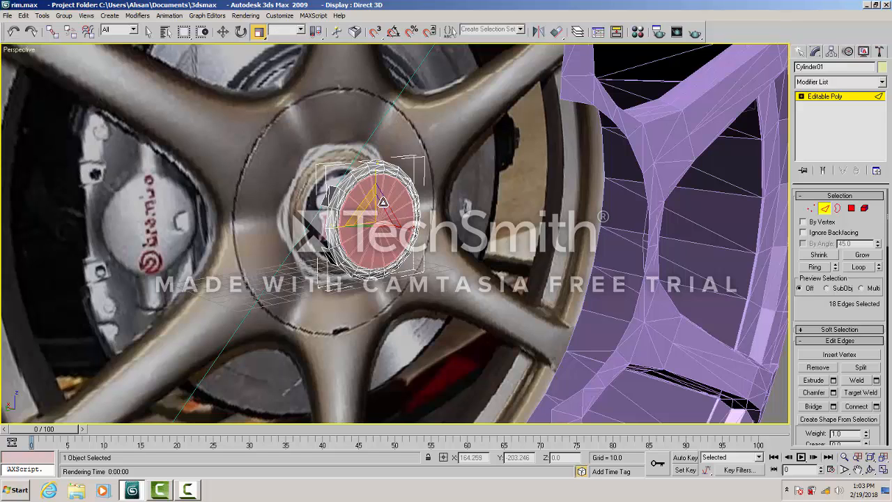
click(506, 227)
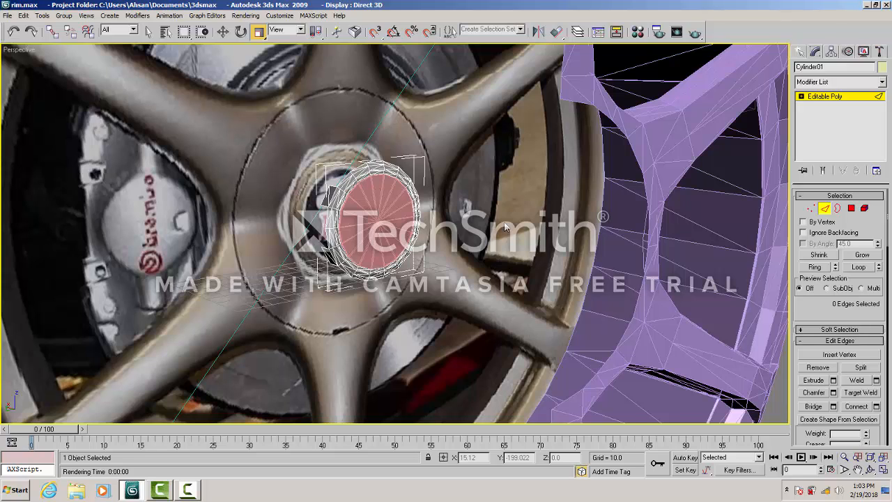
- In the Left view, copy the disc cylinder sideways to Y about 54.1 and set the copy's height to 10.552
key(alt+w)
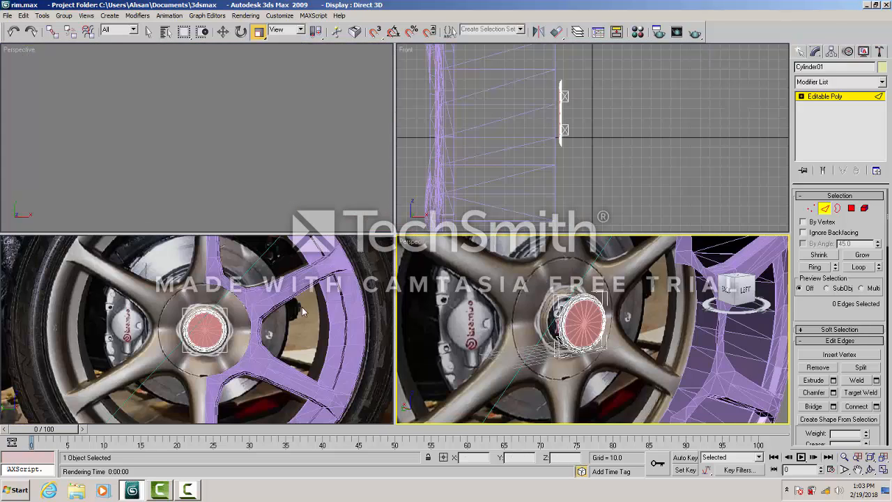
click(226, 297)
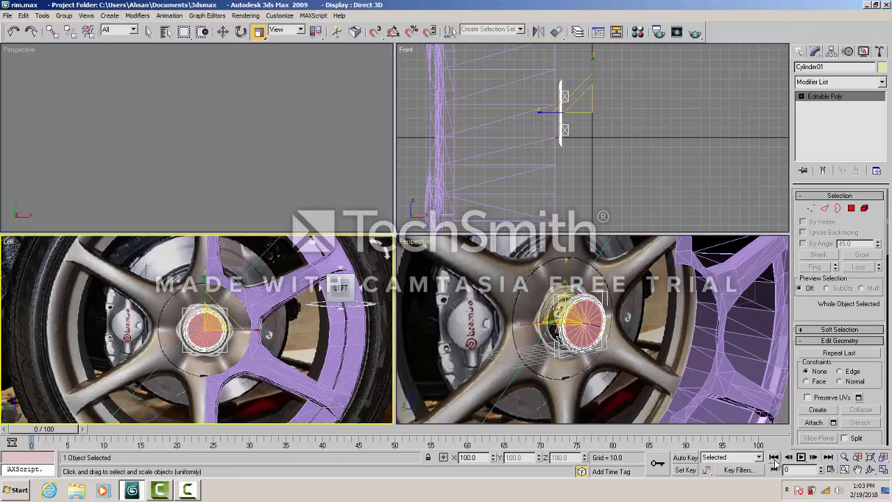
click(399, 329)
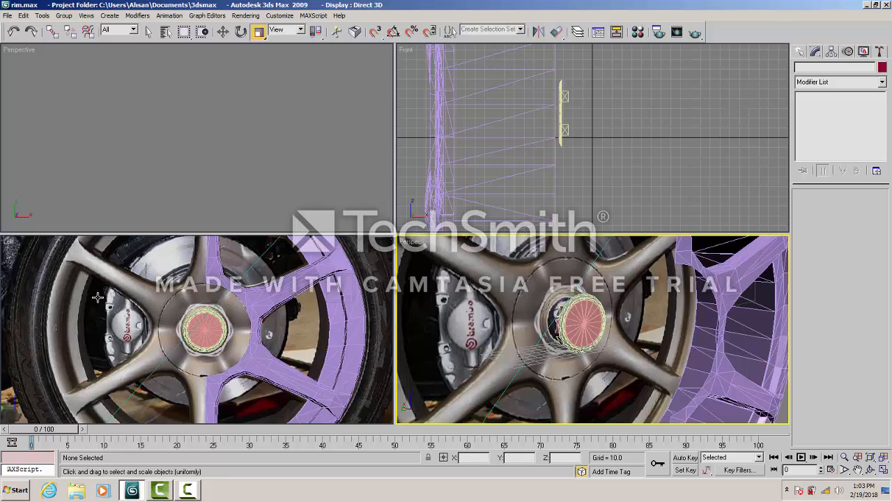
click(178, 271)
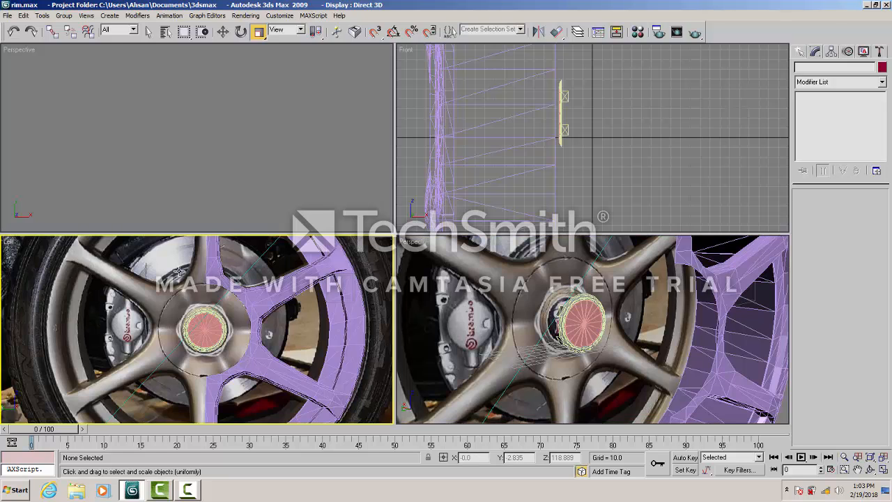
key(alt+w)
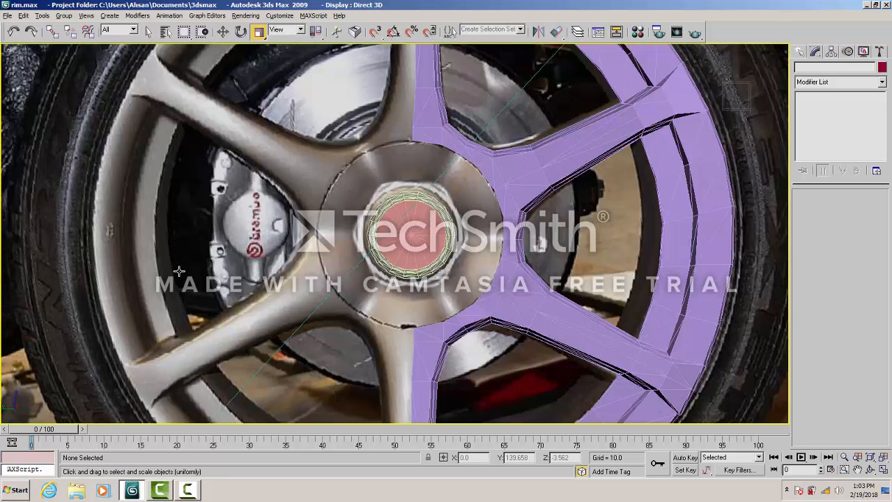
click(416, 236)
click(416, 235)
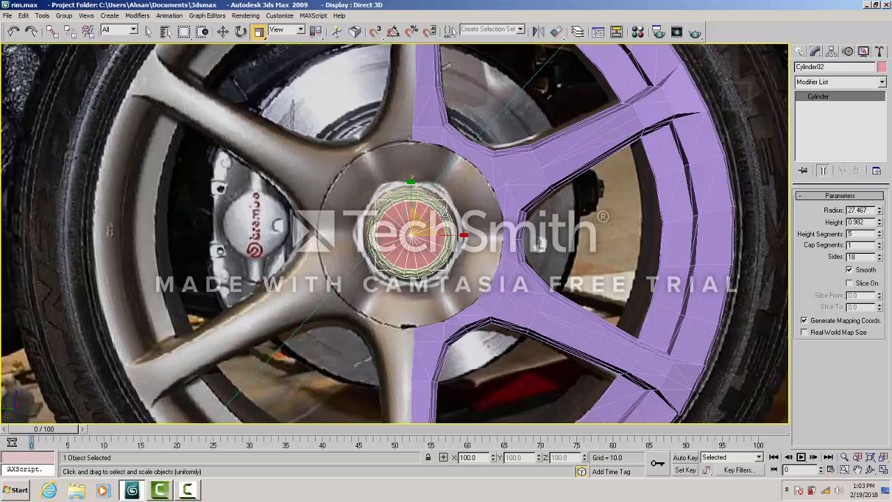
click(221, 33)
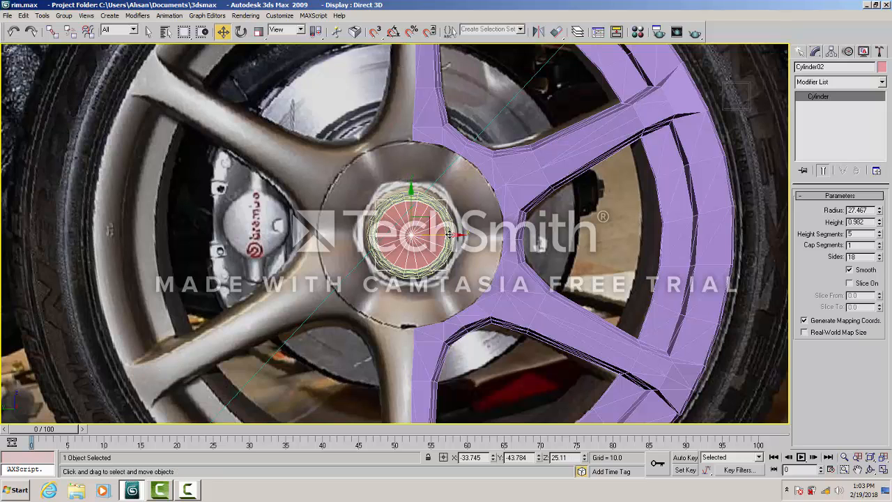
mouse_move(449, 234)
shift+mouse_down()
mouse_move(550, 230)
mouse_move(441, 238)
mouse_move(325, 223)
shift+mouse_up()
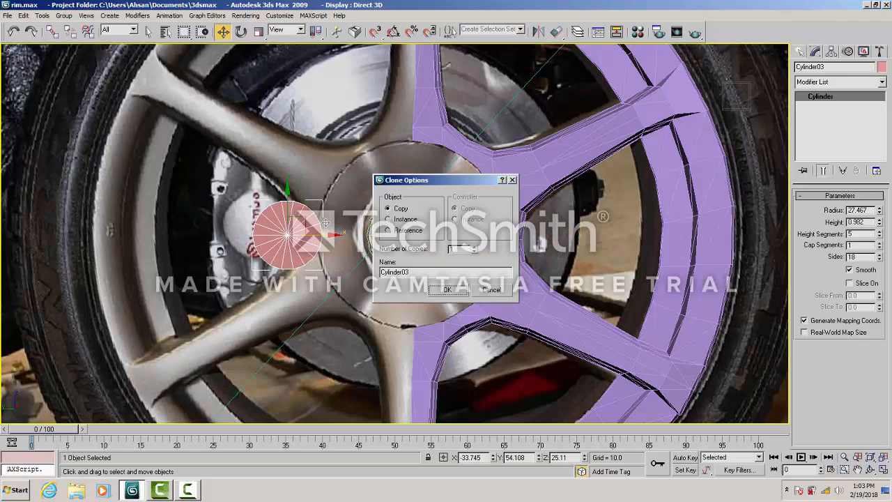
click(449, 290)
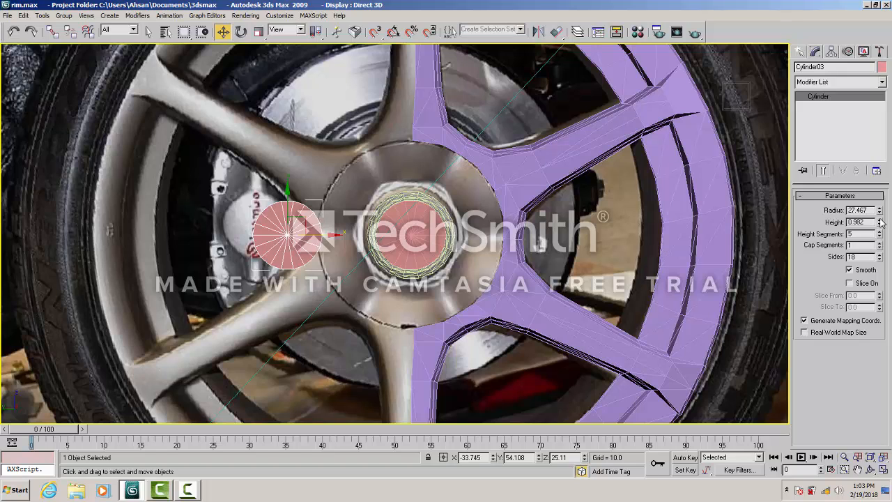
drag(881, 221, 880, 202)
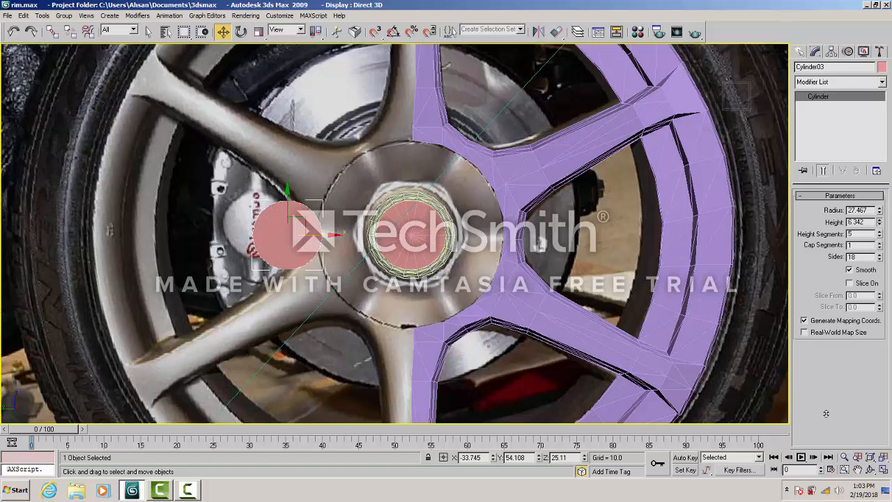
drag(826, 413, 770, 161)
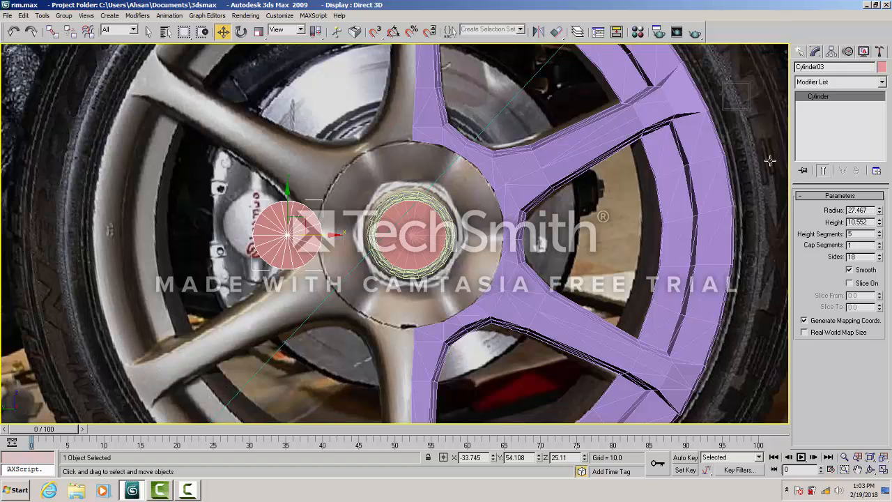
- Convert the copied cylinder to an editable poly, switch to polygon editing and show all four viewports
right_click(276, 225)
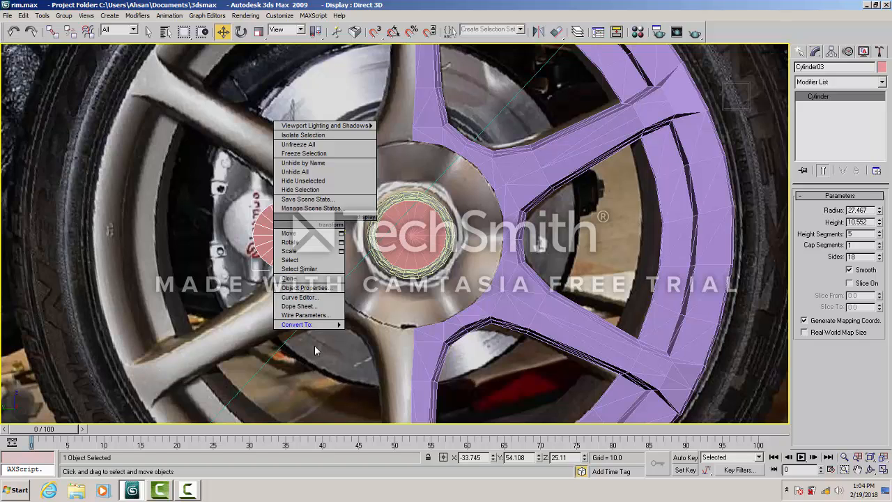
mouse_move(319, 327)
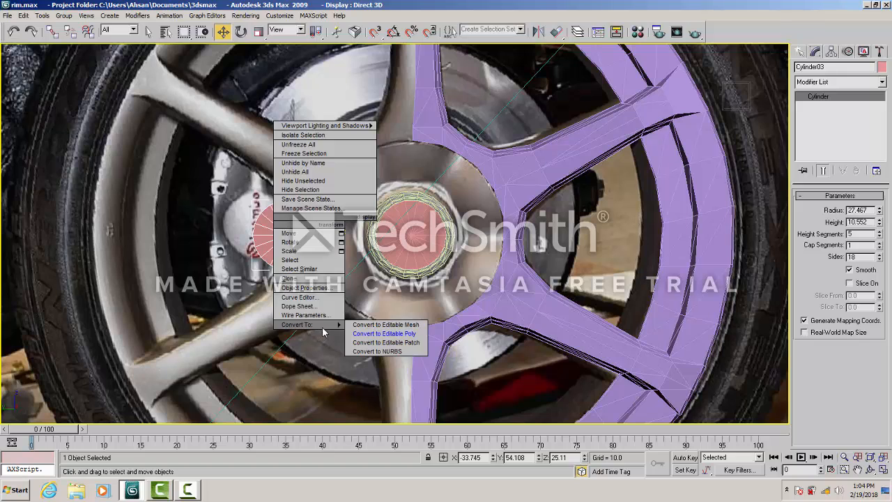
click(368, 334)
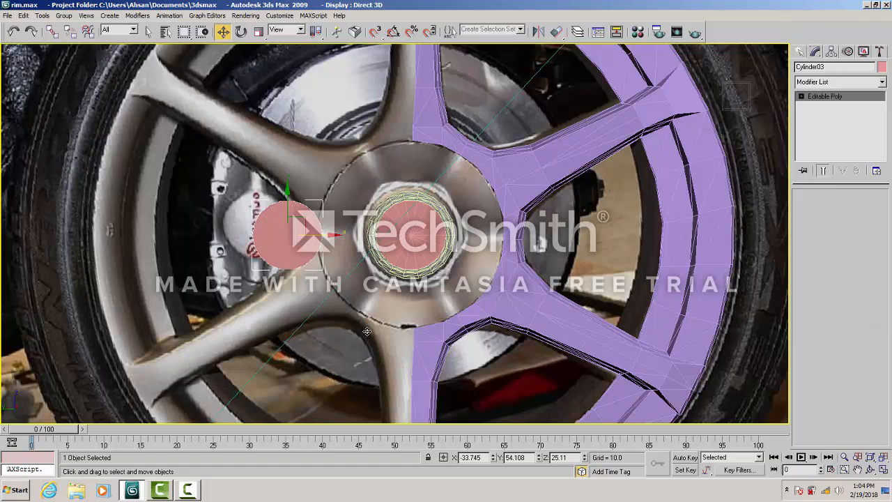
click(852, 208)
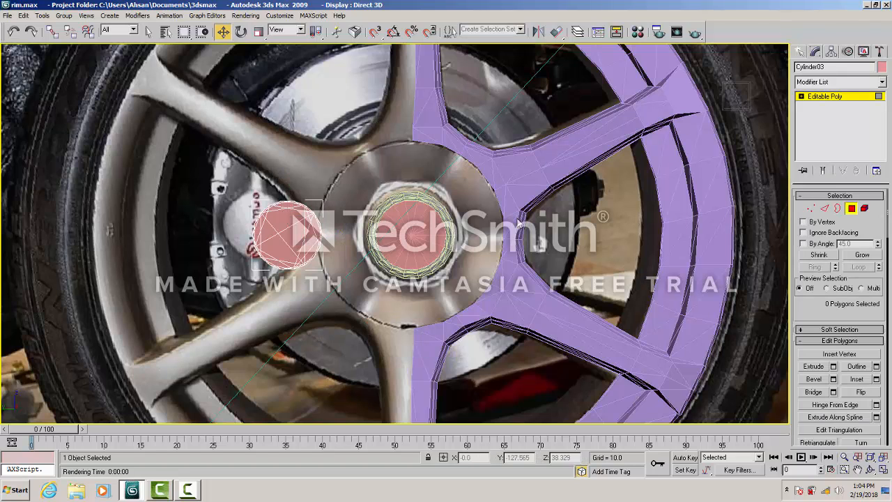
key(alt+w)
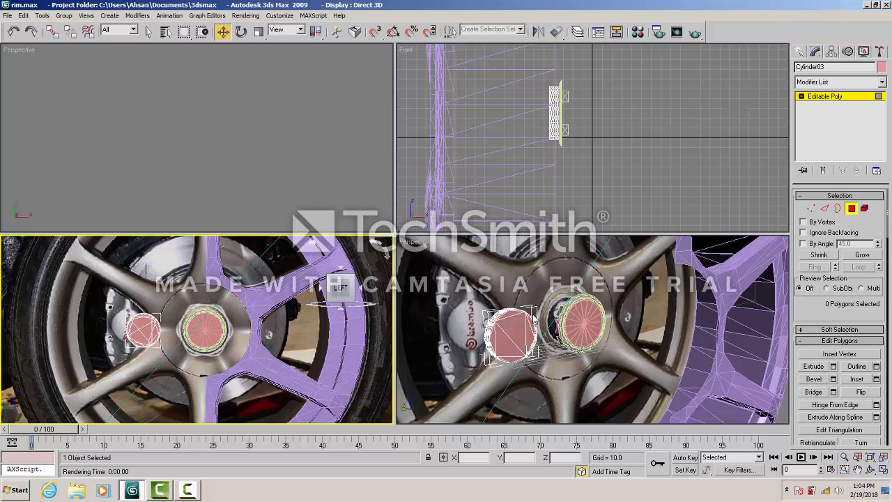
- Select all polygons of the copied cylinder and move them along X in the Front view, clear of the disc, to about X -114.5
click(537, 298)
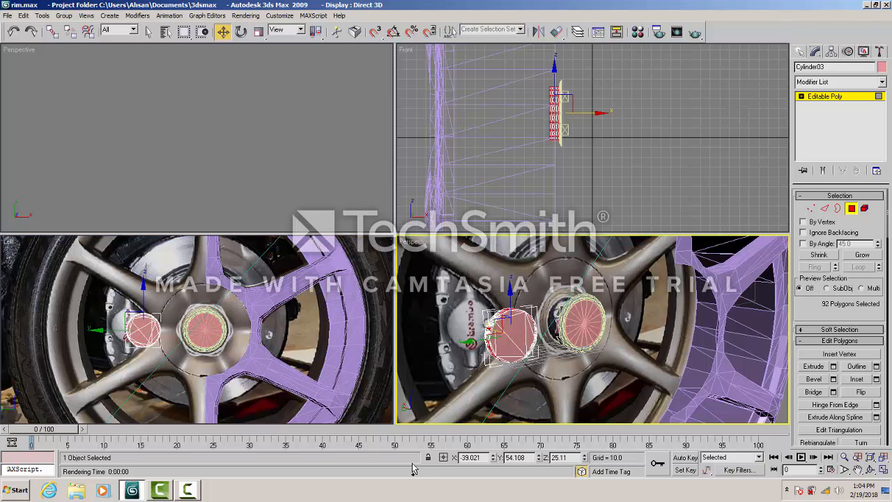
right_click(407, 50)
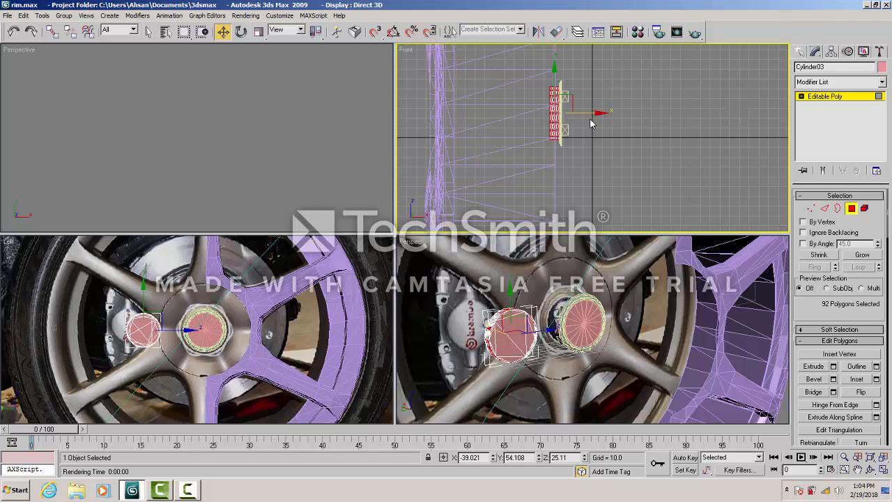
drag(590, 113, 502, 82)
click(502, 82)
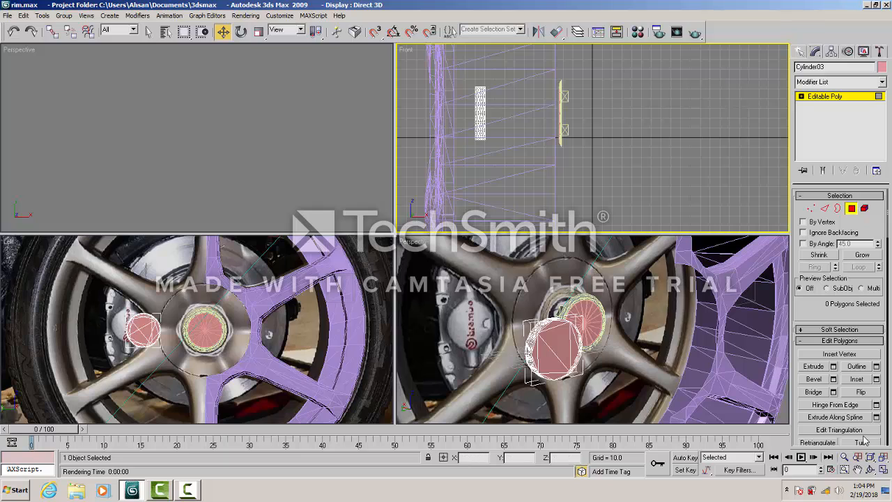
- In the Front view, select all of the copied cylinder's polygons except its outer cap and delete them
click(883, 470)
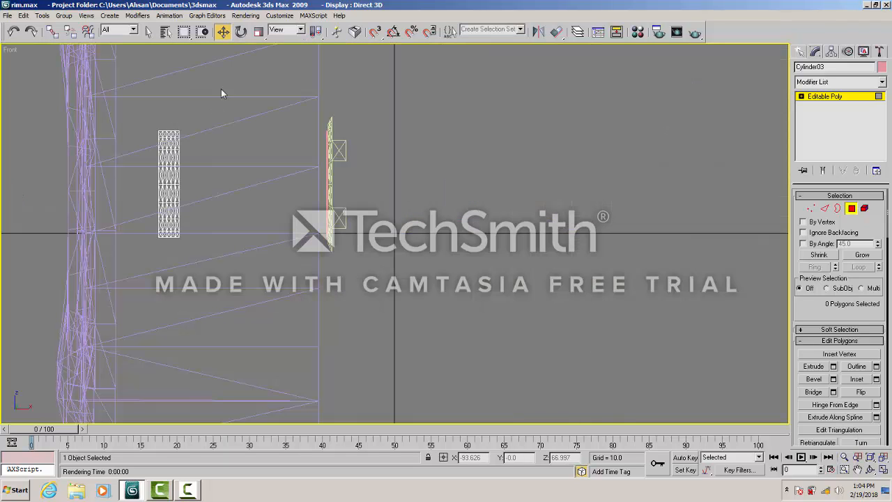
drag(235, 71, 161, 293)
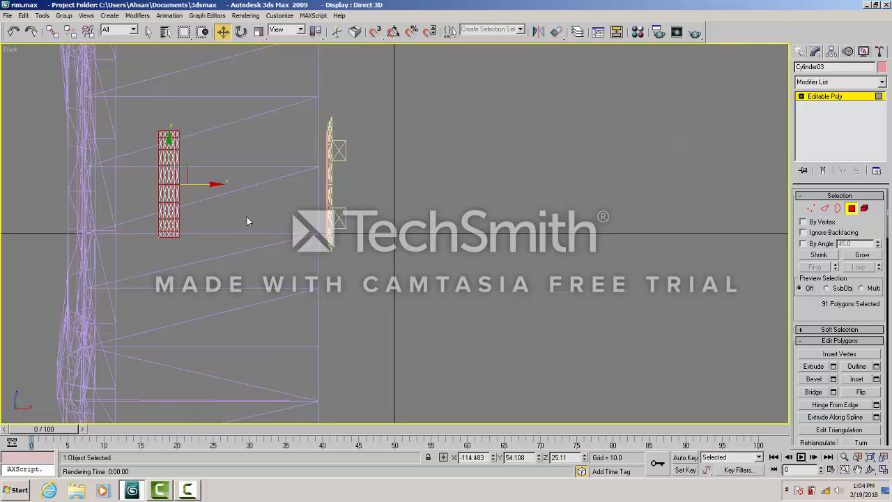
key(Delete)
key(alt+w)
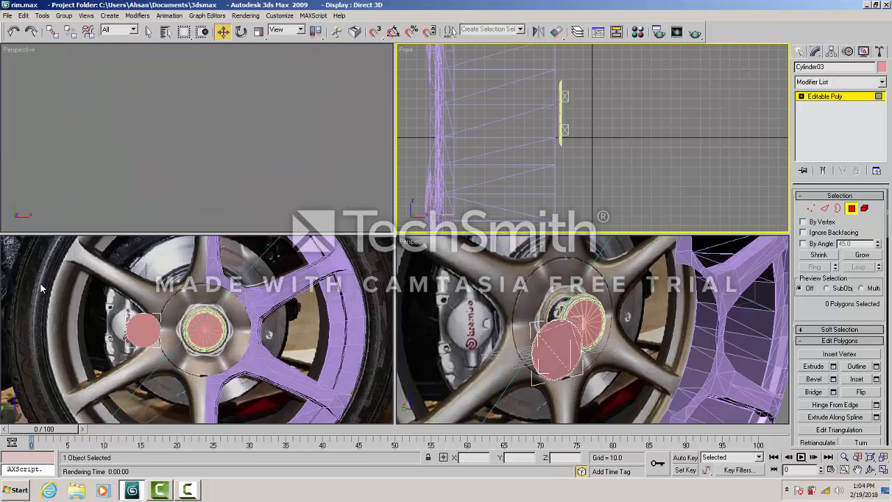
- In the Left view, inset the remaining cap polygon slightly and delete its inner face to leave a thin ring
click(10, 239)
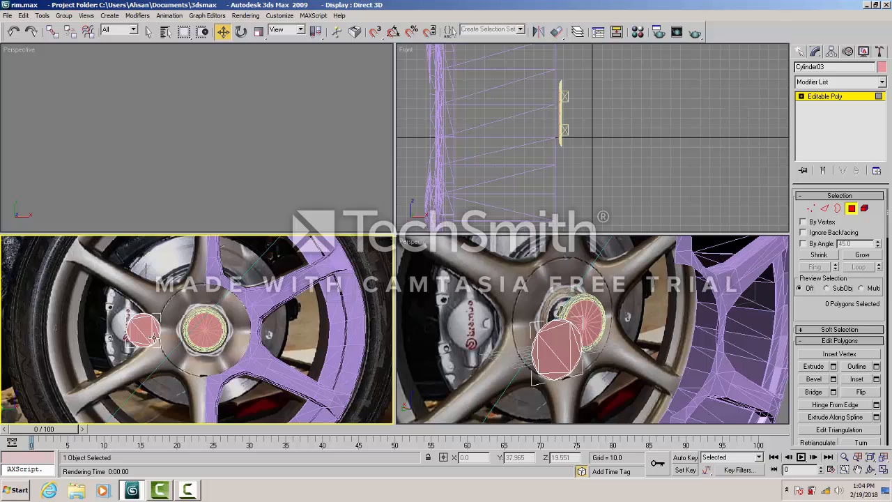
key(alt+w)
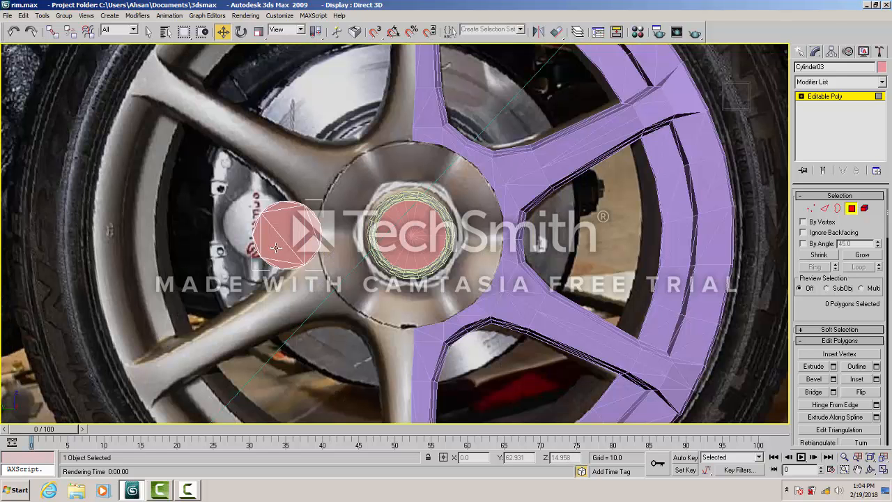
click(285, 239)
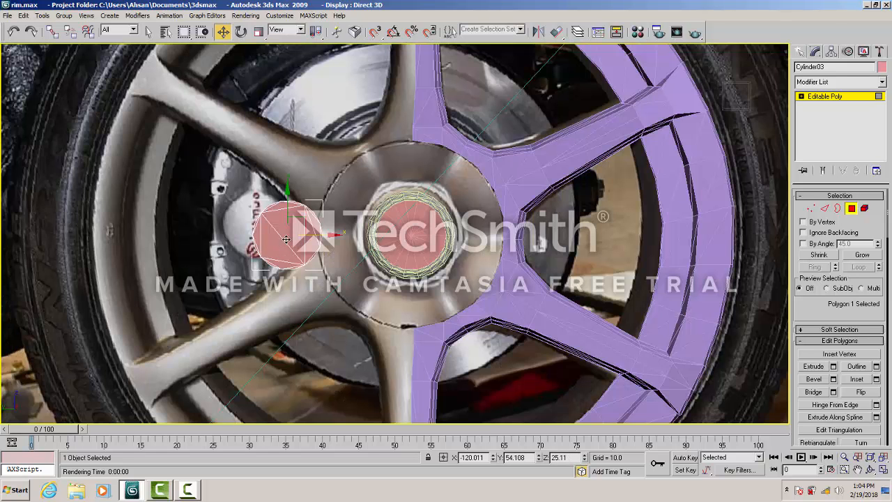
click(856, 379)
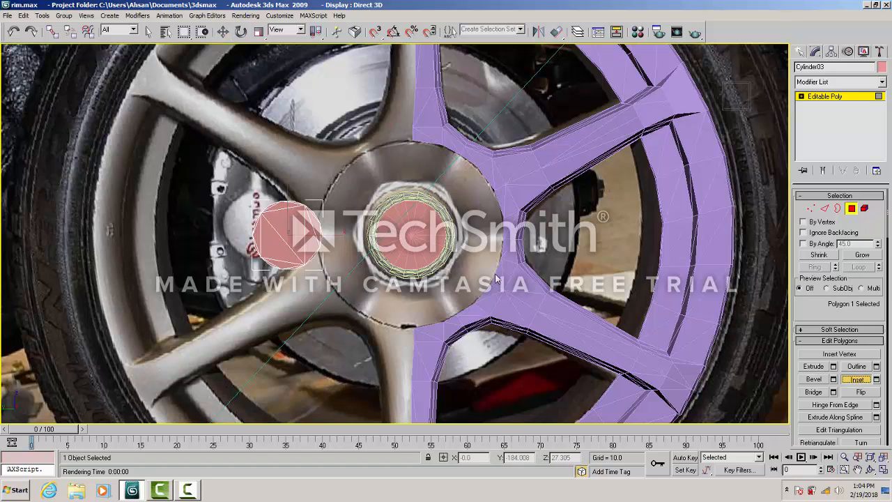
drag(288, 218, 288, 222)
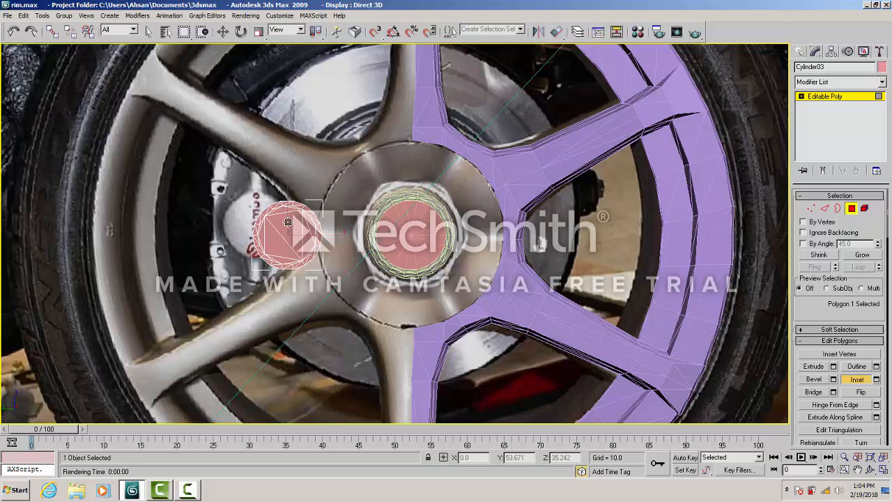
drag(287, 222, 288, 222)
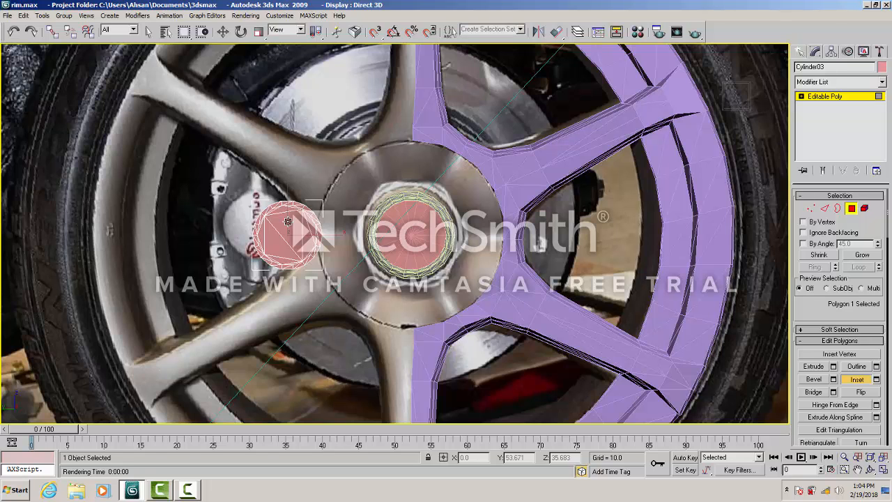
click(433, 147)
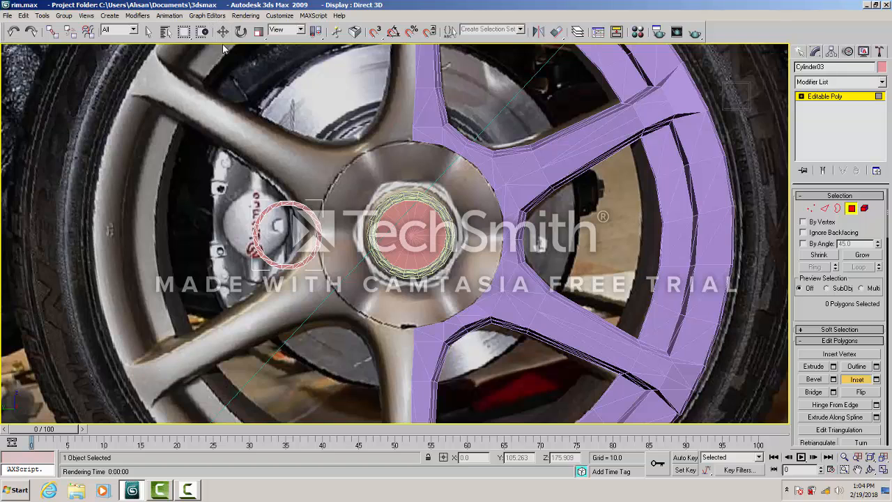
- Select all the ring's polygons, scale them to 133 percent and move them over the hub centre at Y about -43.4
drag(335, 175, 213, 330)
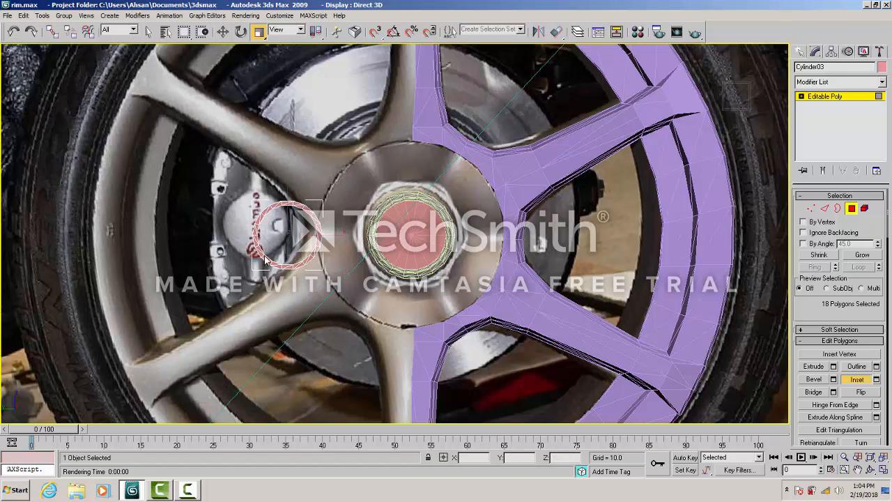
click(259, 32)
drag(293, 225, 296, 189)
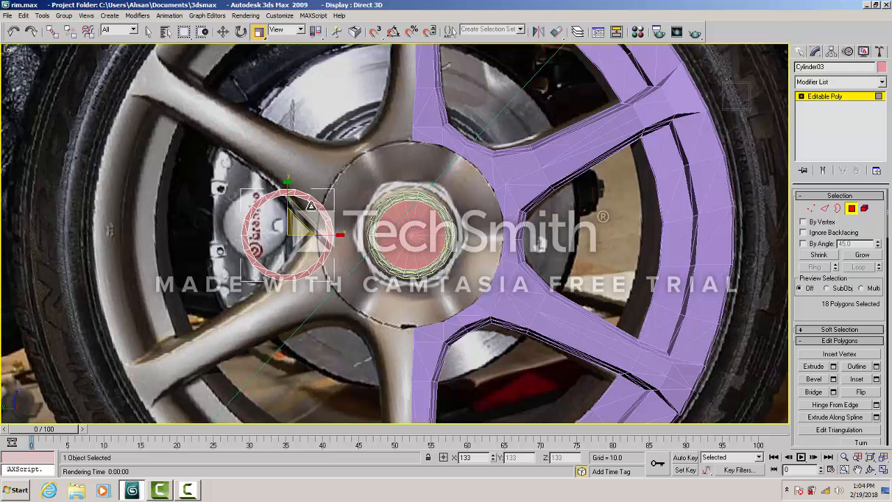
click(223, 32)
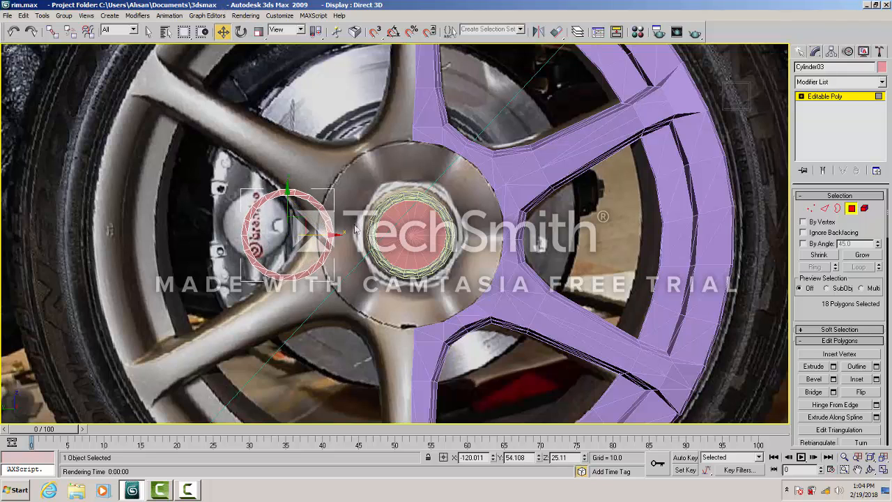
drag(334, 236, 453, 231)
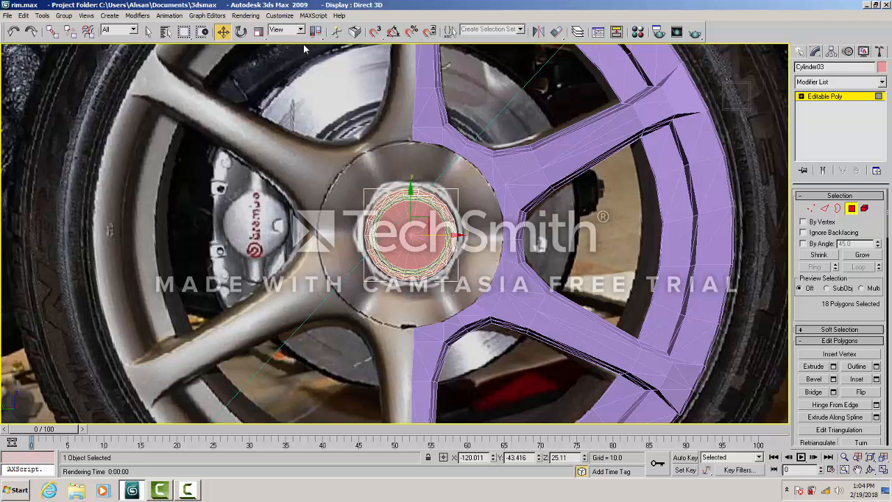
- Enlarge the ring to the nut's outer edge in the photo and fine-tune its scale and height to Z about 24.7
click(259, 32)
drag(421, 229, 424, 220)
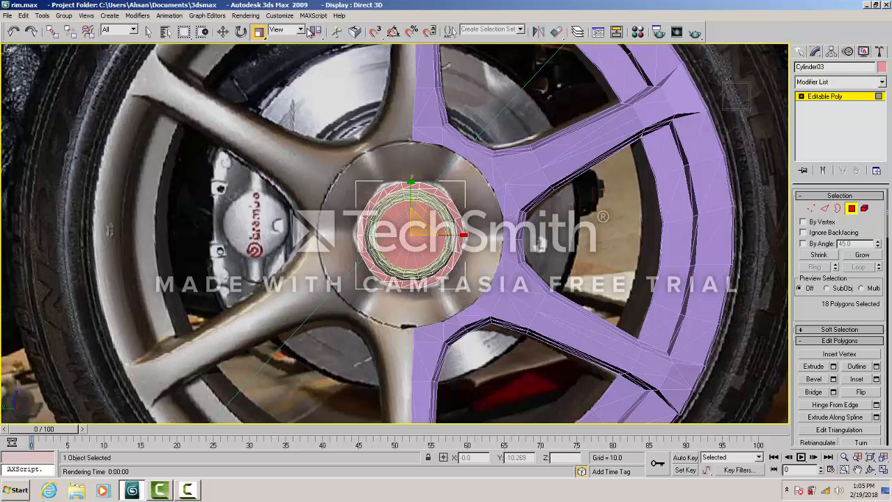
click(223, 31)
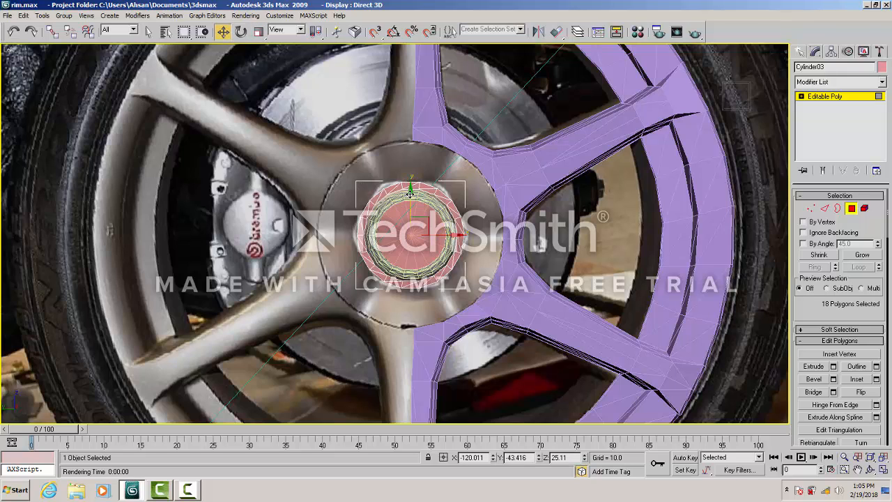
drag(411, 195, 411, 194)
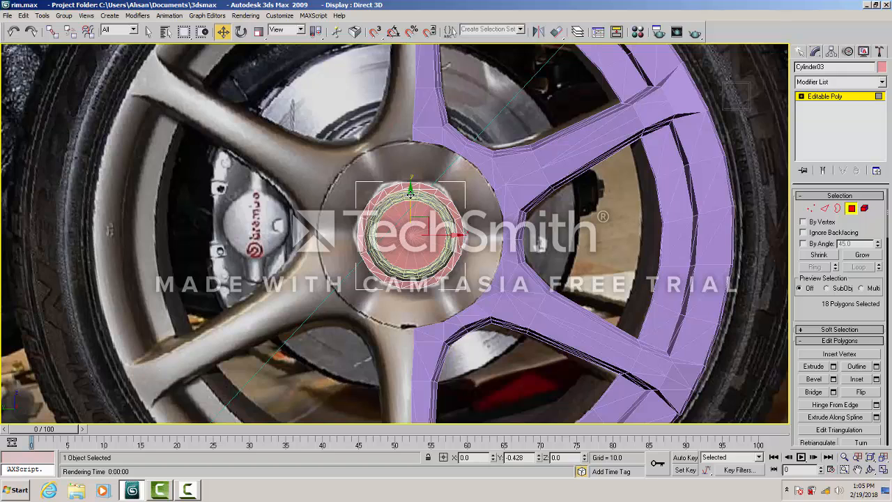
drag(411, 194, 412, 194)
click(258, 31)
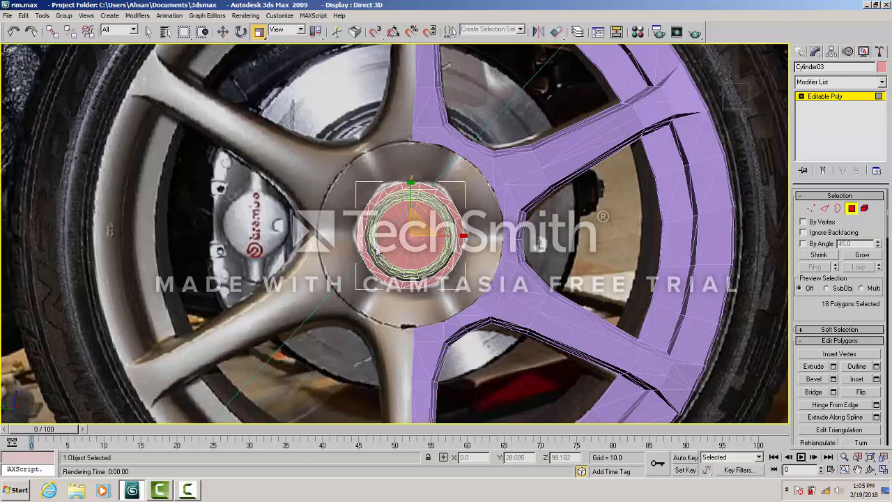
drag(418, 227, 419, 228)
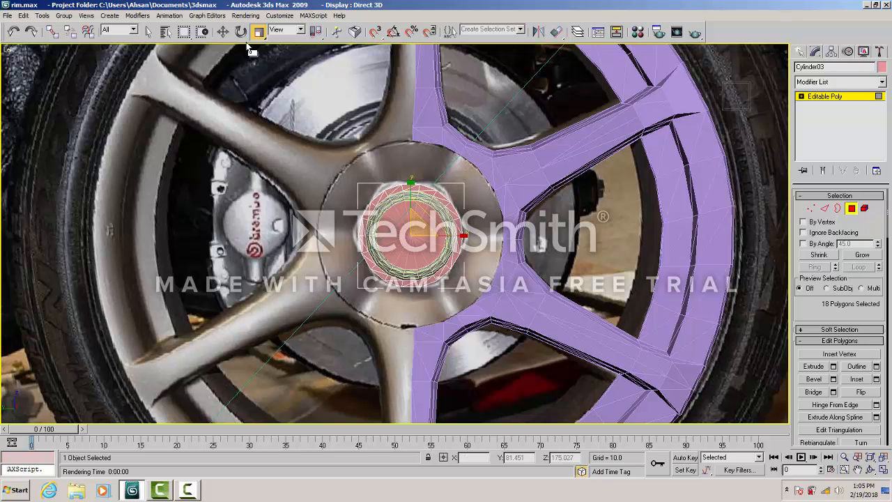
click(223, 32)
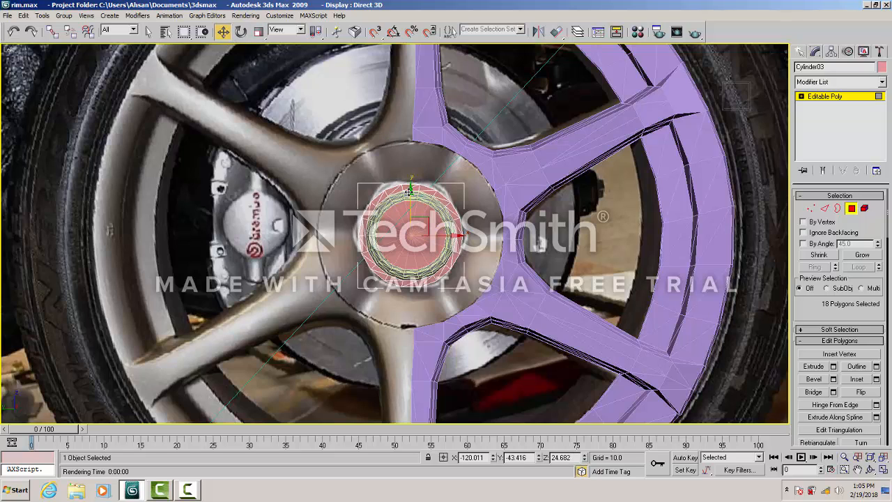
drag(410, 192, 410, 192)
drag(409, 193, 409, 192)
- Select the ring's outer edge loop and scale it slightly inward
click(825, 207)
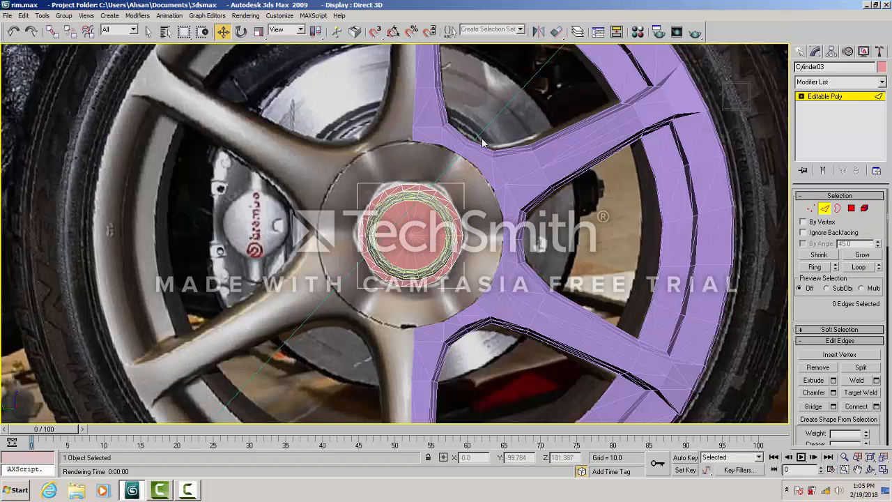
click(424, 187)
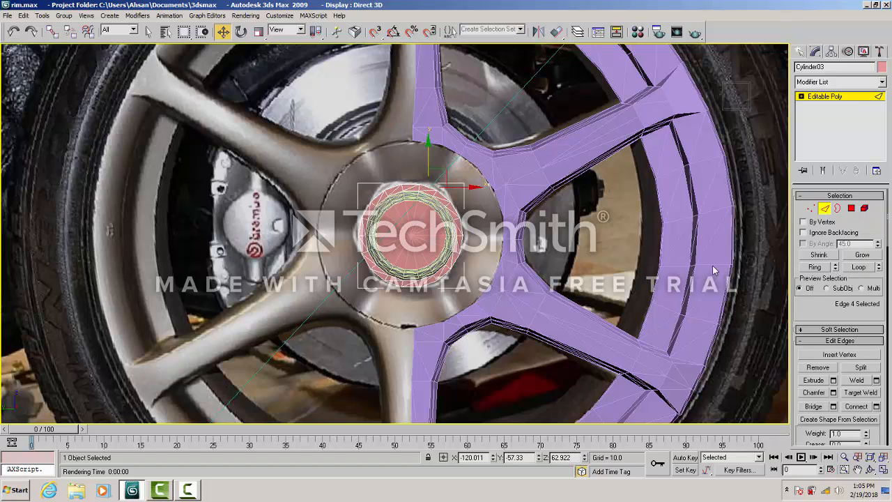
click(860, 267)
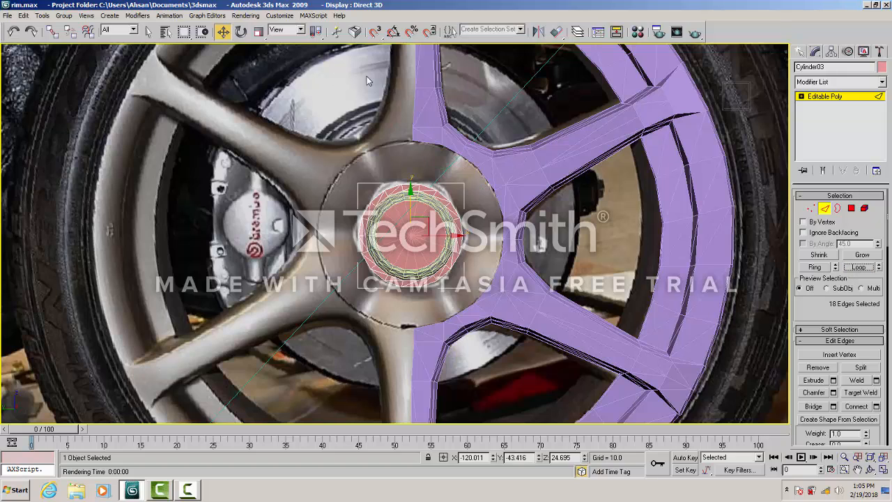
click(258, 32)
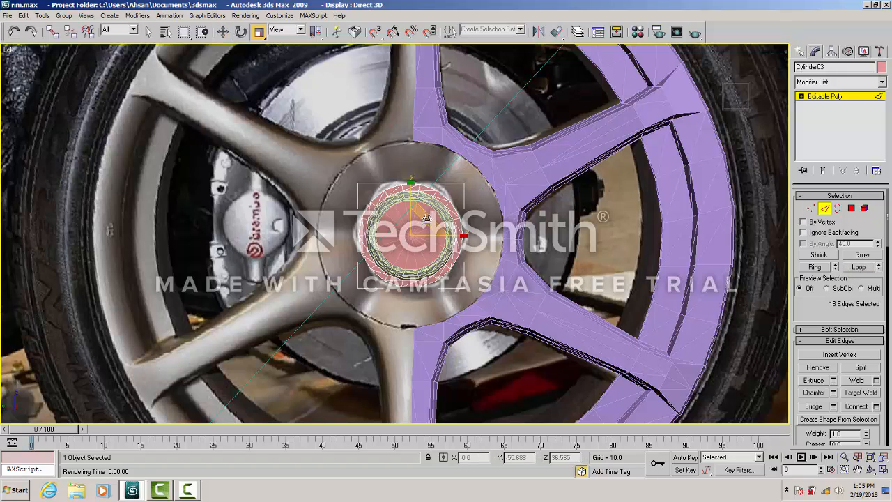
drag(426, 218, 423, 221)
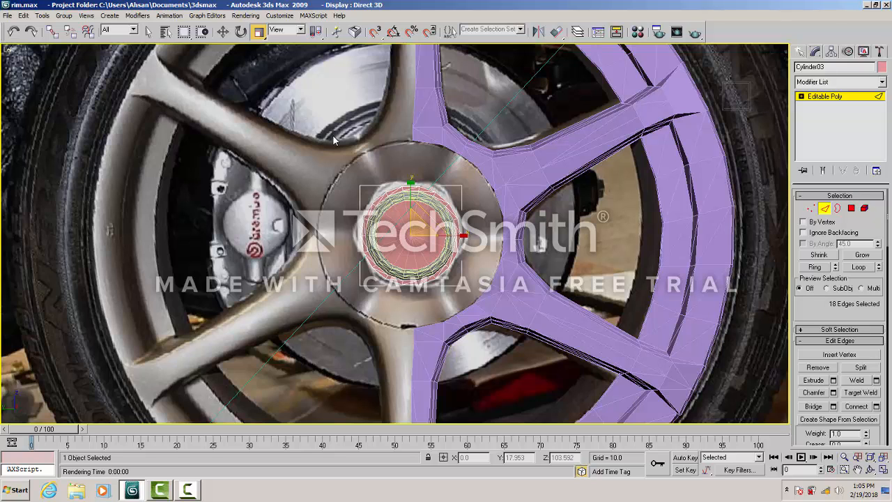
- Move the selected outer edge loop along X in the Perspective view to about -117.5 to give the ring depth
click(223, 31)
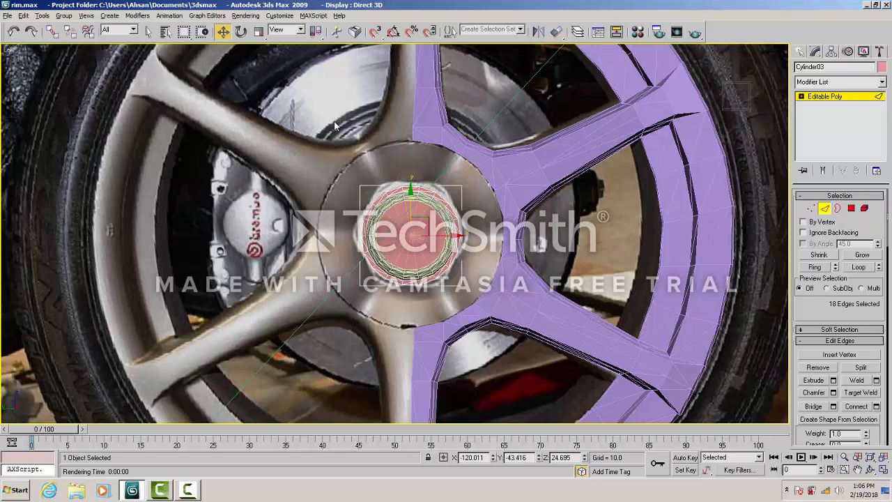
key(alt+w)
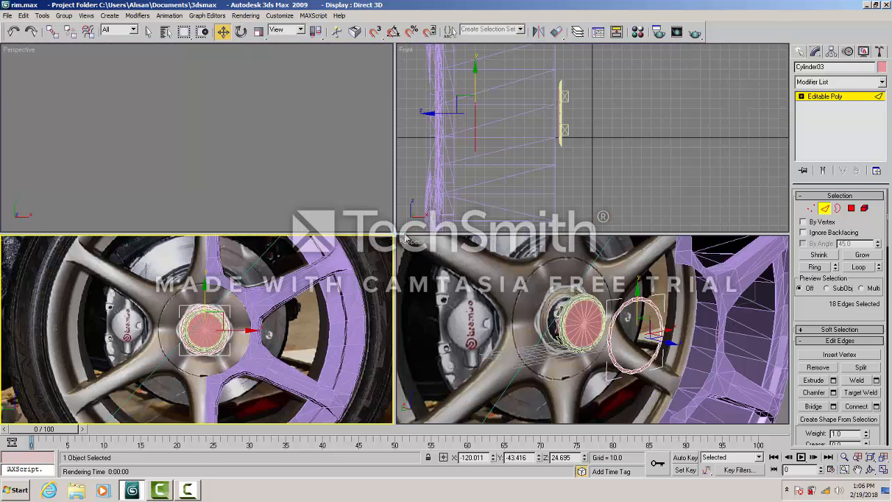
right_click(529, 279)
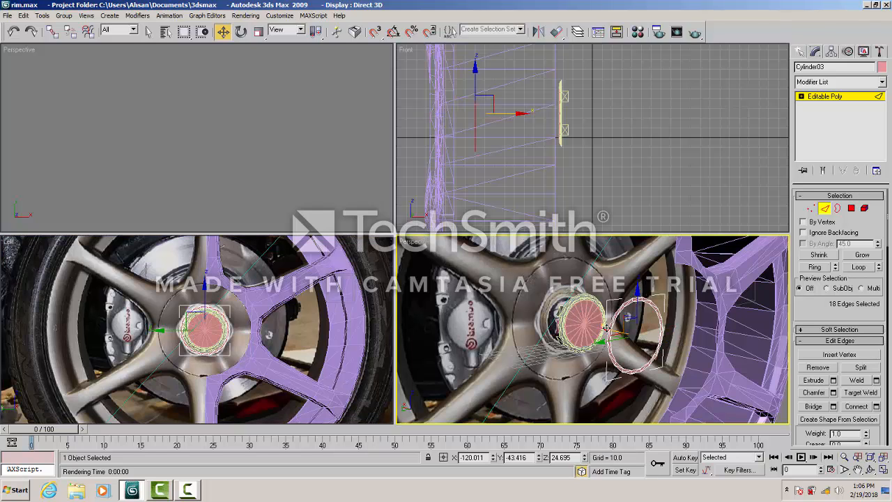
drag(606, 328, 616, 307)
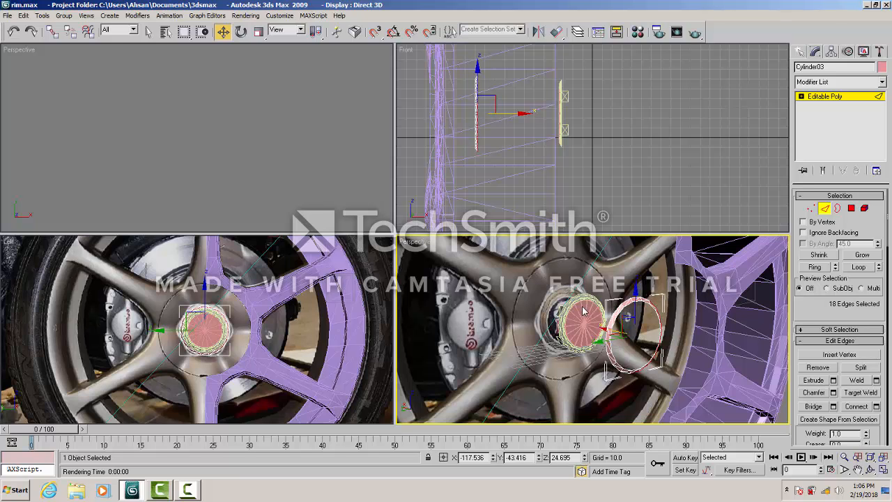
- Try to extend the ring's selected edge loop toward the hub disc as a tube of new faces, and undo it
key(alt+w)
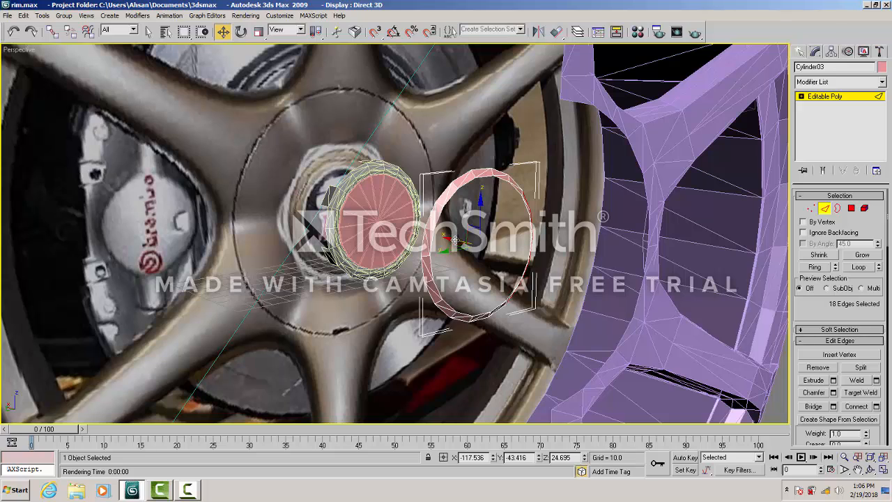
shift+drag(454, 239, 399, 200)
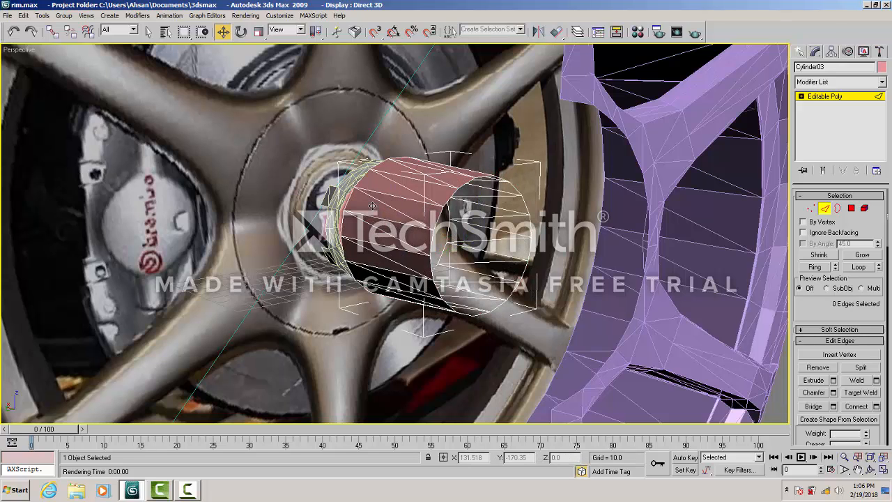
key(ctrl+z)
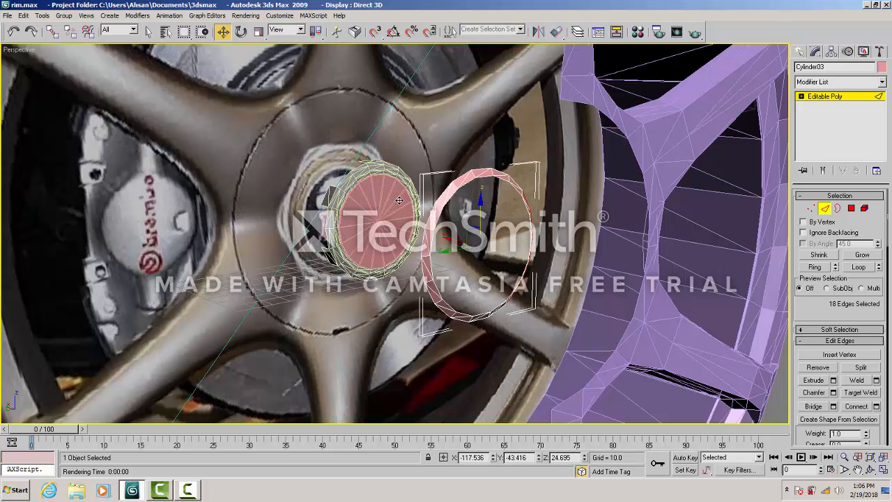
- Grow the edge selection to cover the ring and move it along X to about -25.4, behind the hub disc
drag(373, 413, 372, 418)
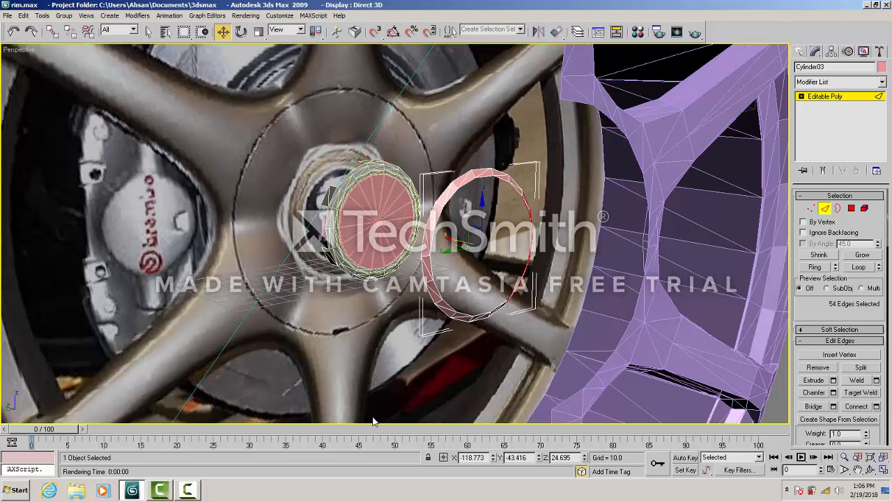
drag(453, 237, 339, 192)
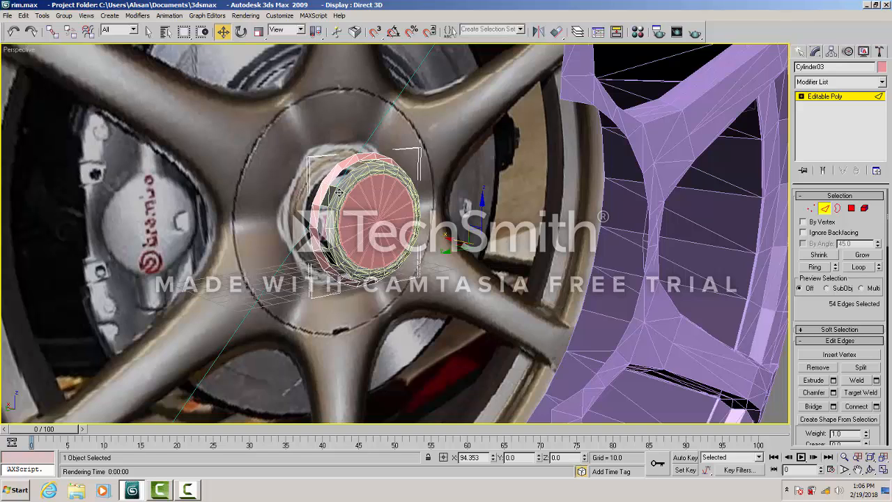
drag(339, 192, 341, 192)
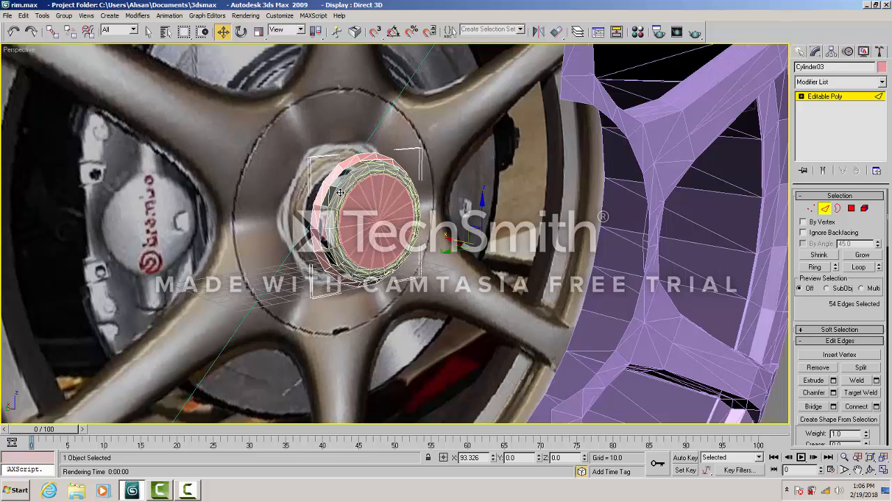
drag(340, 192, 340, 193)
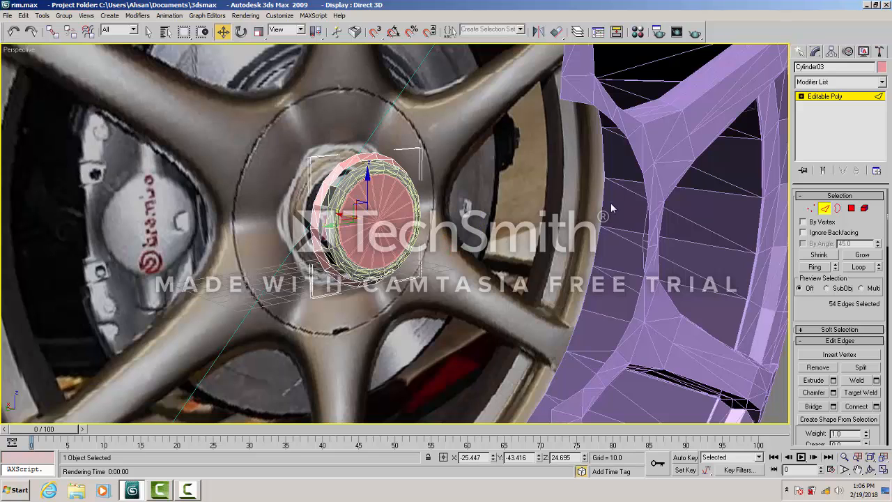
- Select the ring's front edge loop and scale it inward toward the hub disc, then clear the selection
click(453, 190)
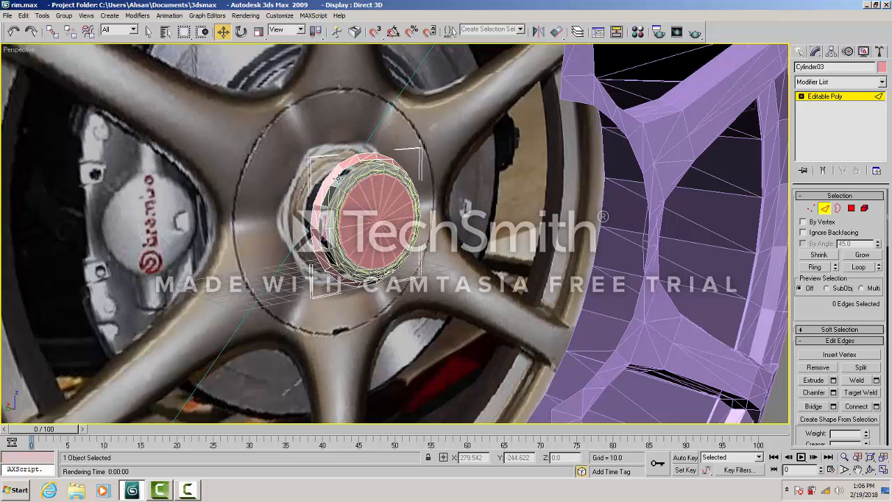
click(337, 174)
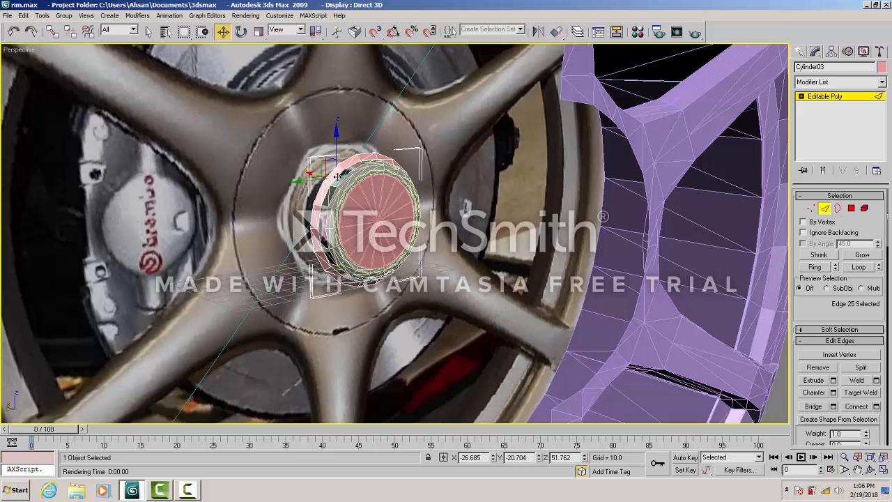
click(859, 267)
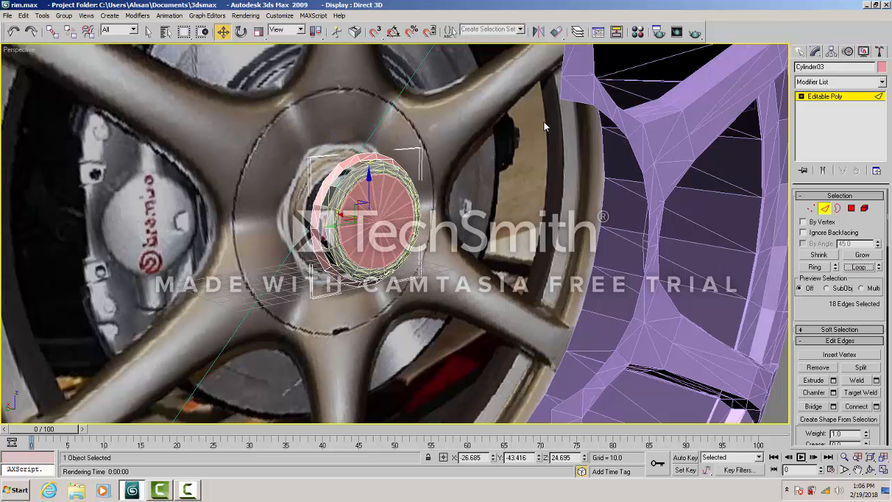
click(258, 31)
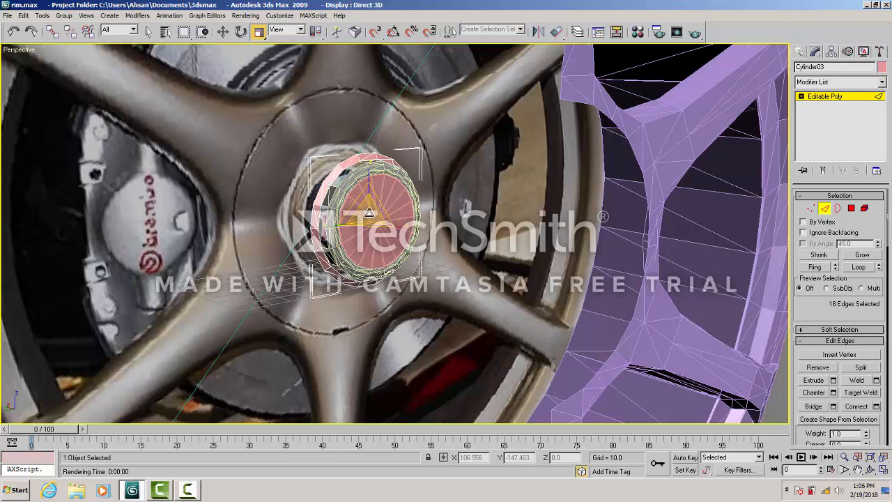
drag(368, 211, 370, 233)
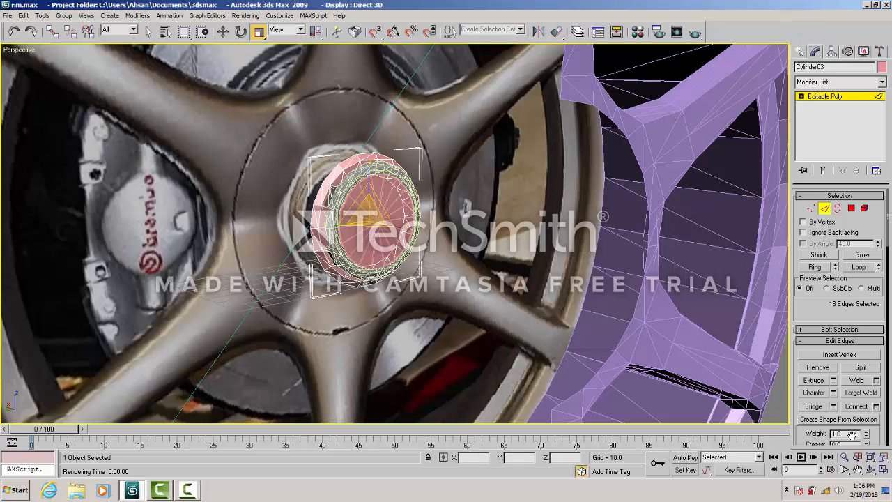
click(786, 399)
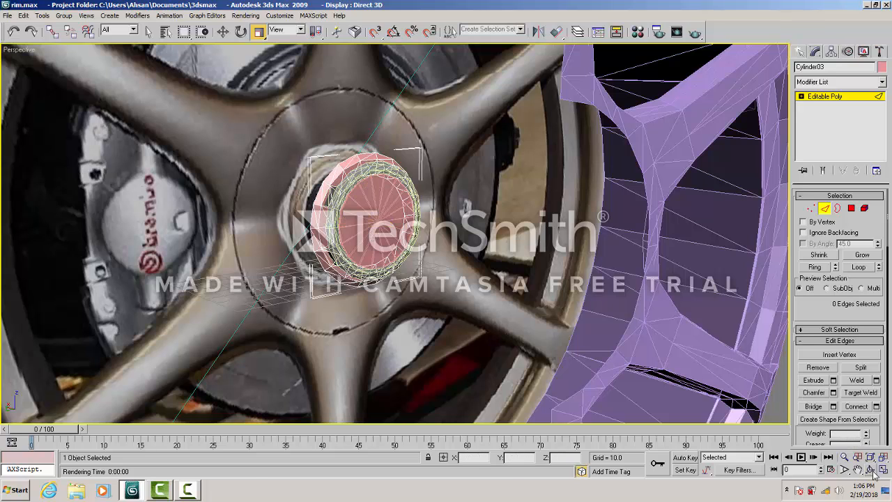
- Select the ring's front edge loop from a side angle and scale it slightly further inward
click(870, 471)
drag(494, 150, 348, 197)
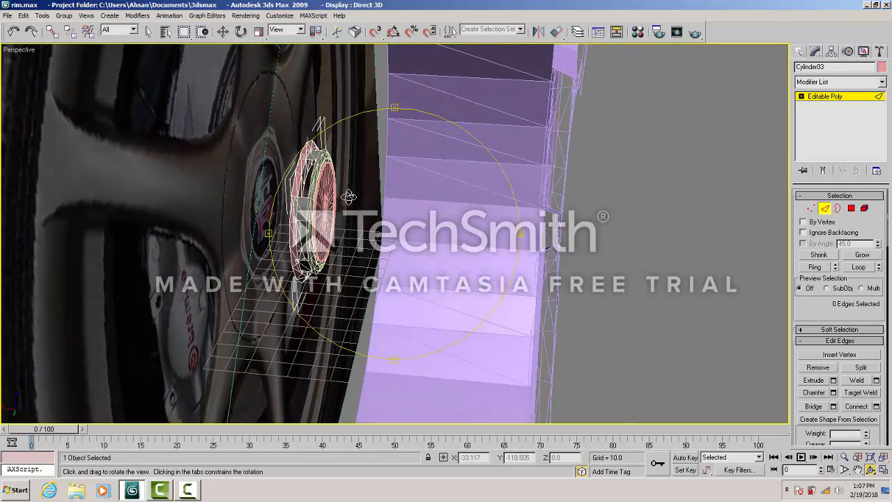
click(224, 33)
click(306, 177)
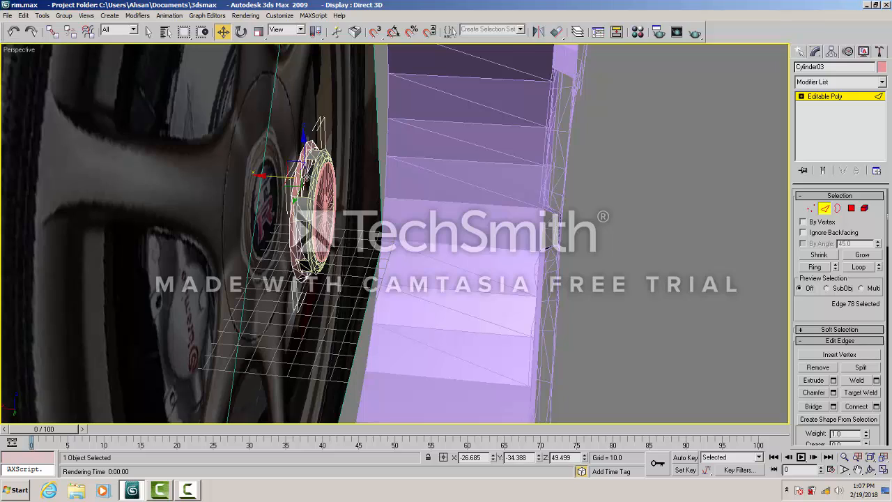
click(858, 267)
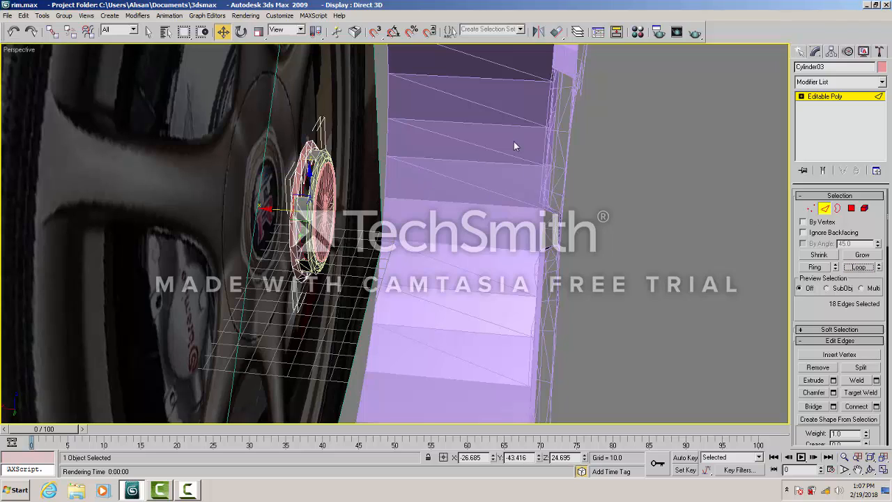
click(258, 32)
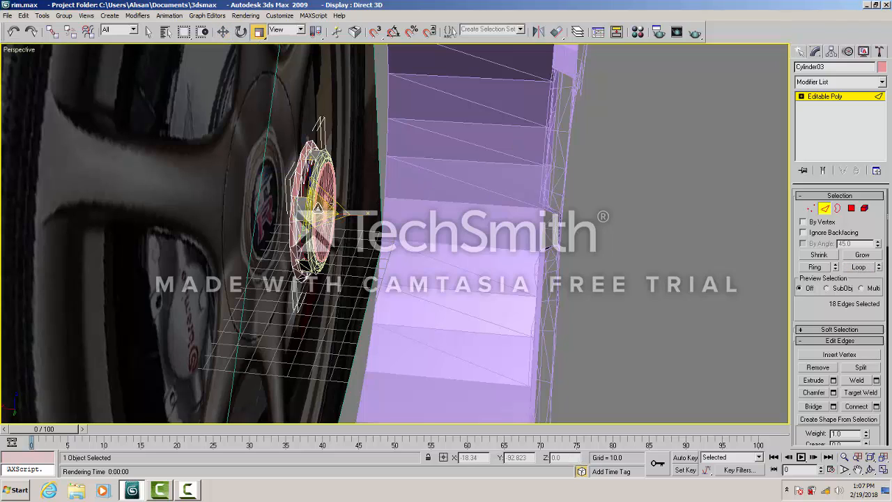
drag(317, 222, 318, 228)
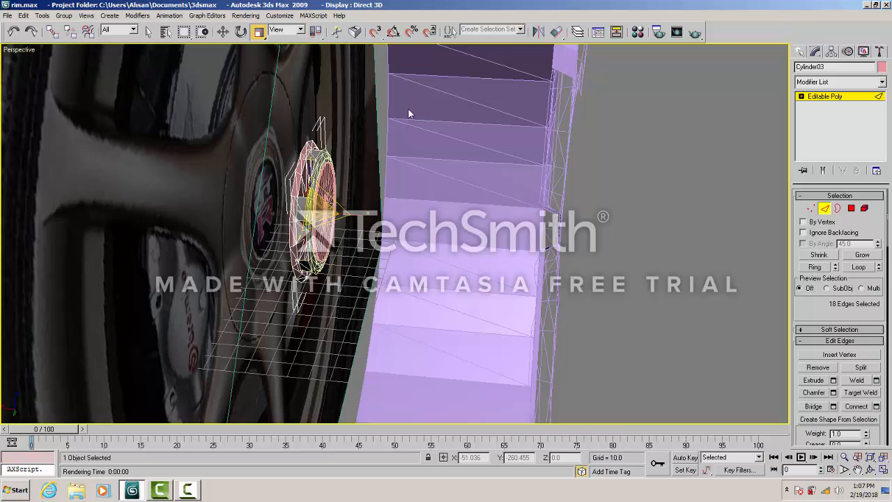
- Grow the selection over the ring's edges, move it along X to about -24.0, and clear the selection
key(ctrl+Page_Up)
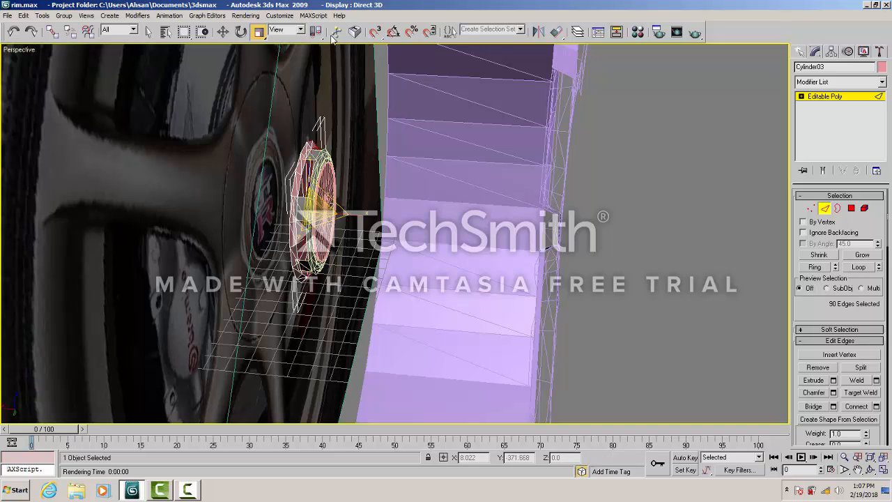
click(224, 33)
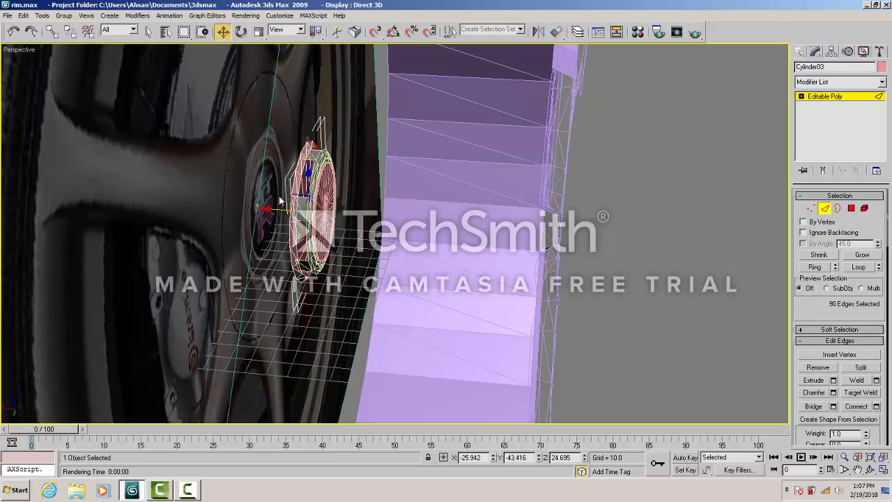
drag(272, 209, 268, 210)
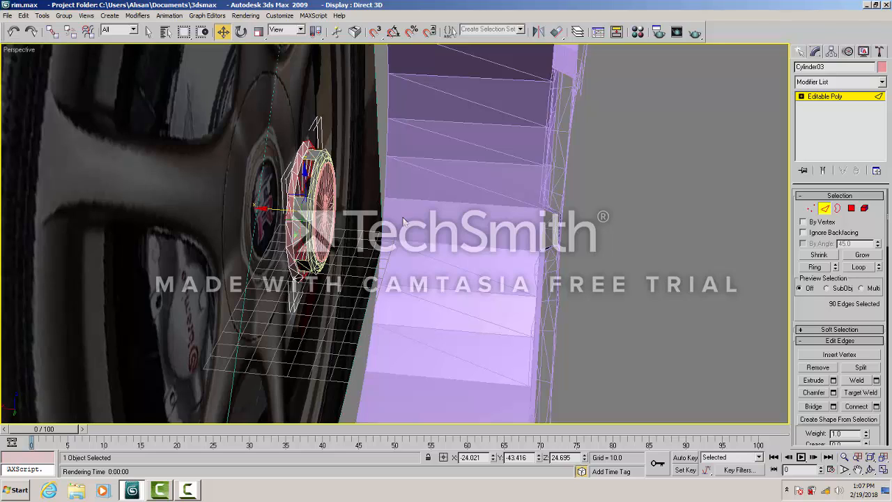
click(644, 233)
- Select the ring's rear outer edge loop in the Left view
click(871, 469)
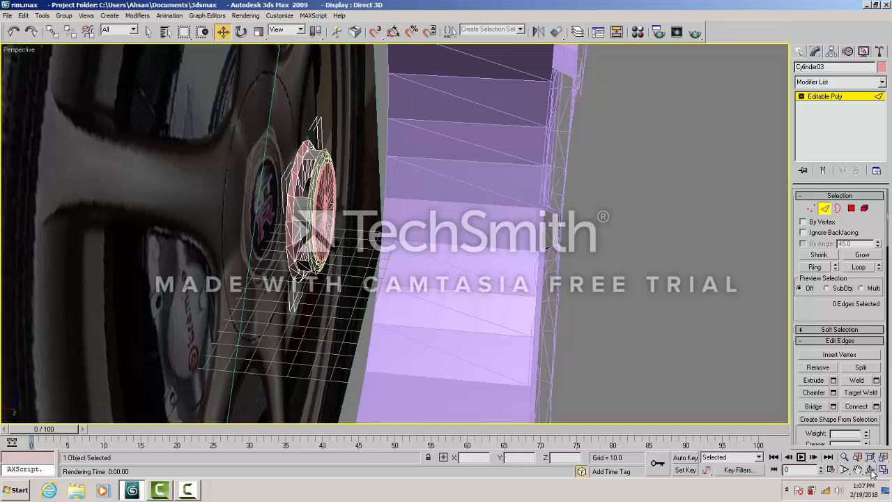
drag(418, 237, 353, 153)
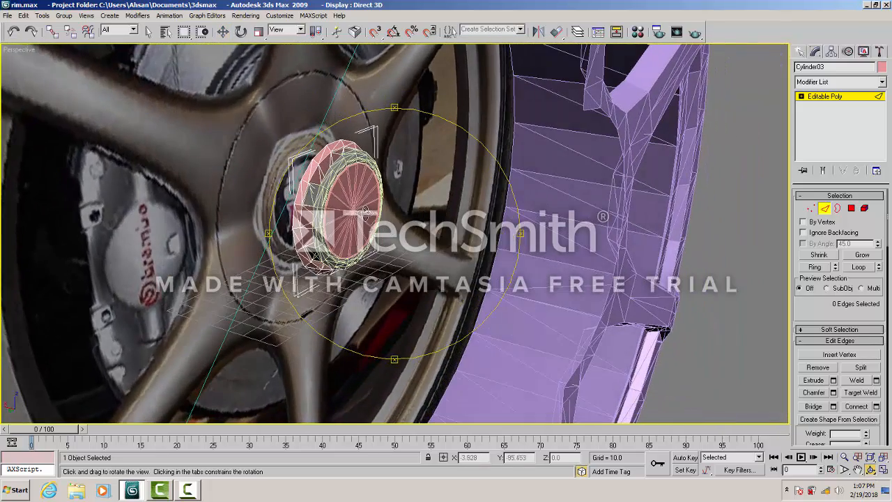
drag(365, 213, 323, 204)
key(alt+w)
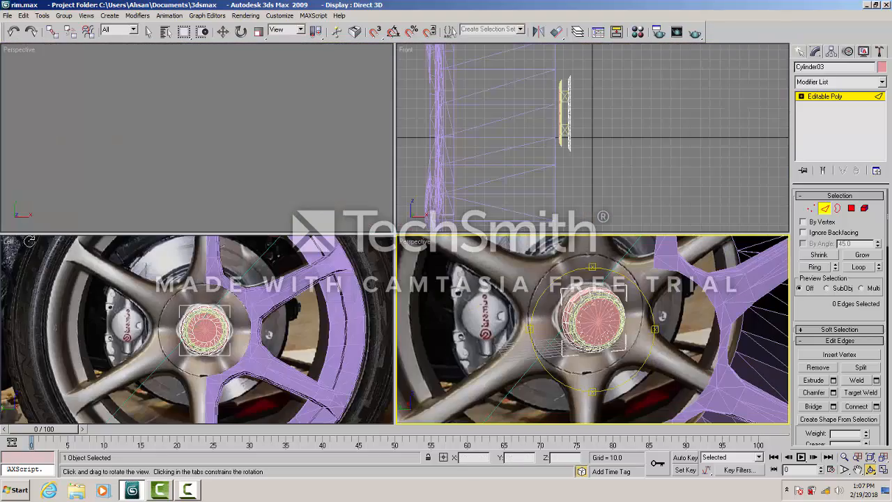
click(20, 242)
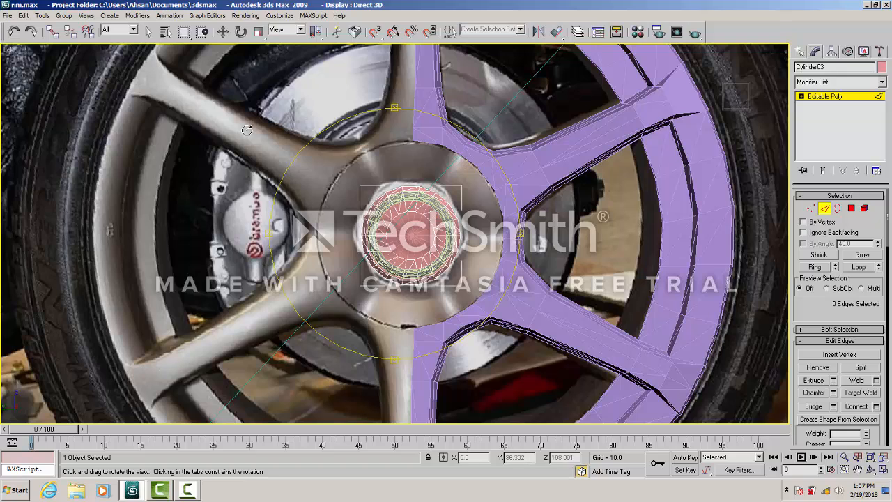
click(223, 31)
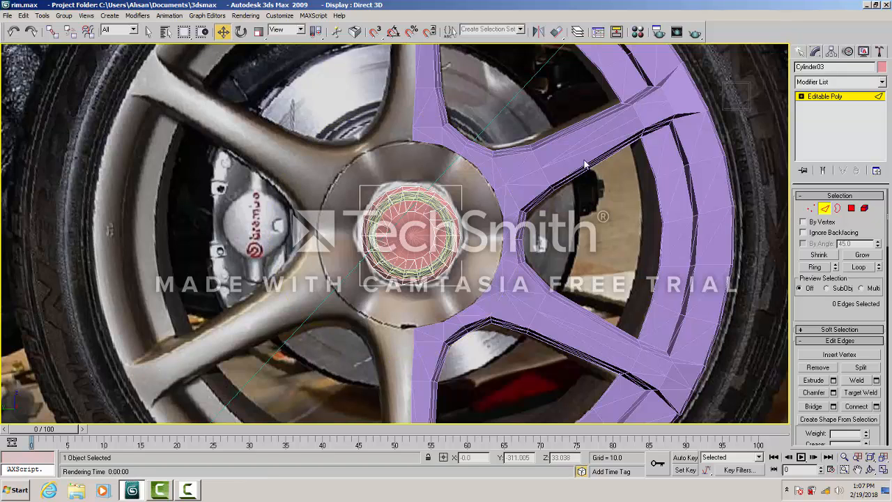
click(409, 189)
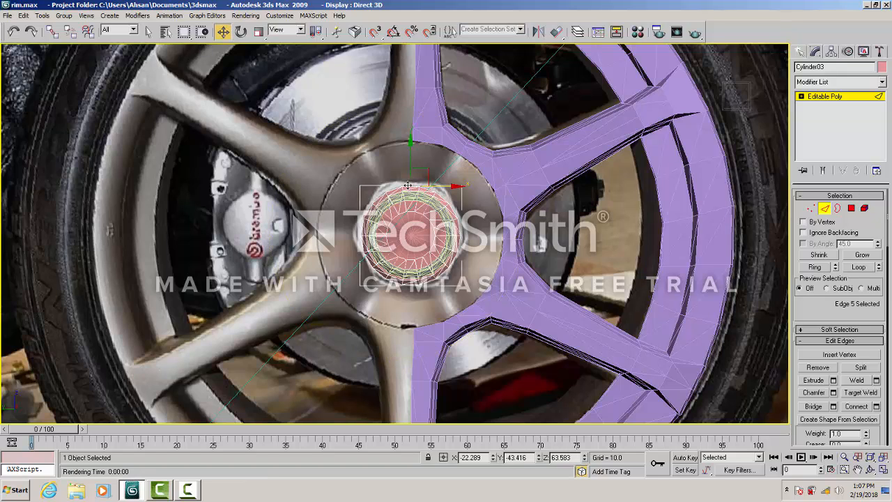
click(861, 267)
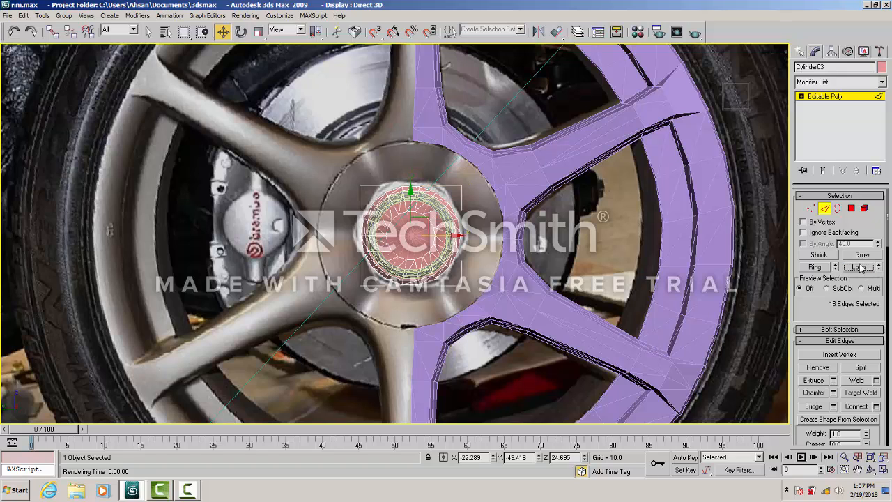
- Try to scale the selected outer loop up to about 107% toward the nut's outer edge, and undo it
click(258, 32)
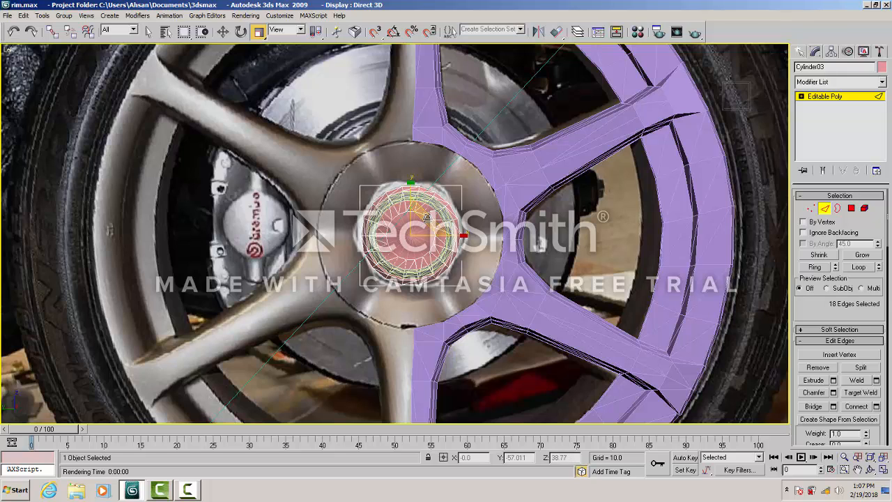
drag(427, 216, 429, 215)
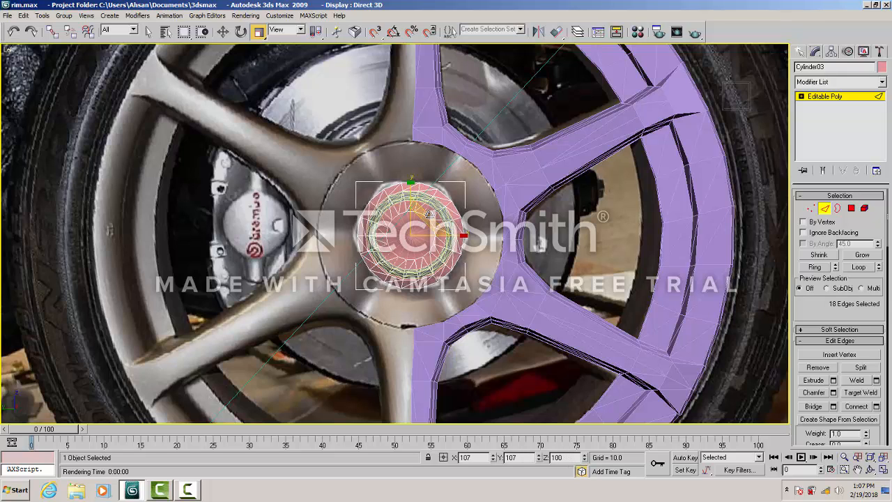
drag(430, 214, 430, 215)
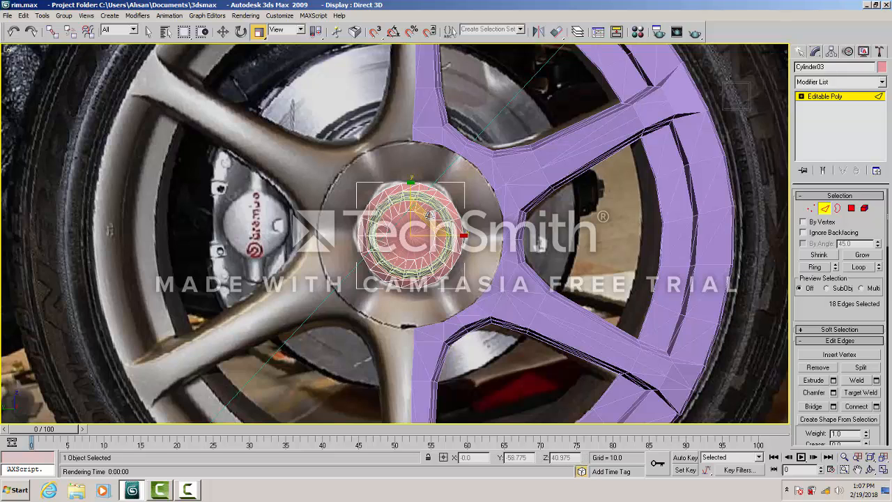
key(alt+w)
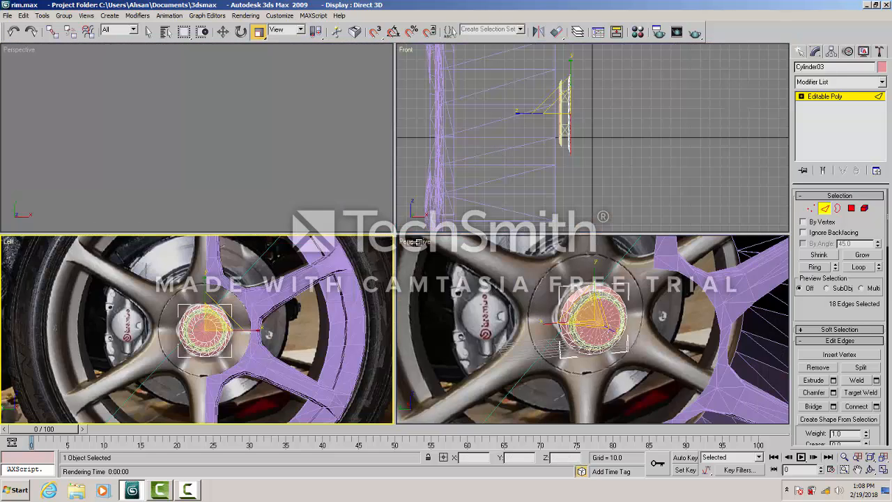
click(416, 242)
key(alt+w)
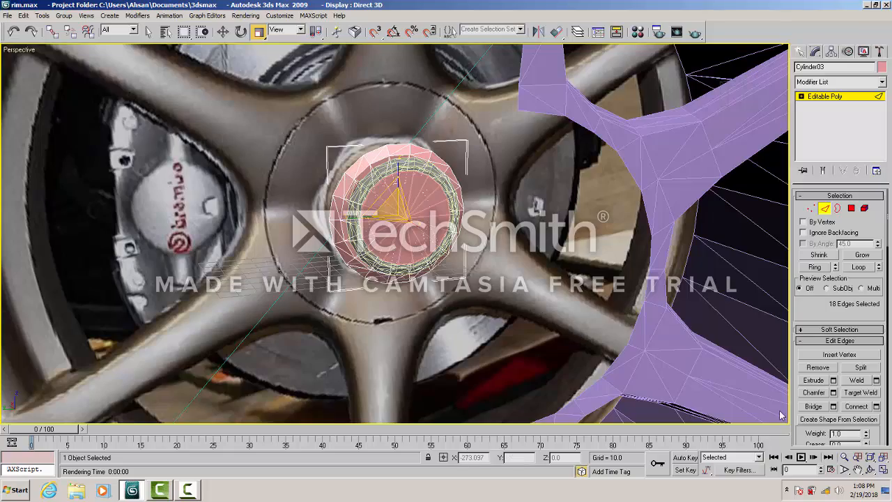
click(871, 470)
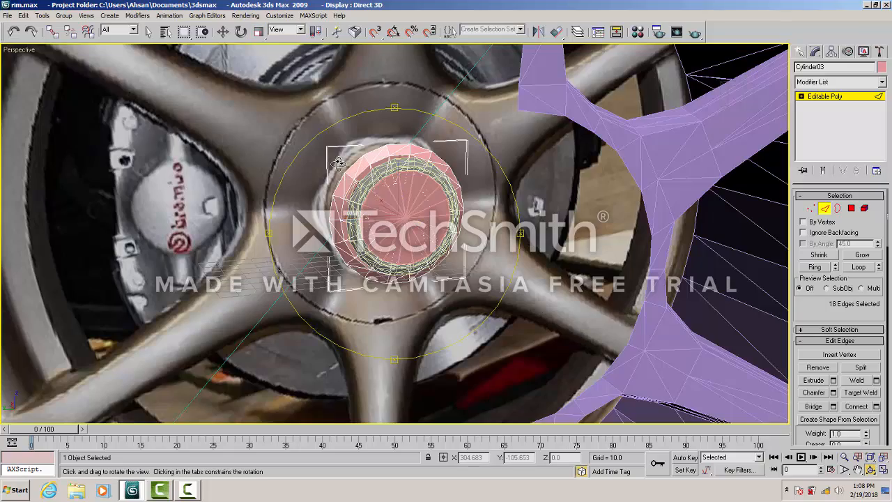
drag(338, 163, 359, 201)
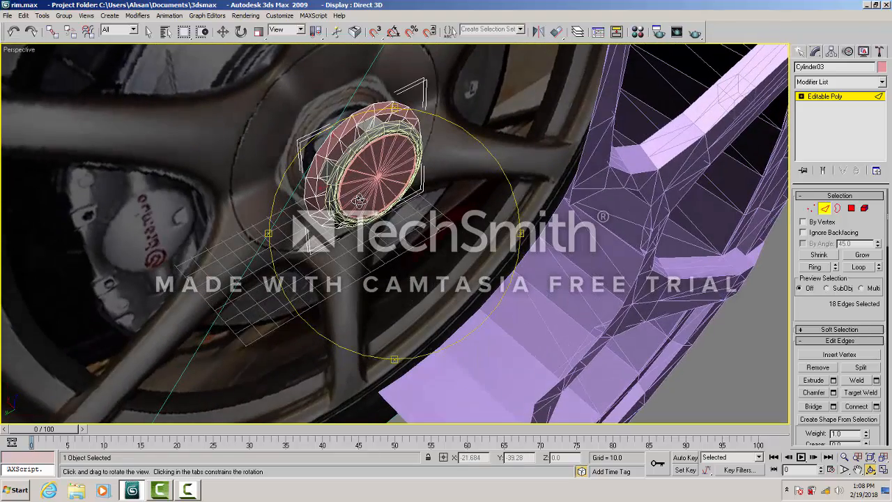
key(ctrl+z)
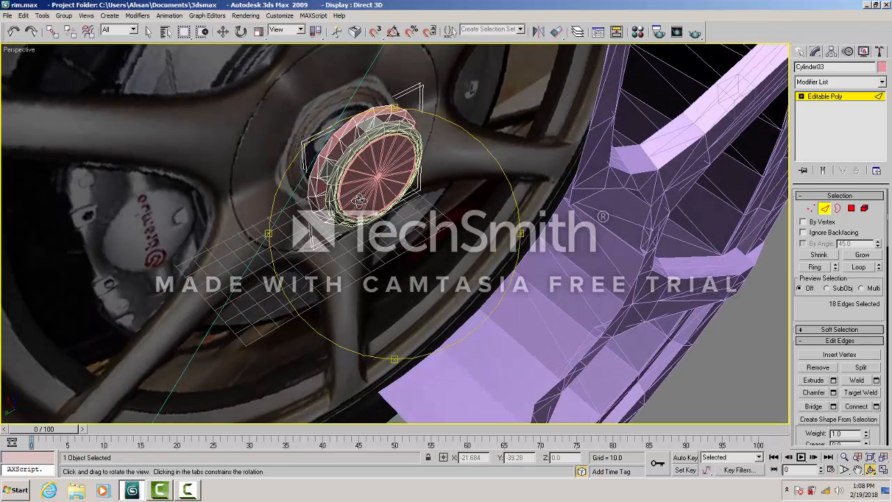
- Scale the selected outer edge loop uniformly to about 114% in the Perspective view
drag(359, 201, 360, 168)
click(258, 32)
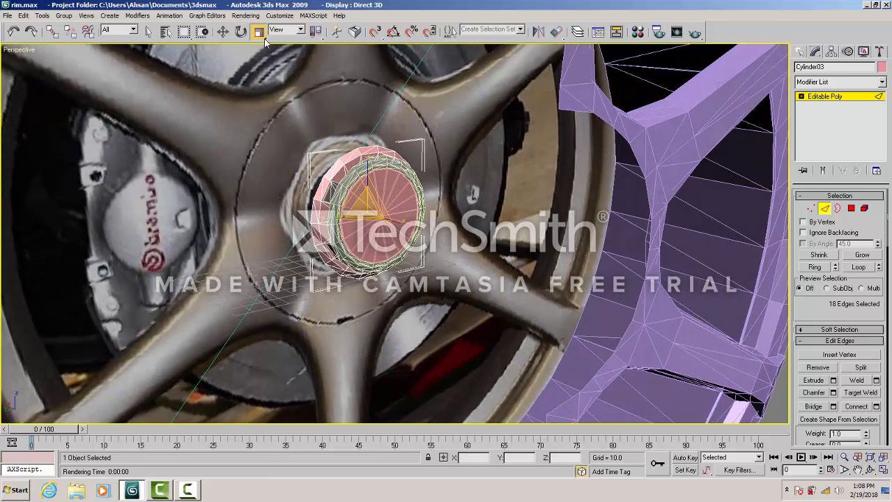
drag(367, 205, 373, 198)
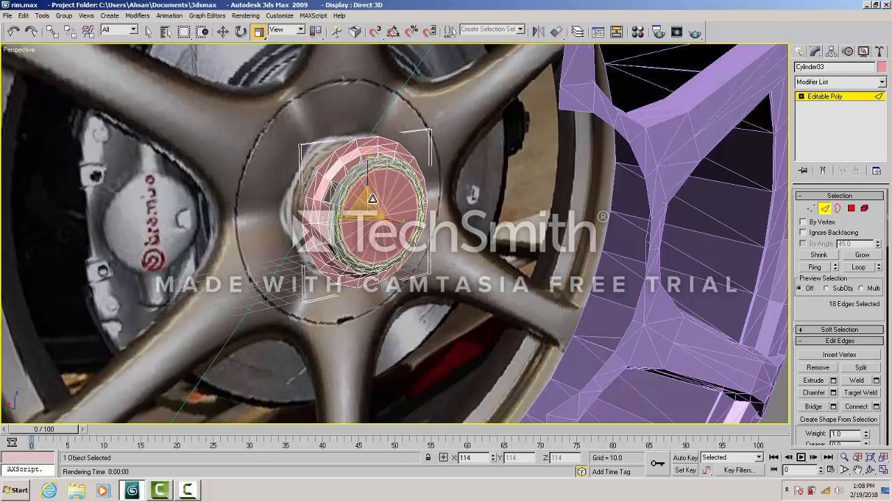
- Scale the selected outer edge loop uniformly down to about 95% in the Left view to match the nut's flats
scroll(372, 200, down, 2)
key(alt+w)
click(9, 240)
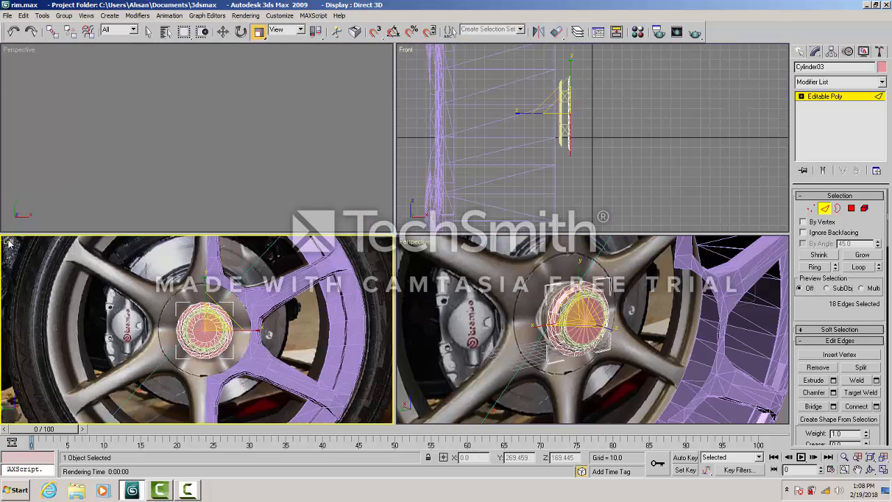
key(alt+w)
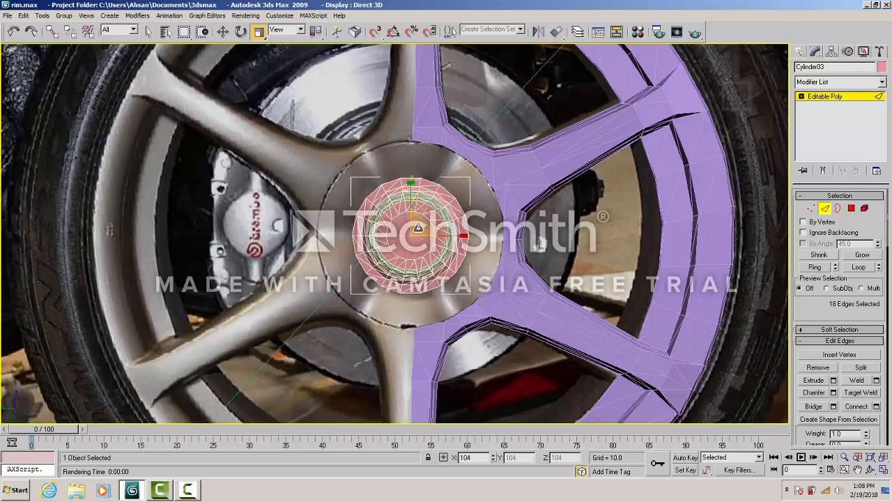
drag(416, 230, 418, 232)
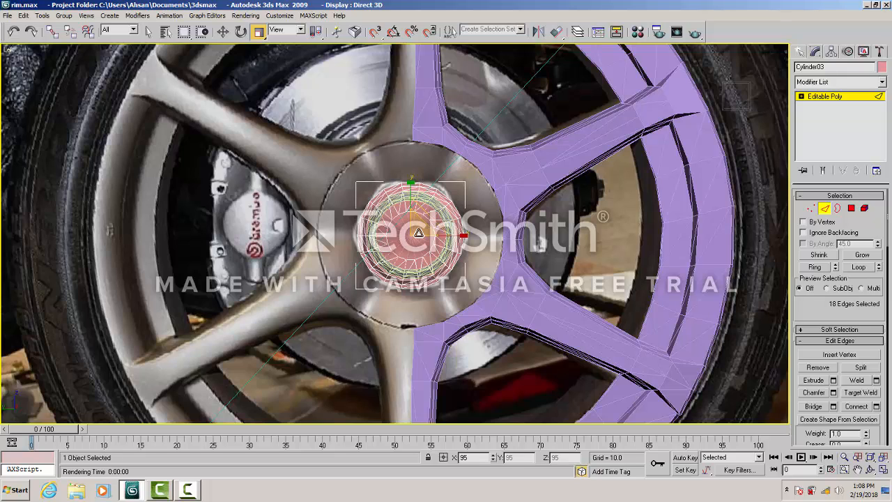
drag(418, 232, 418, 233)
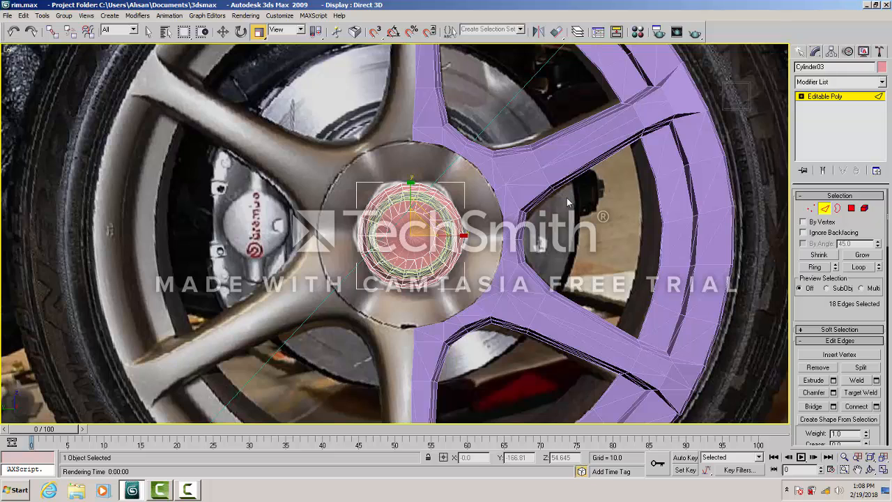
- Move the ring's leftmost and upper-left outer vertices outward onto the matching corners of the nut in the Left view
click(811, 209)
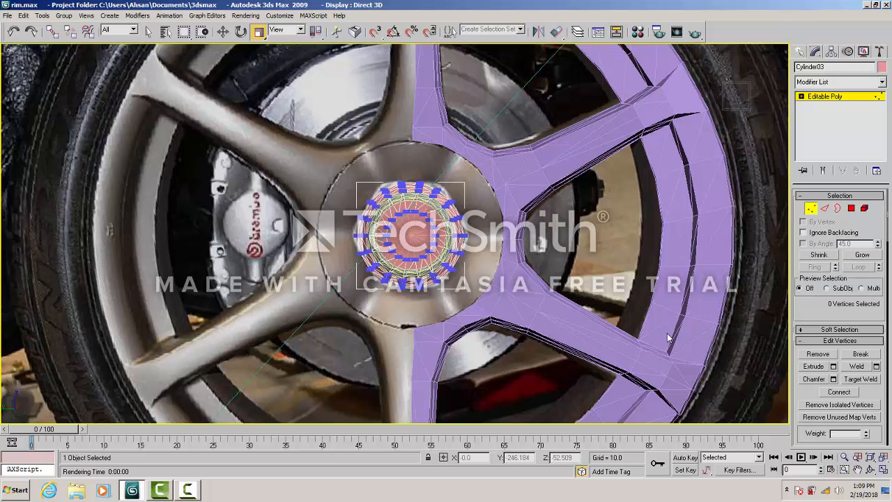
click(845, 456)
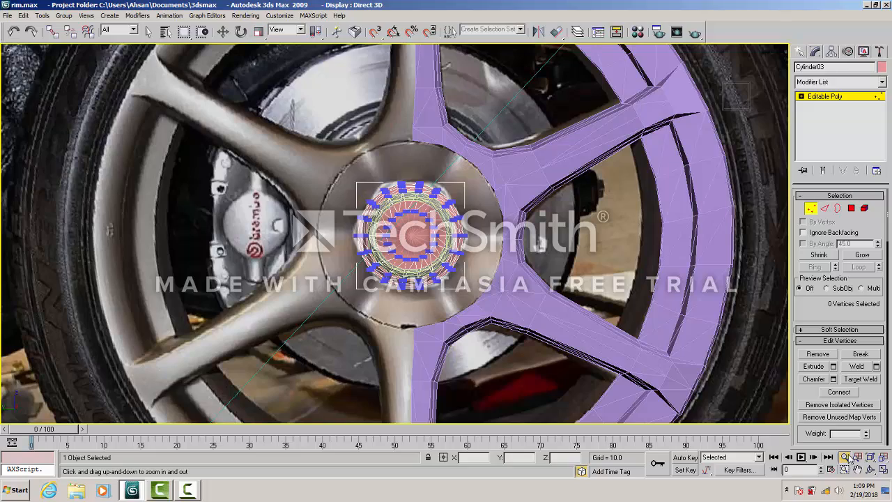
drag(329, 245, 276, 179)
click(223, 32)
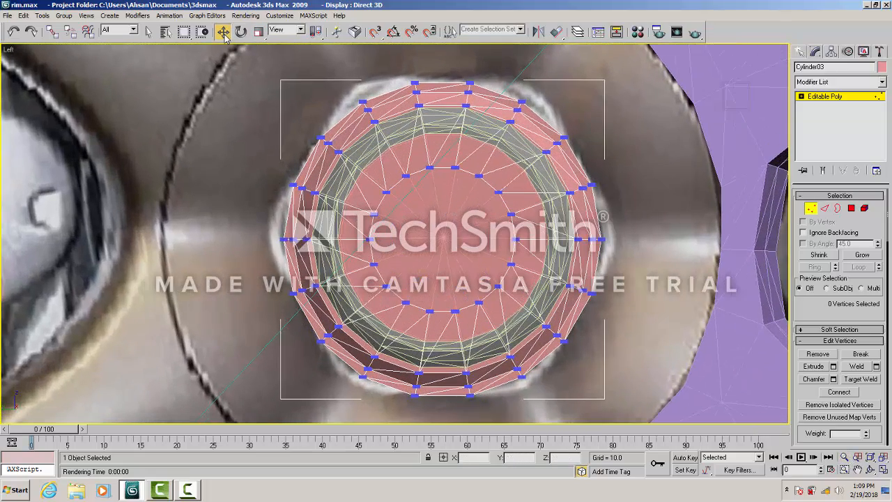
click(282, 238)
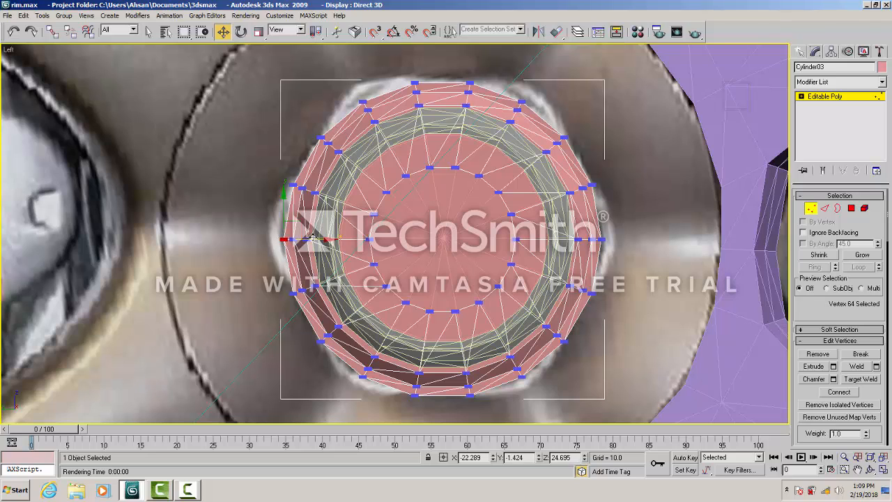
drag(312, 240, 295, 228)
click(318, 103)
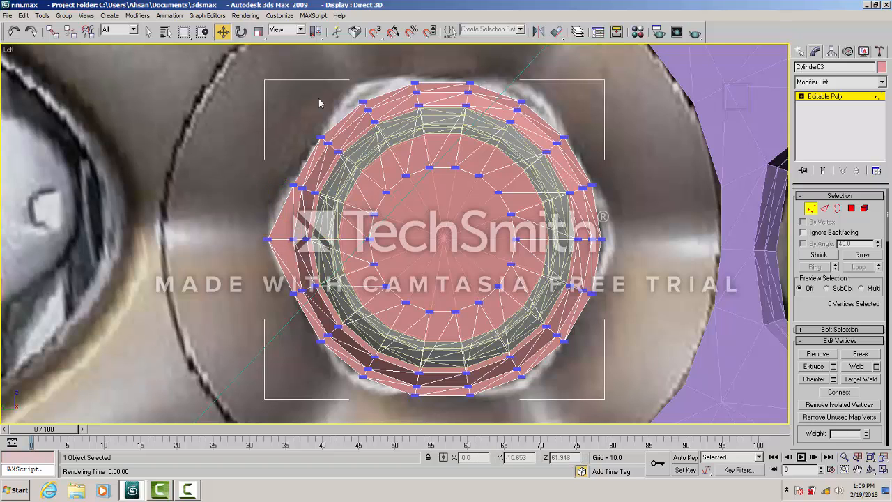
click(363, 102)
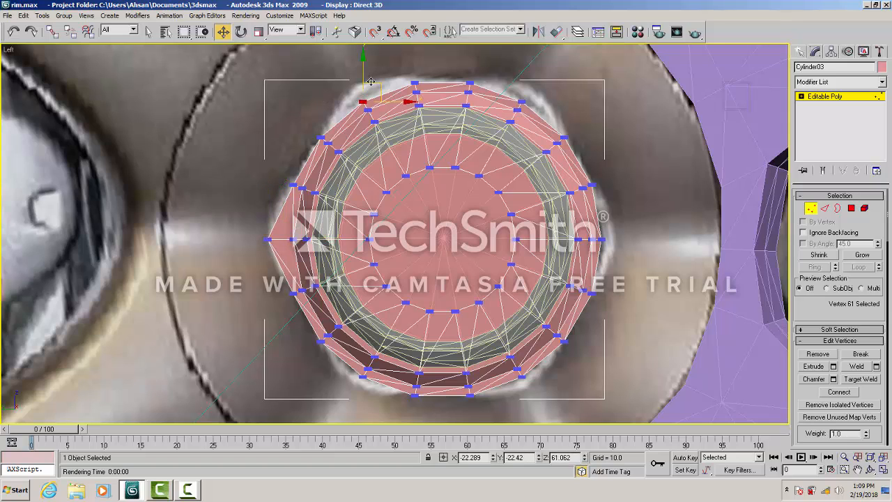
drag(370, 82, 363, 64)
click(452, 58)
- Move the upper-right and rightmost outer vertices outward onto the nut's corners in the reference photo
click(522, 103)
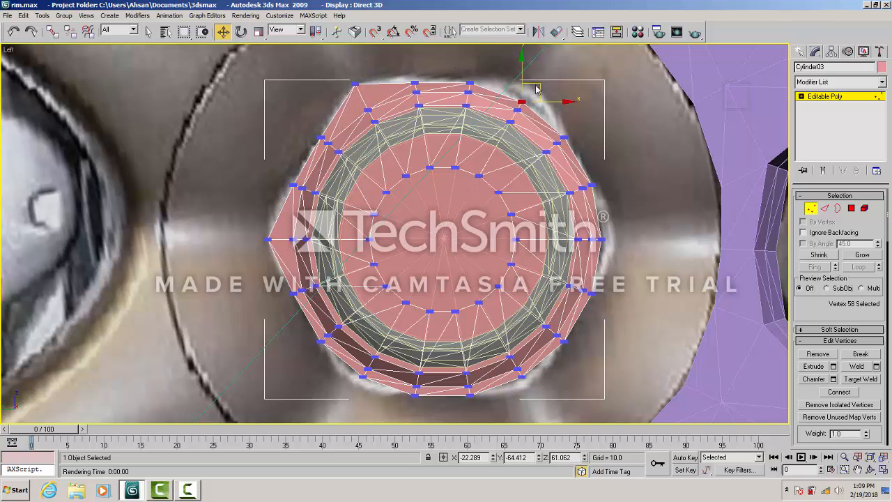
drag(539, 86, 549, 68)
click(548, 68)
click(602, 240)
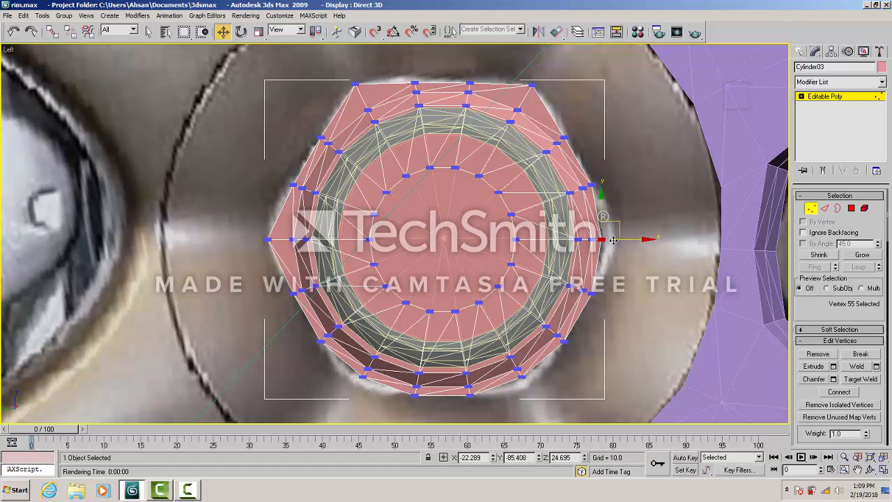
drag(630, 240, 644, 239)
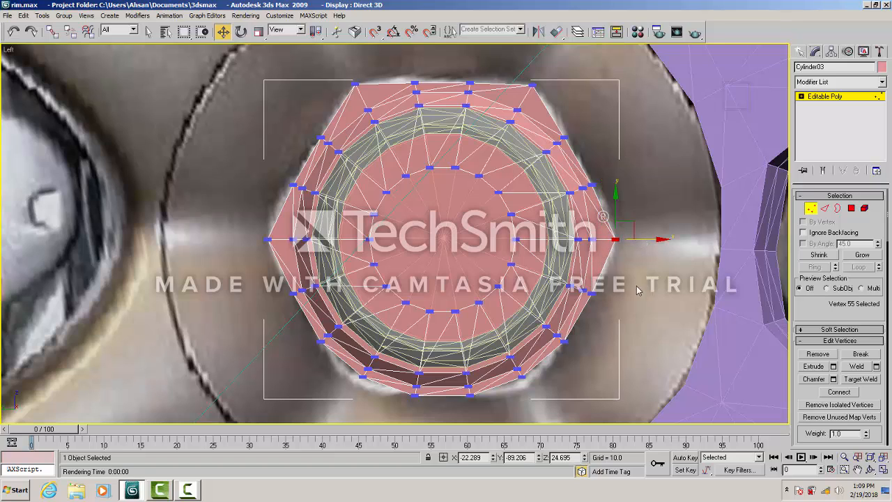
click(577, 341)
- Move the lower-right and lower-left outer vertices outward onto the nut's two lower corners
click(523, 376)
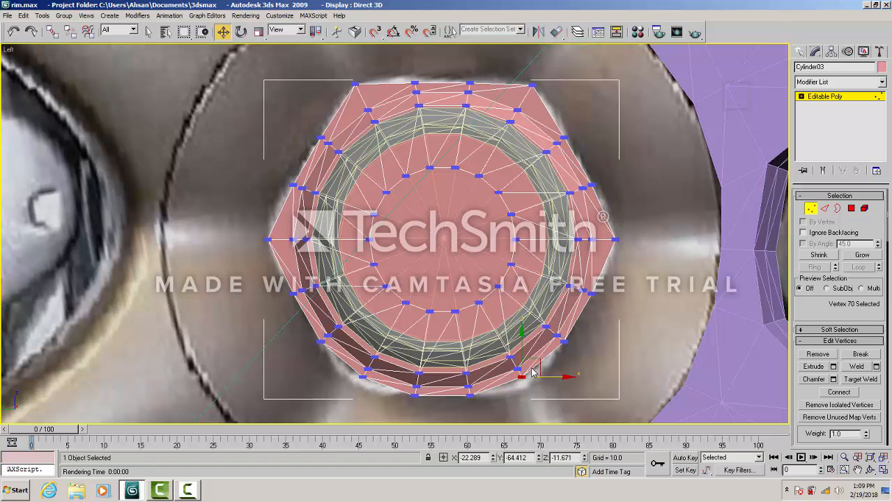
drag(532, 360, 538, 372)
click(580, 377)
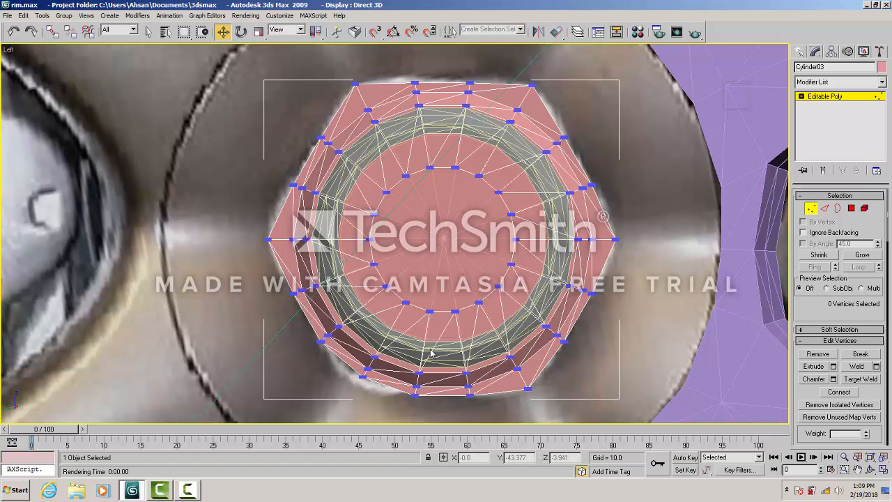
click(363, 377)
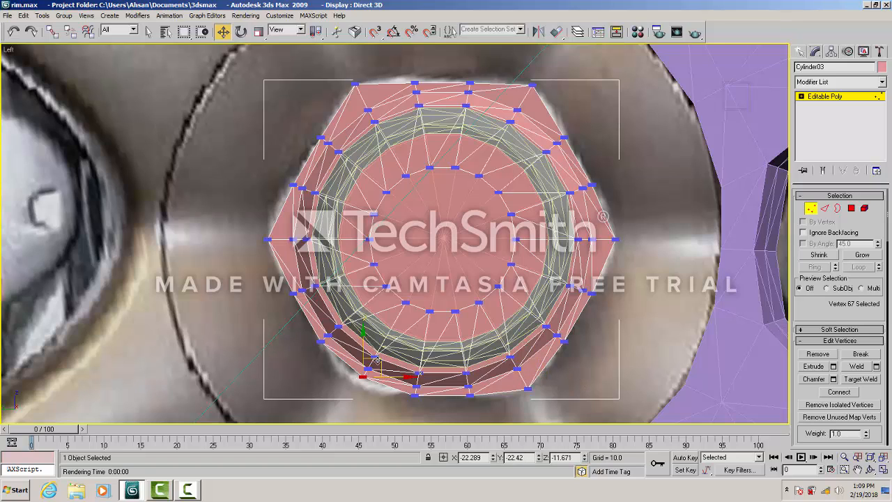
drag(377, 359, 354, 387)
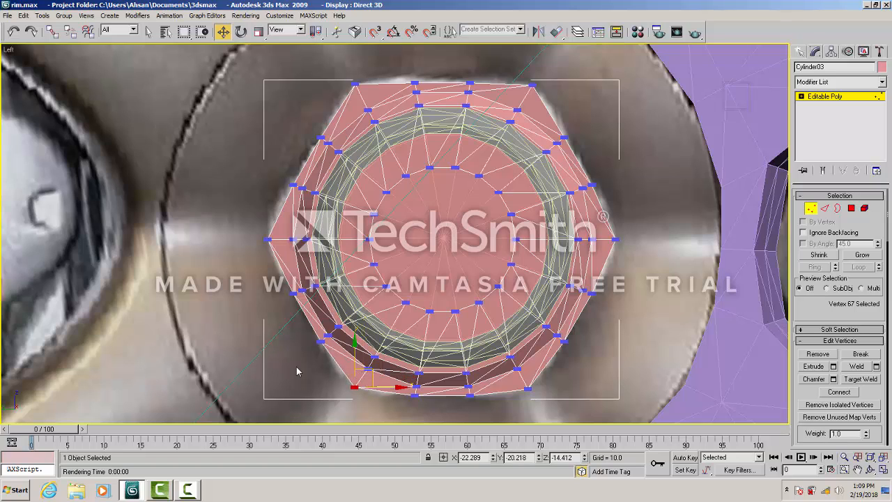
click(297, 371)
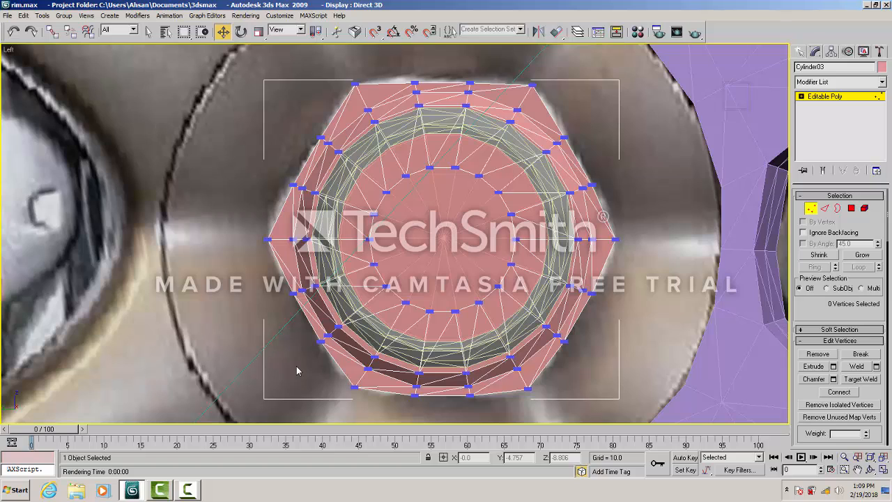
click(354, 386)
drag(366, 370, 358, 373)
click(654, 291)
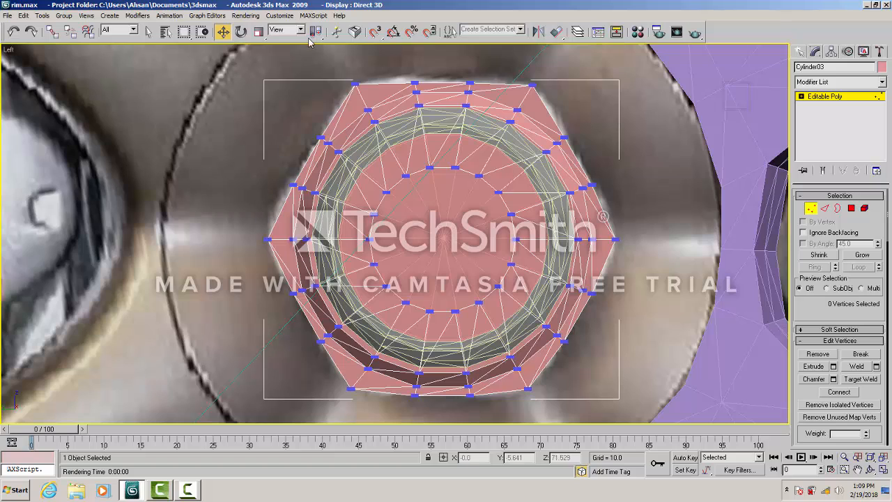
- Select the 12 outer vertices lying between the hexagon's corners, two on each flat side
click(321, 136)
ctrl+click(293, 184)
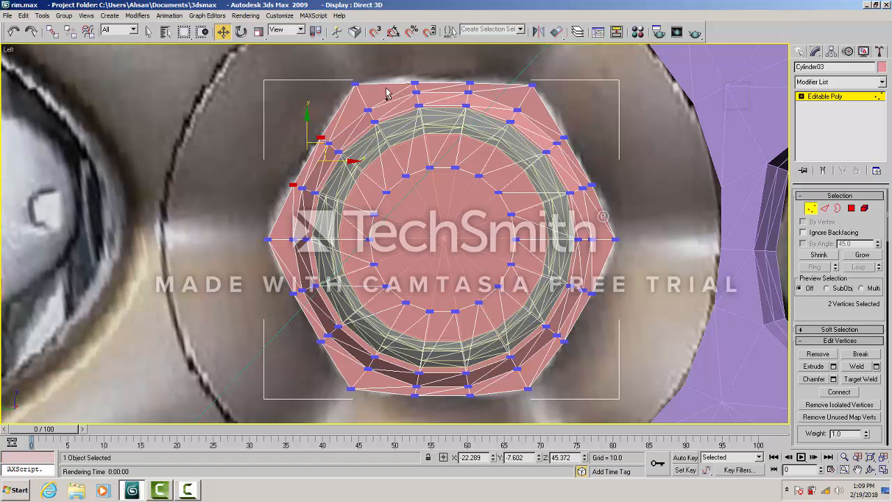
ctrl+click(414, 82)
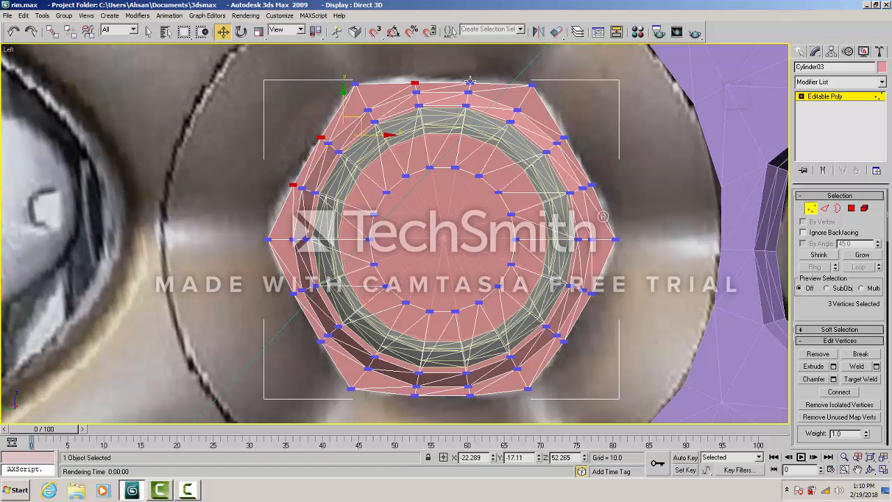
ctrl+click(469, 82)
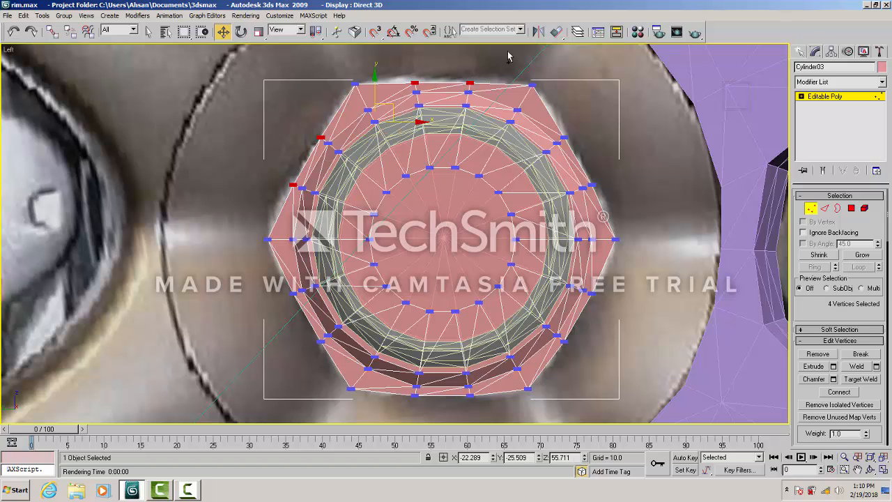
ctrl+click(564, 138)
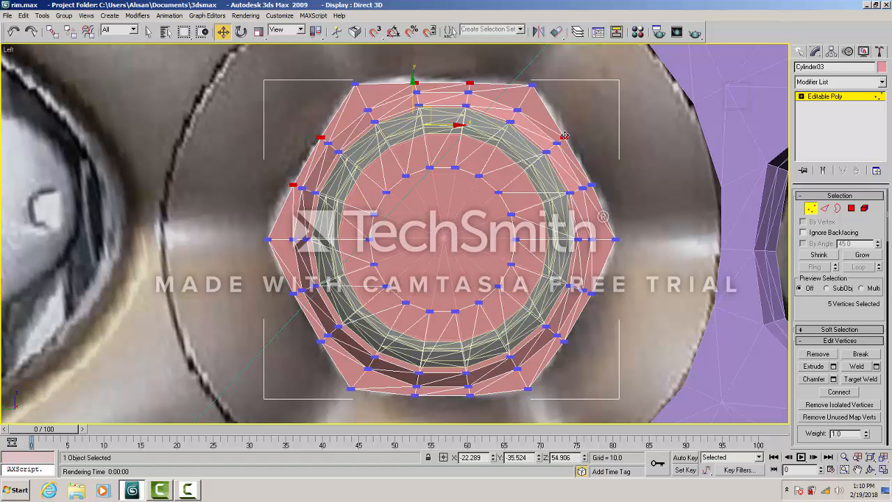
ctrl+click(591, 184)
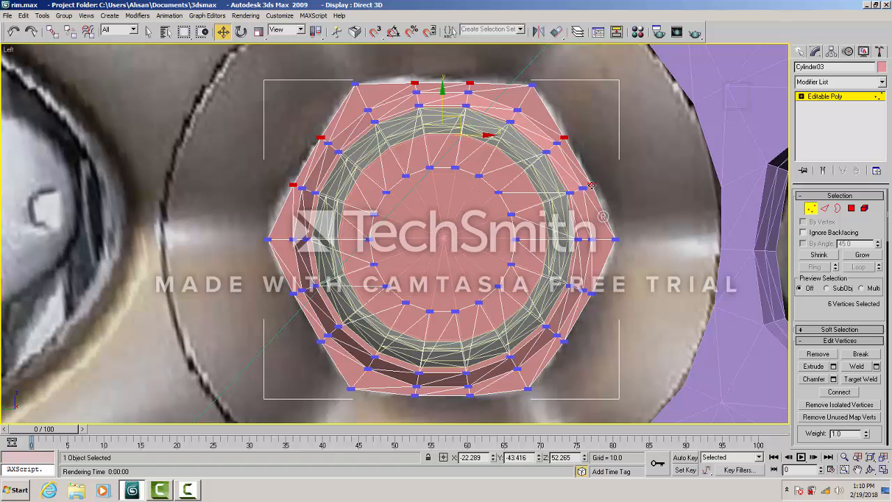
ctrl+click(591, 294)
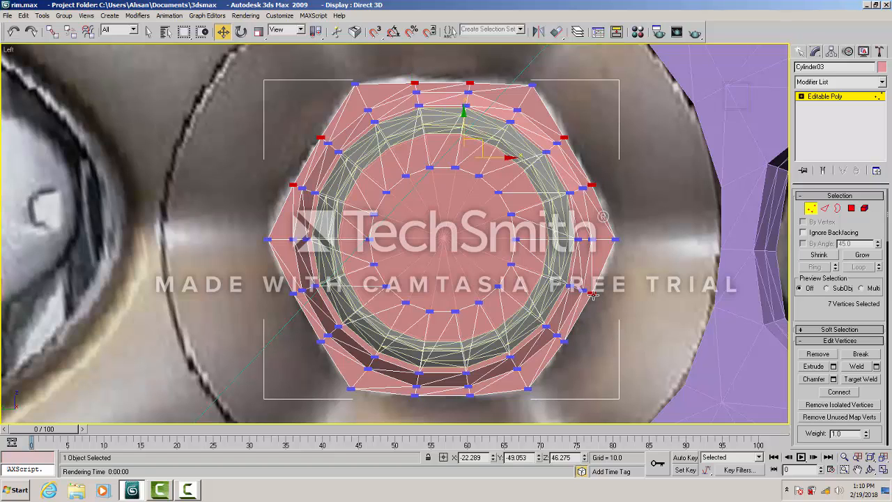
ctrl+click(564, 341)
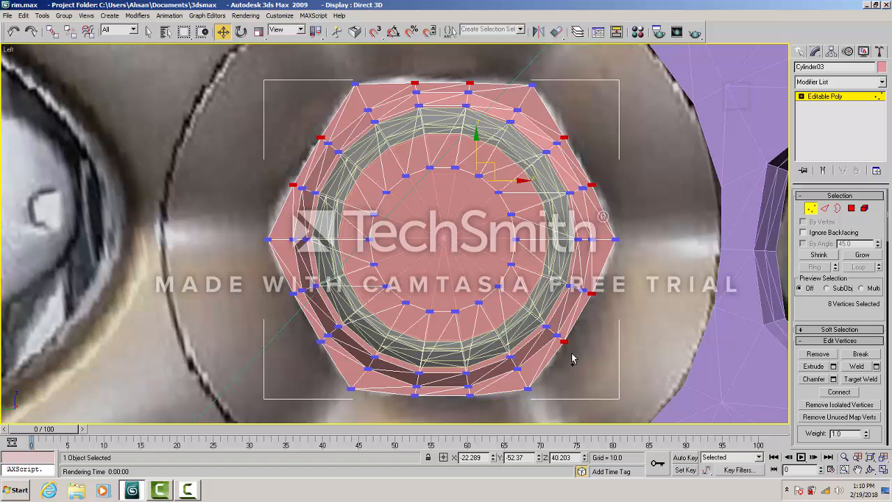
ctrl+click(469, 395)
ctrl+click(415, 395)
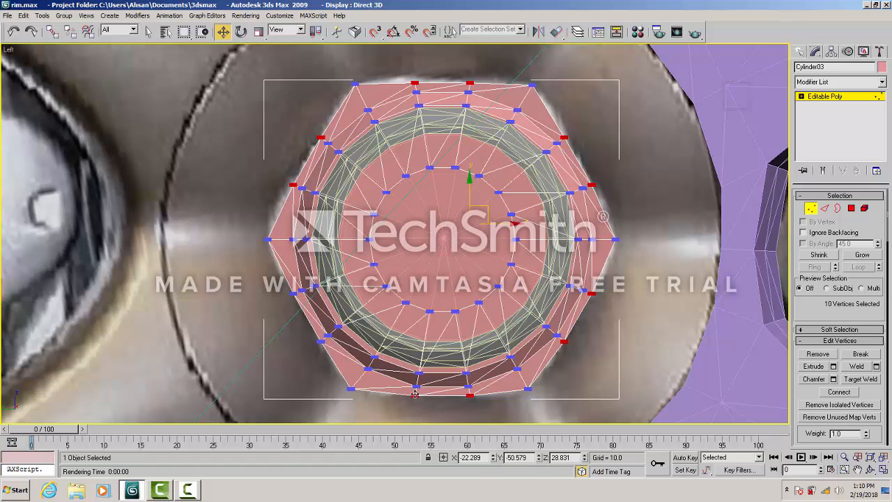
ctrl+click(320, 340)
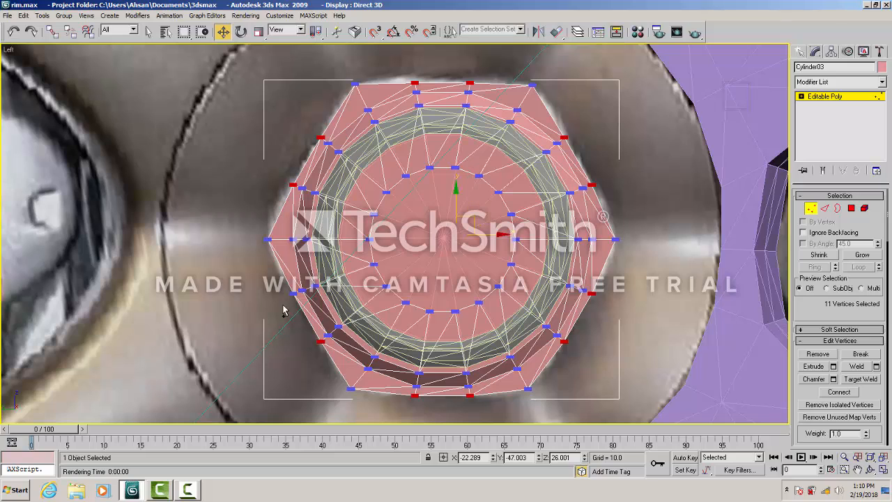
ctrl+click(293, 291)
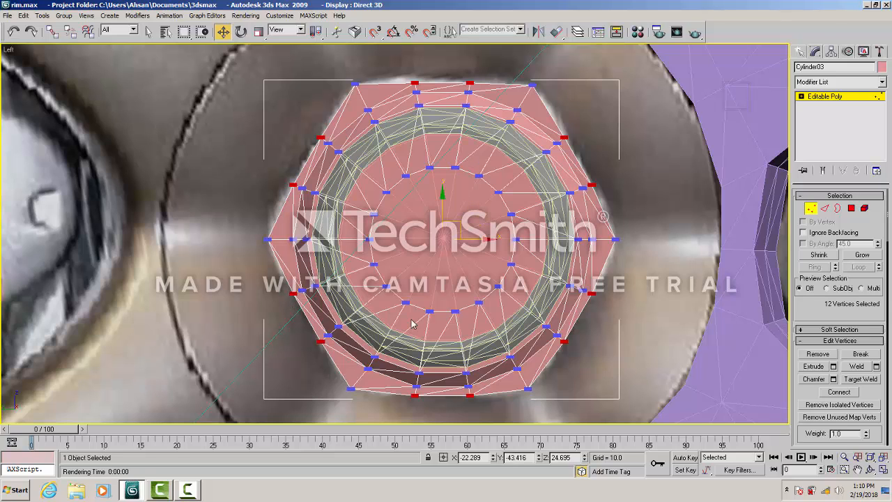
- Move the 12 selected side vertices along X to about -23.98 in the Perspective view
key(alt+w)
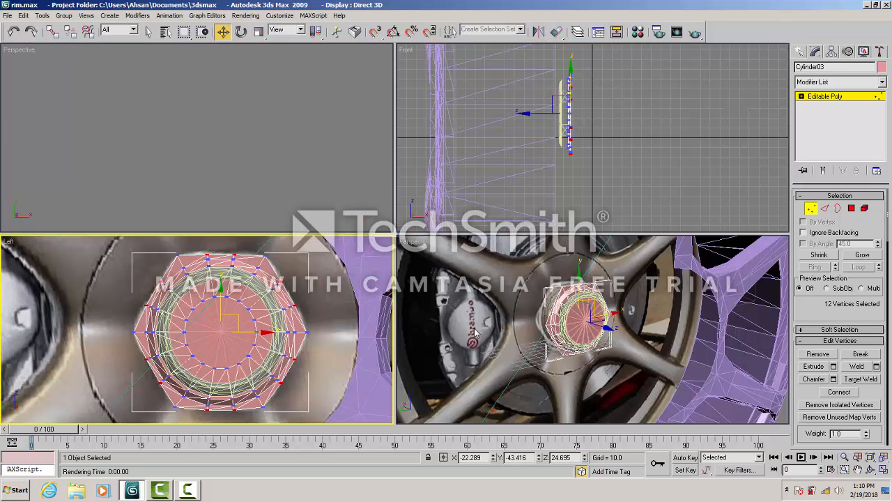
right_click(408, 244)
key(alt+w)
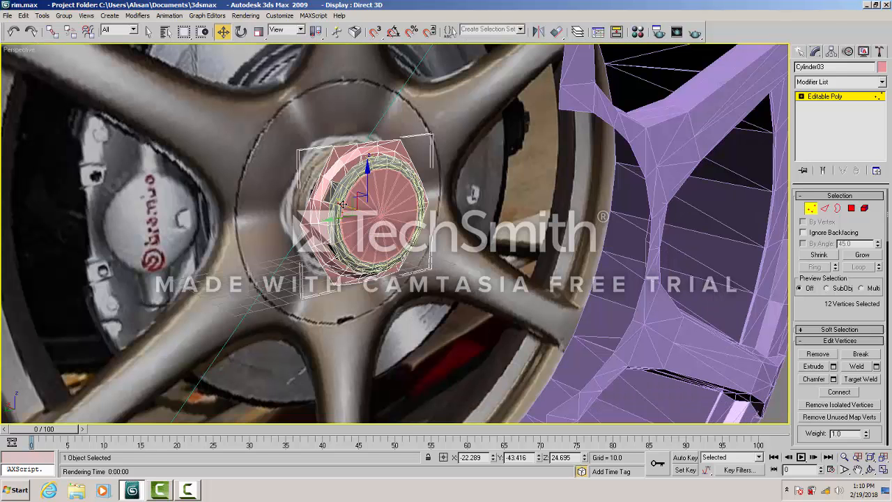
drag(342, 204, 344, 204)
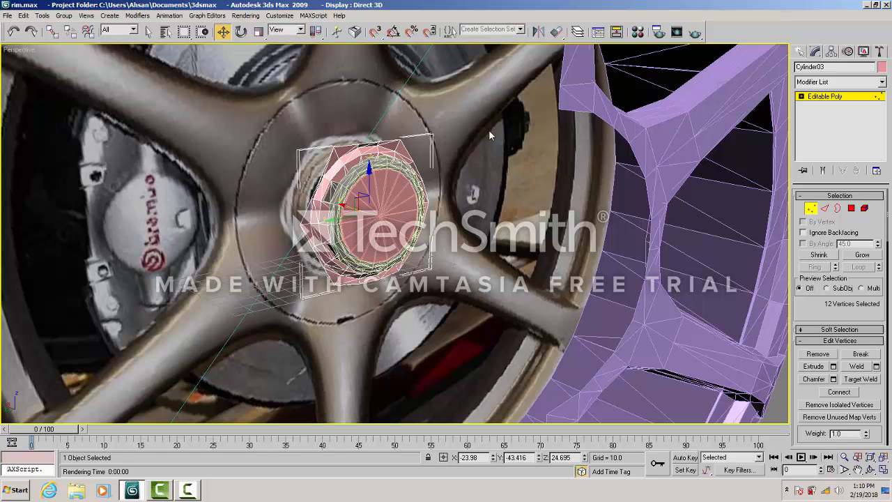
- In the Left view, select the nut's 18-edge outer loop and extend new faces outward from it by scaling to 158% in X and Y
key(alt+w)
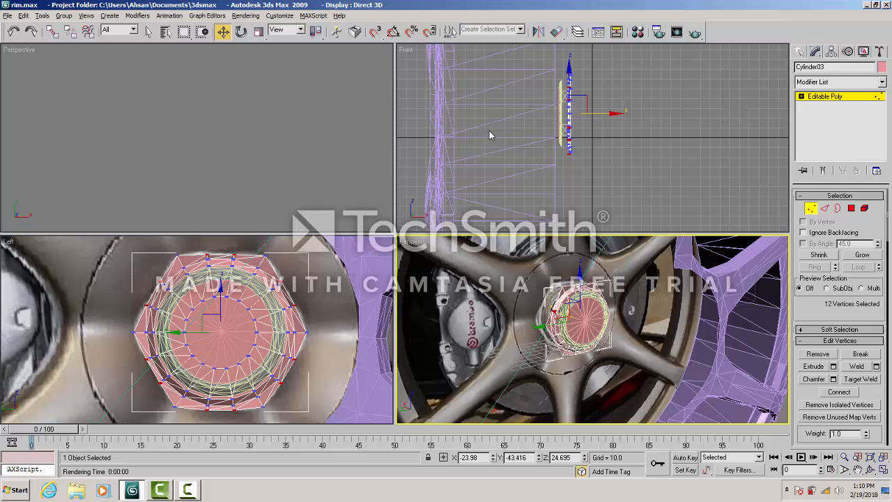
click(10, 242)
key(alt+w)
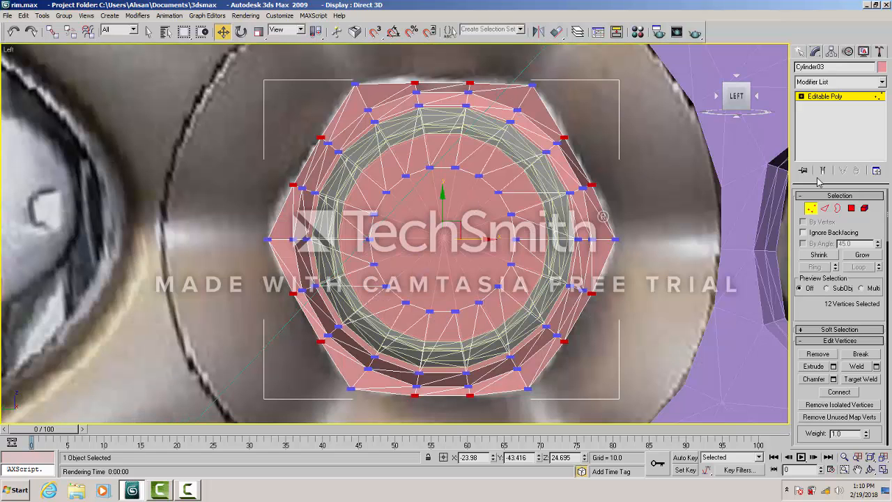
click(825, 208)
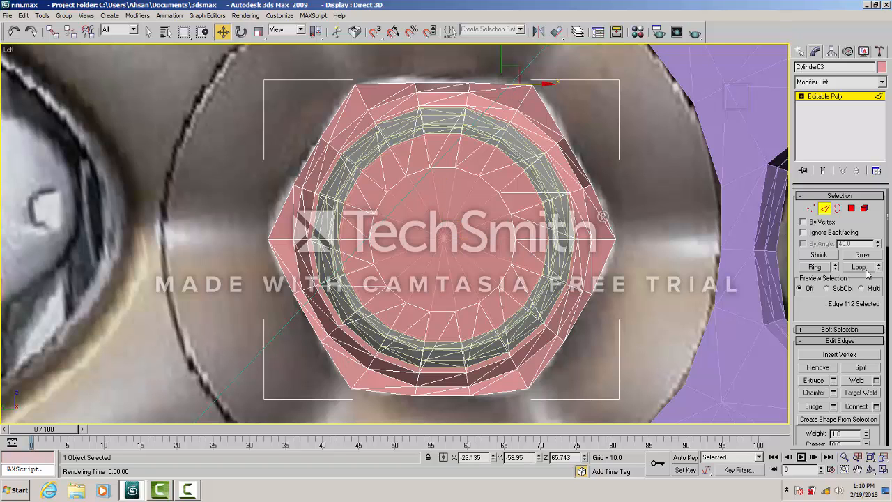
click(844, 457)
drag(443, 216, 438, 265)
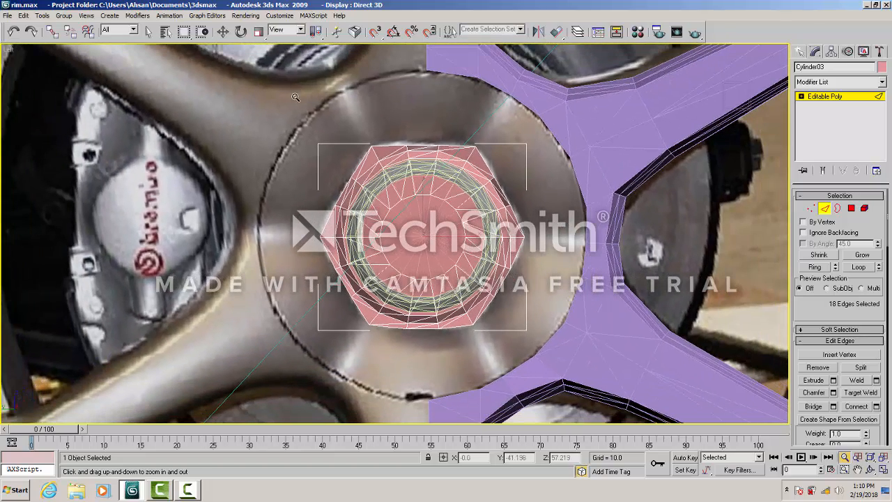
click(257, 33)
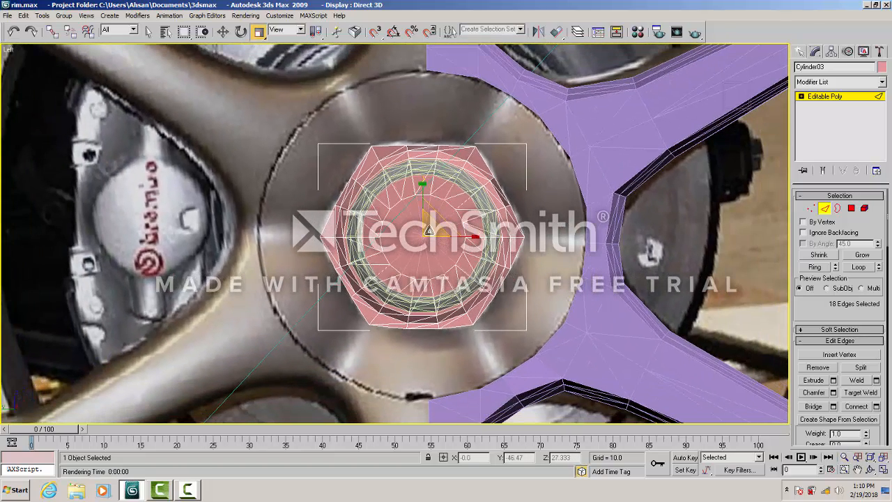
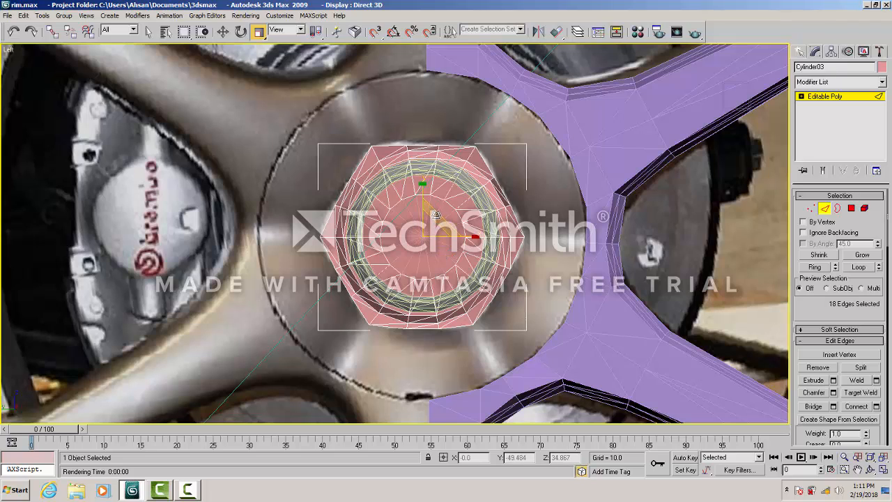
drag(435, 214, 441, 172)
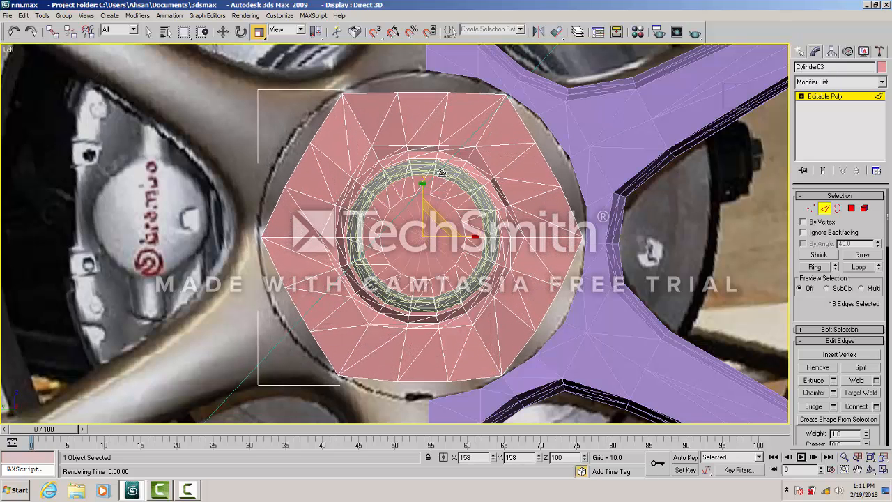
key(alt+w)
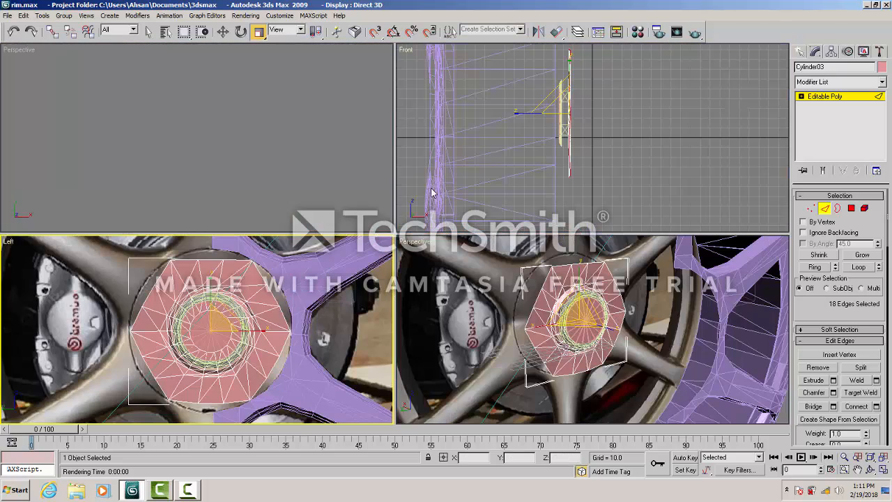
click(416, 239)
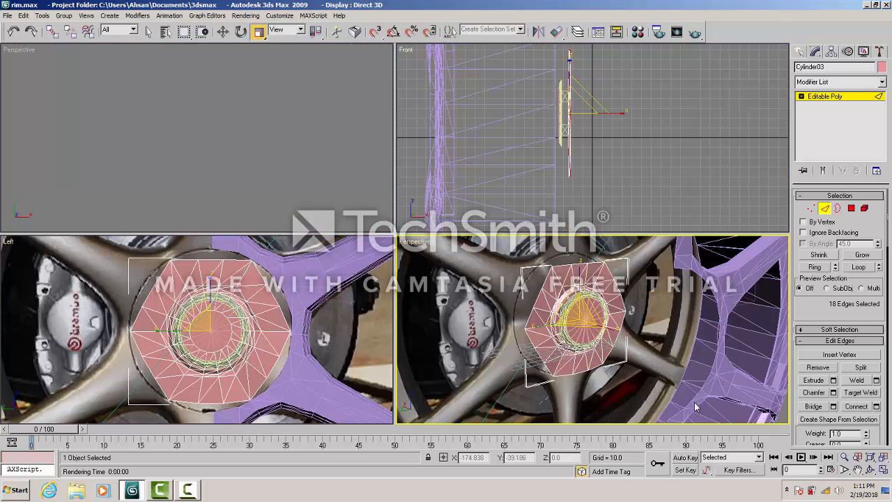
click(871, 470)
mouse_move(578, 324)
mouse_down()
mouse_move(598, 298)
mouse_move(623, 320)
mouse_move(593, 369)
mouse_move(568, 372)
mouse_move(579, 332)
mouse_up()
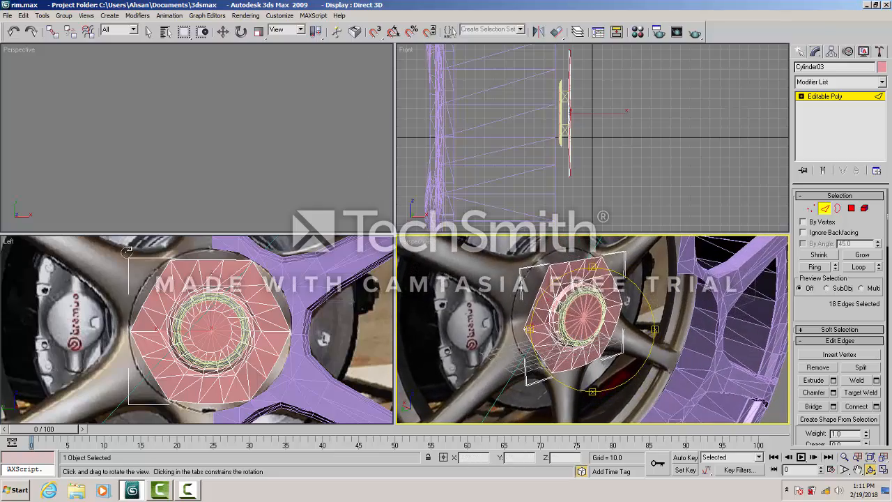
click(13, 244)
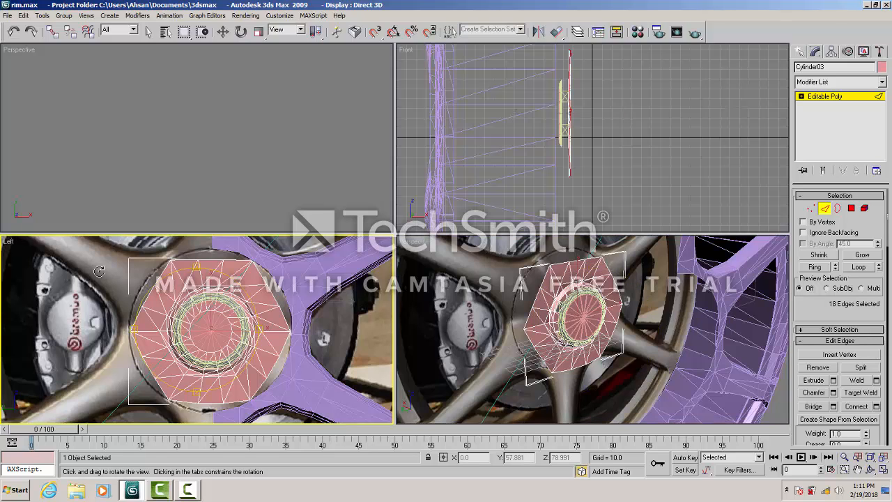
key(alt+w)
- Move the two intermediate vertices on the new outer edge's upper flat side outward onto the hub's circular outline
click(222, 32)
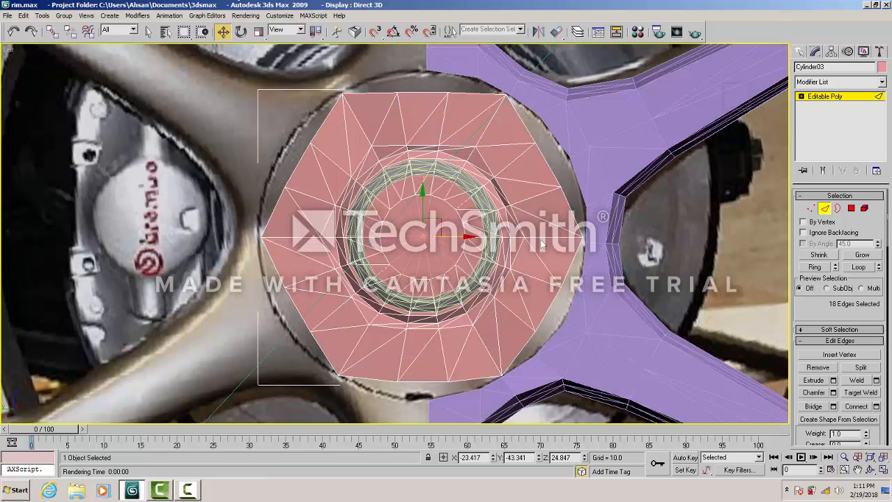
click(811, 208)
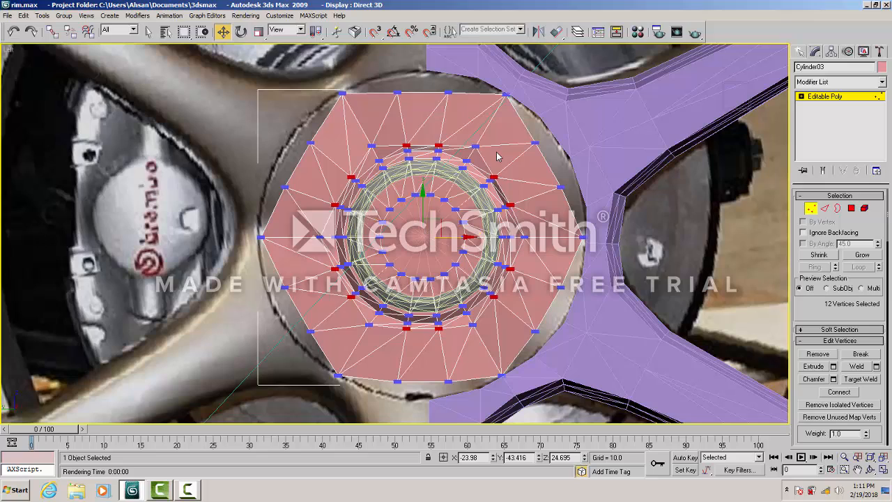
click(397, 92)
drag(397, 62, 397, 41)
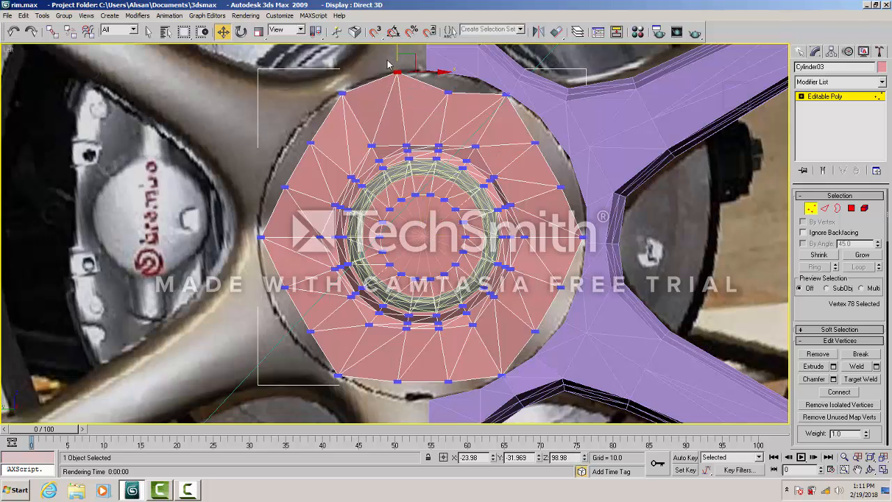
click(448, 101)
click(448, 92)
drag(448, 67, 448, 50)
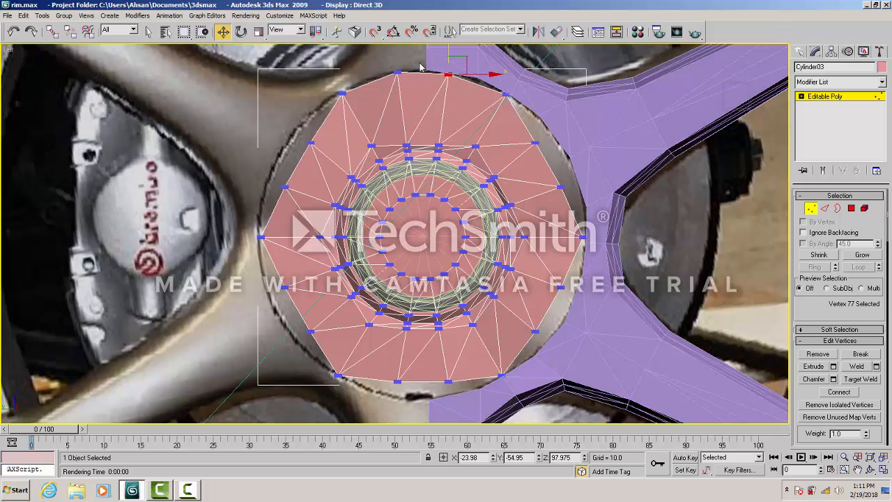
- Move the two upper-right side vertices and the rightmost corner vertex outward onto the hub's circular outline
click(484, 94)
click(534, 143)
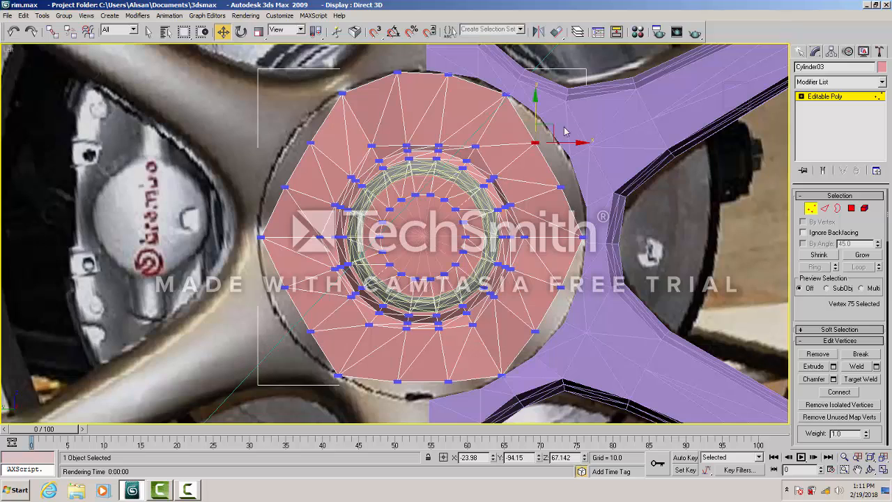
drag(552, 127, 567, 115)
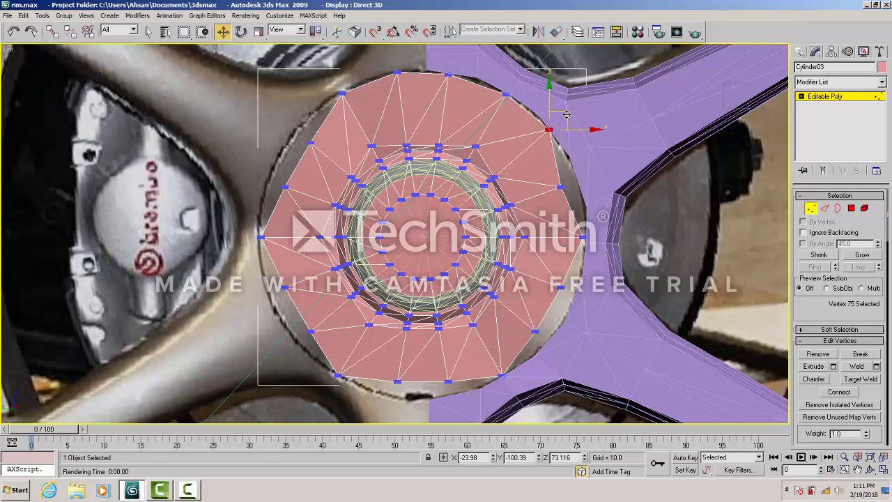
click(567, 115)
click(561, 189)
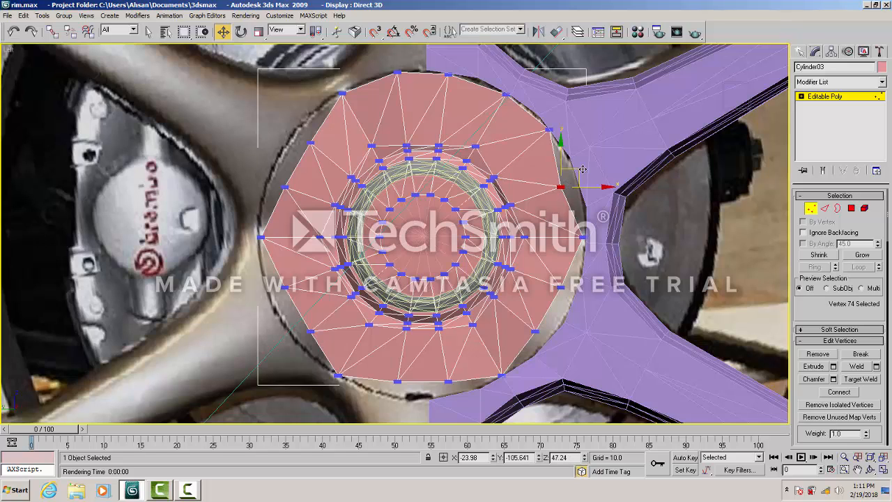
drag(582, 170, 597, 159)
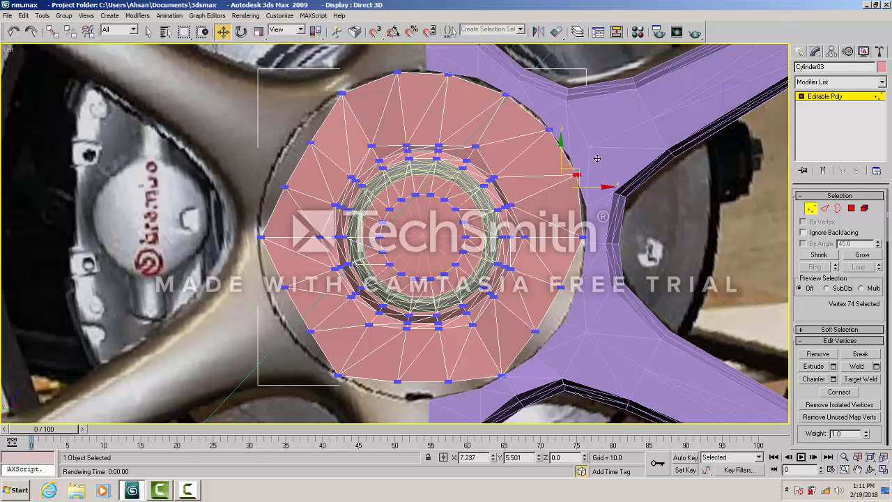
click(582, 237)
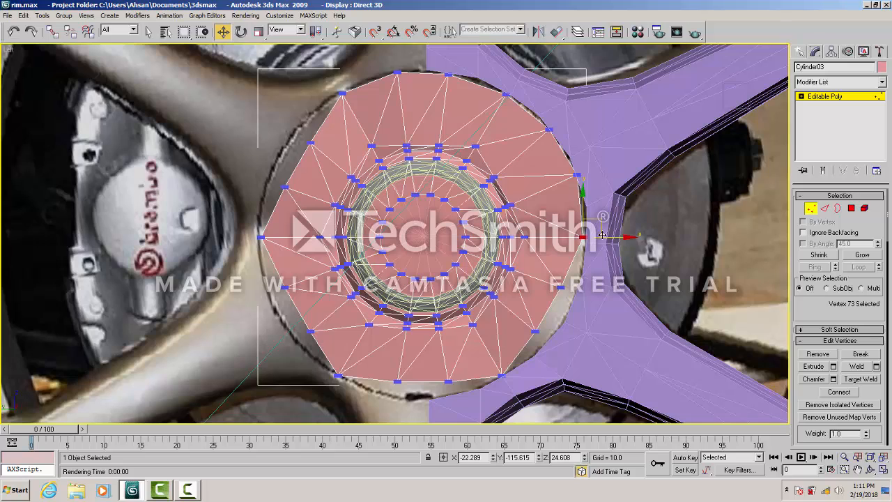
drag(601, 235, 607, 235)
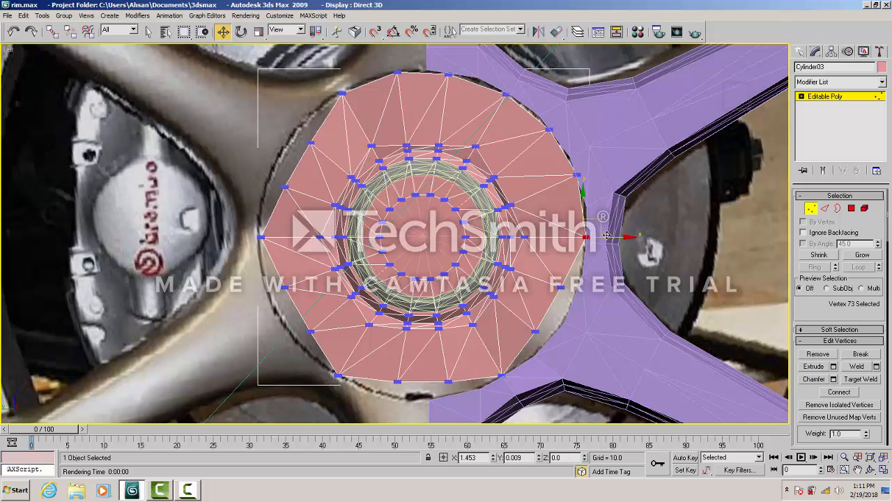
- Move the two vertices on the lower-right flat side outward onto the hub circle in the reference photo
click(578, 293)
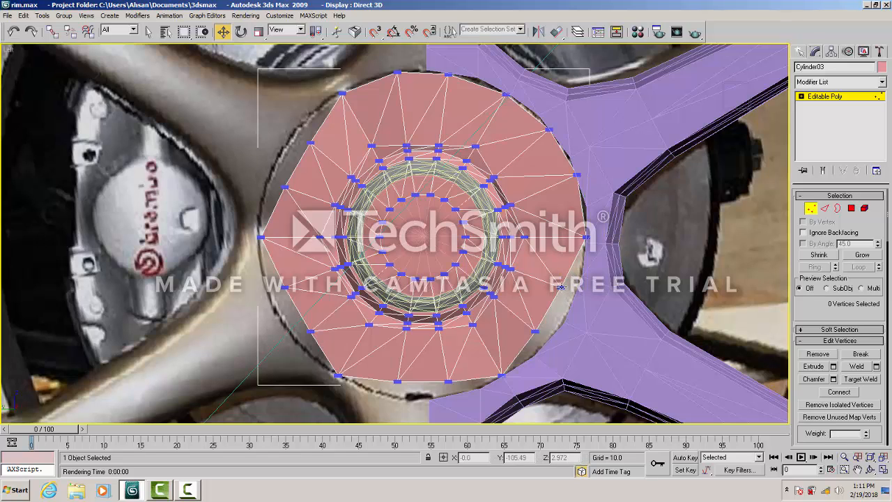
click(561, 287)
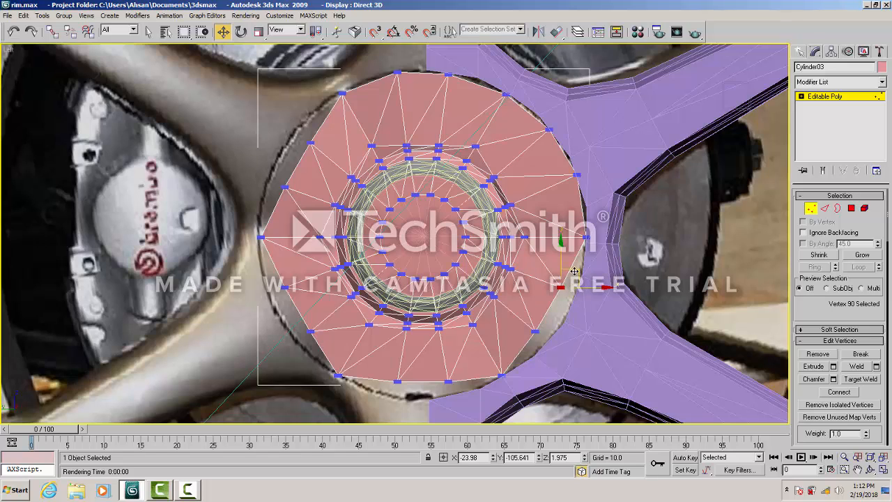
drag(570, 278, 595, 252)
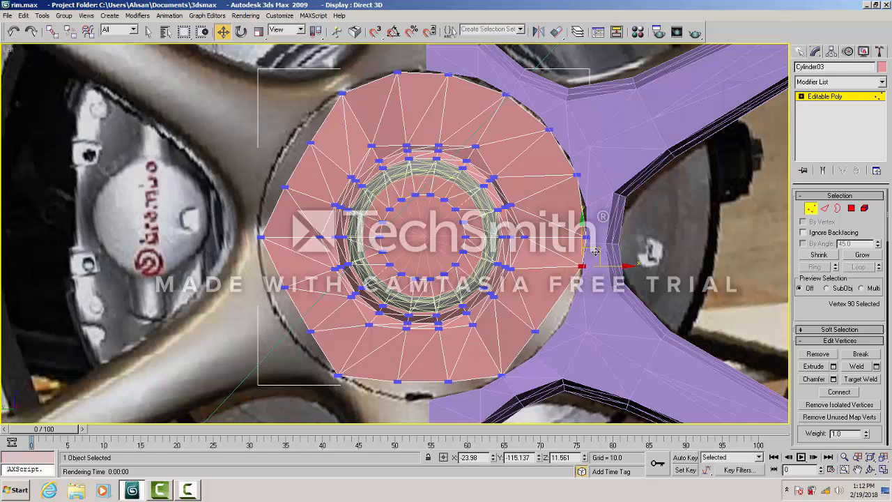
key(ctrl+z)
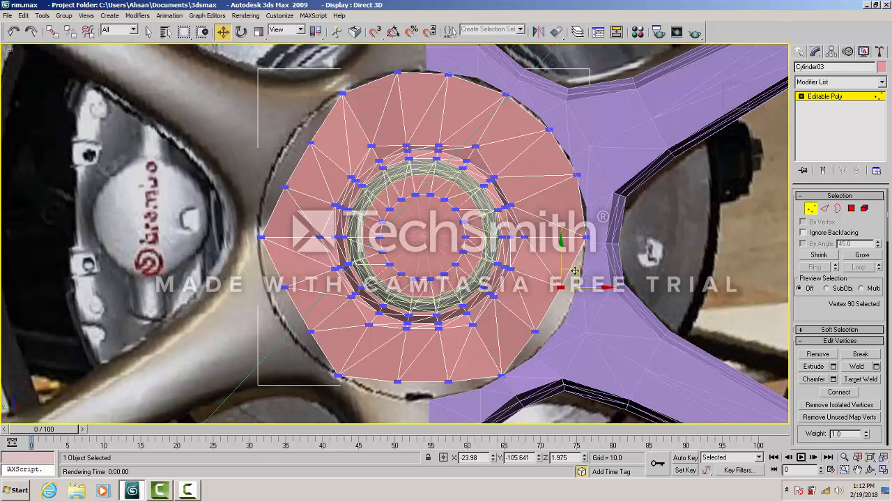
drag(575, 270, 589, 278)
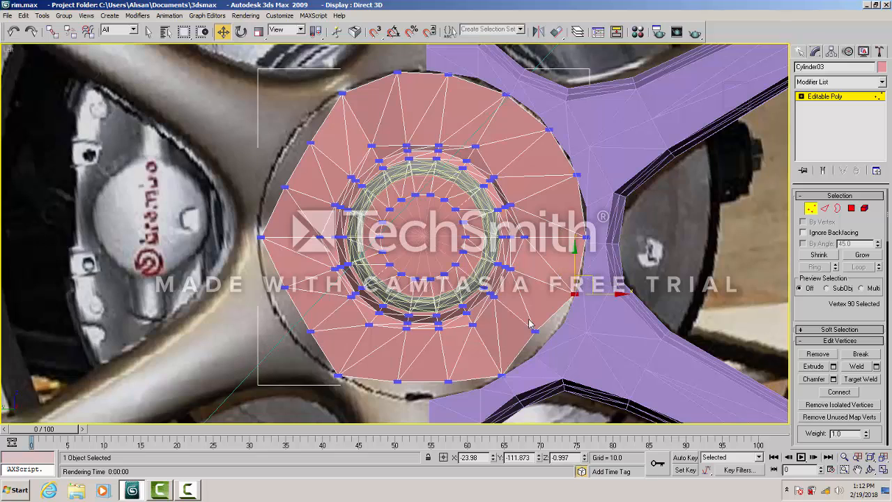
click(535, 331)
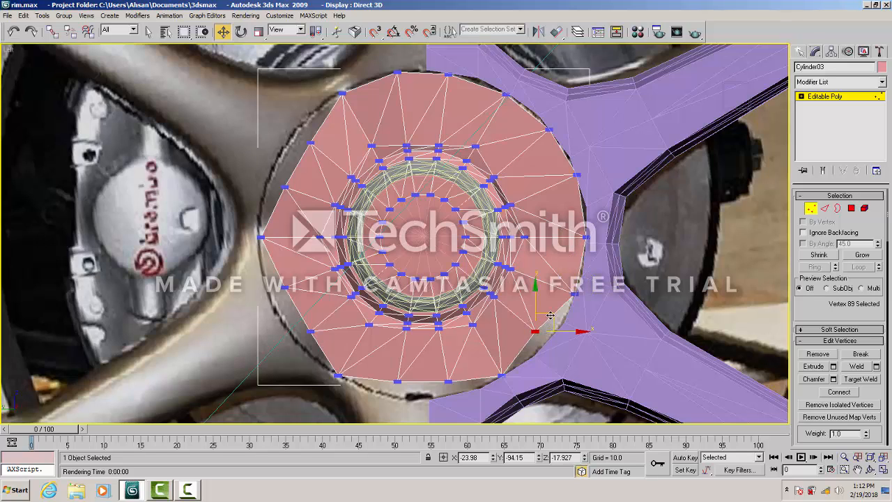
drag(551, 315, 562, 326)
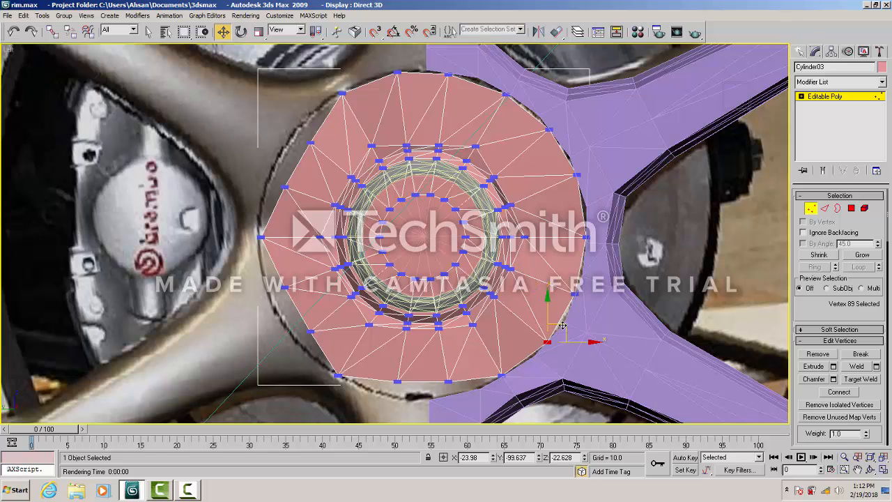
- Move the two intermediate vertices on the bottom flat side down onto the hub circle
click(449, 377)
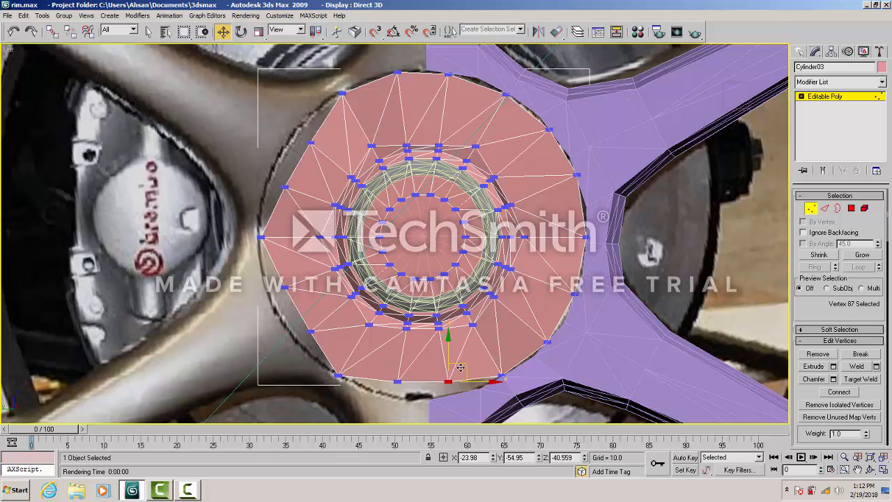
drag(460, 367, 464, 377)
click(398, 382)
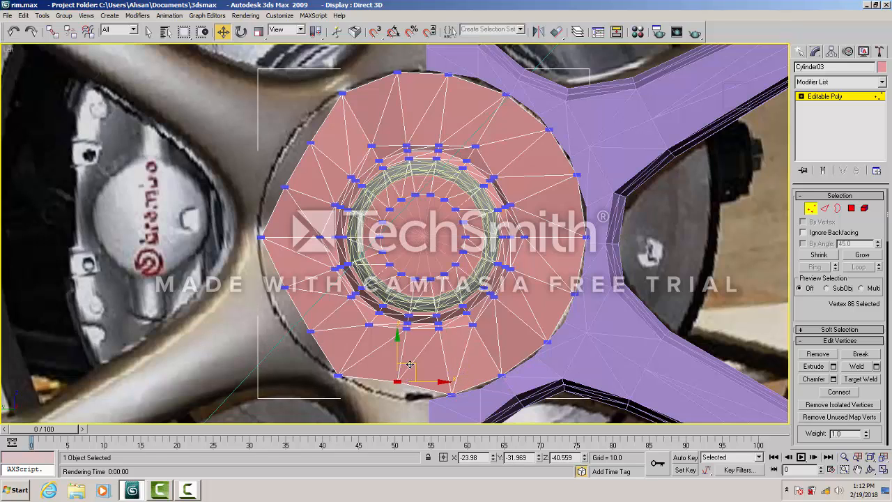
drag(410, 365, 402, 379)
- Move the two lower-left side vertices and the leftmost corner vertex outward onto the hub circle
click(313, 335)
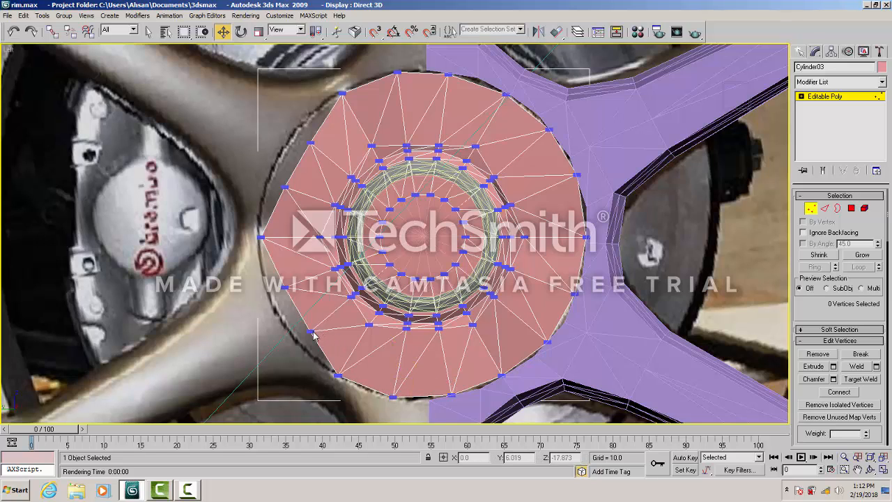
click(312, 331)
drag(325, 311, 314, 324)
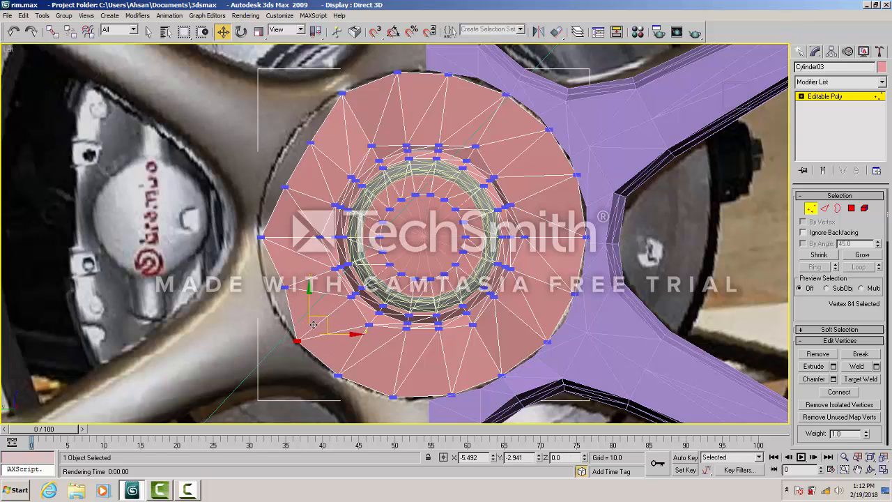
click(284, 287)
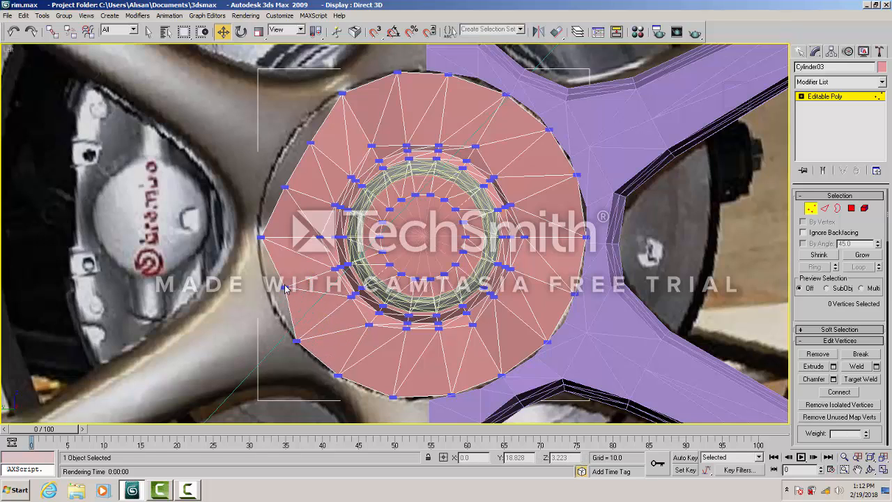
drag(302, 271, 282, 273)
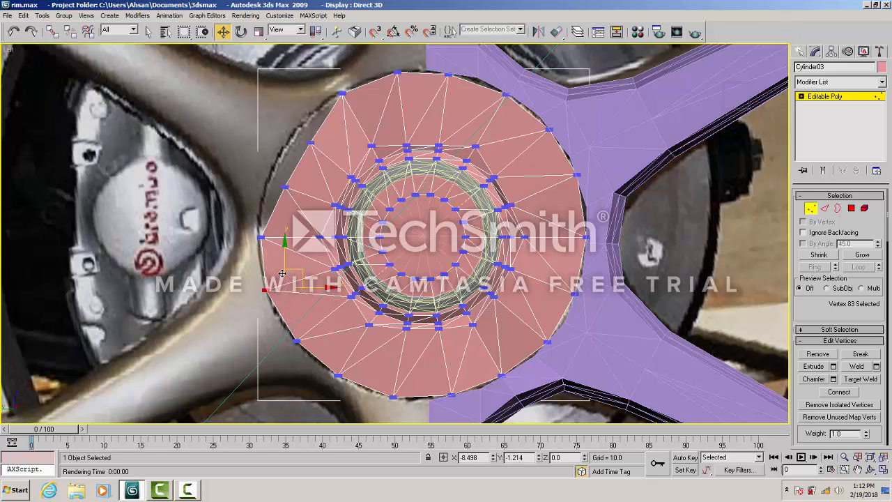
click(261, 238)
drag(286, 237, 286, 237)
click(290, 201)
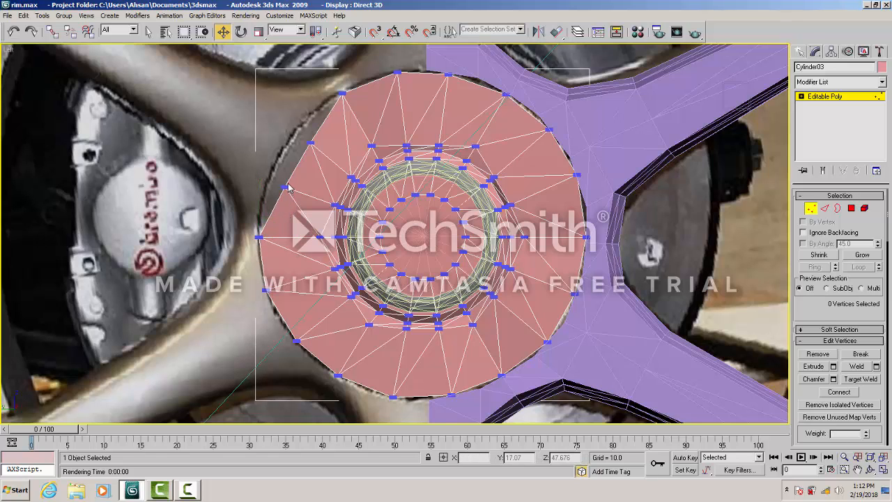
- Move the two vertices on the upper-left flat side and the upper-left corner vertex outward onto the hub circle
click(286, 187)
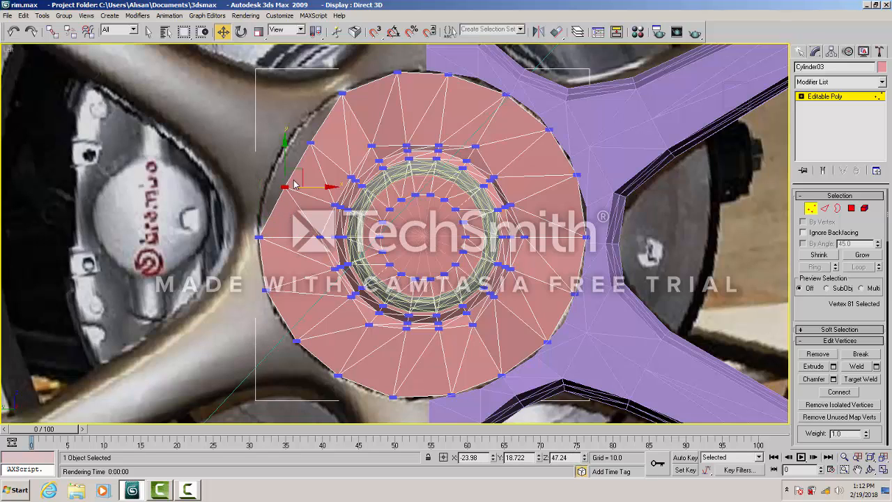
drag(300, 172, 286, 159)
click(293, 148)
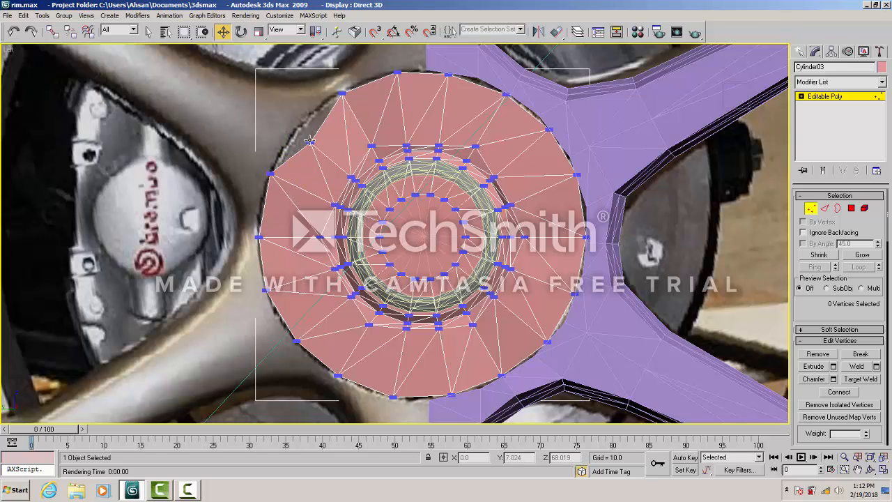
click(309, 142)
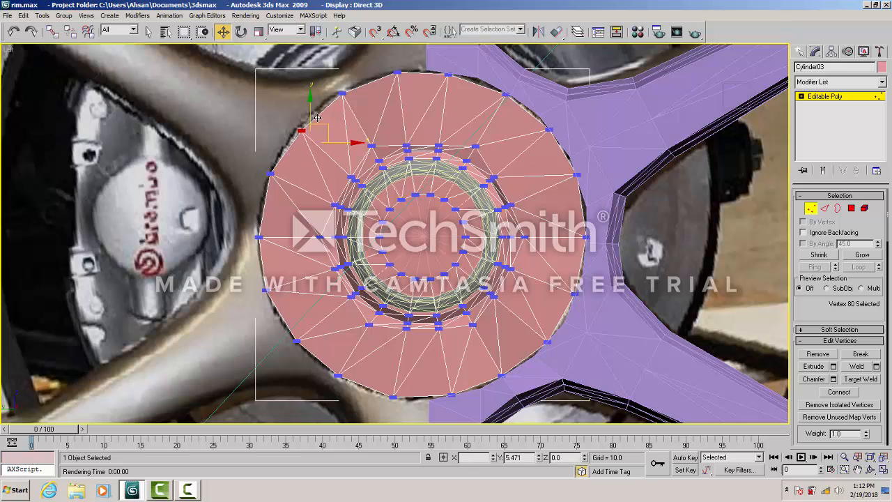
drag(316, 115, 314, 116)
click(339, 96)
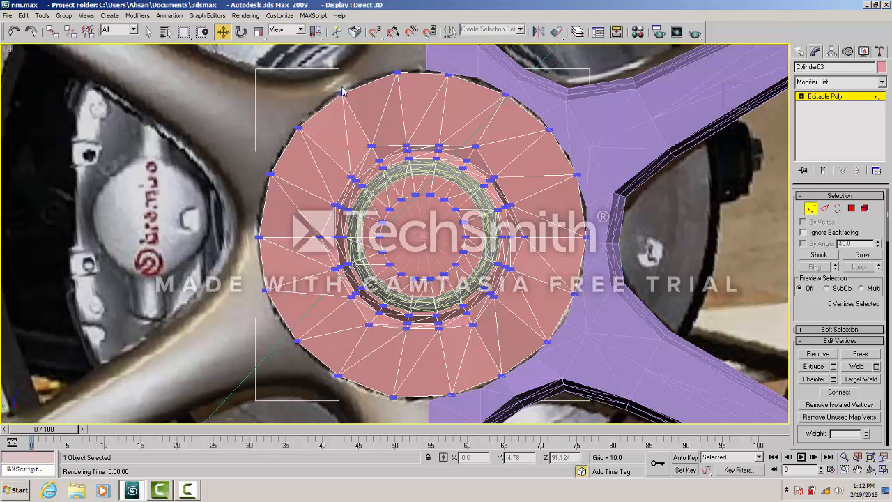
click(342, 92)
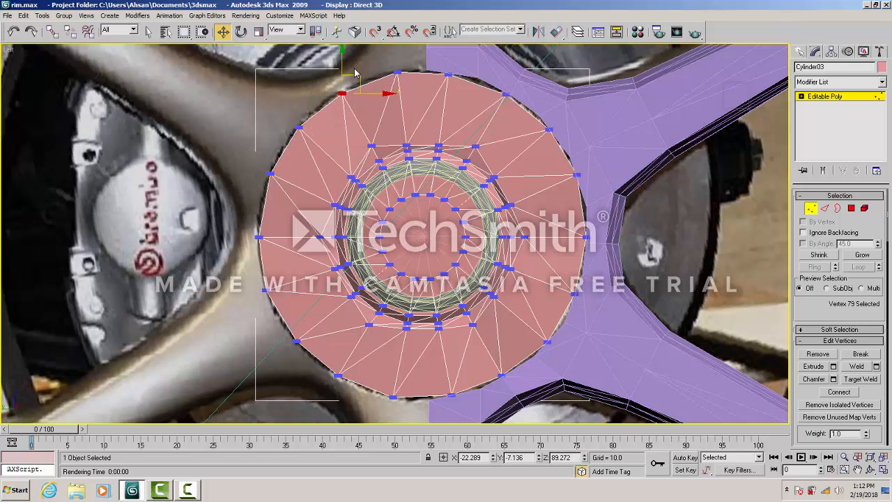
drag(355, 74, 353, 74)
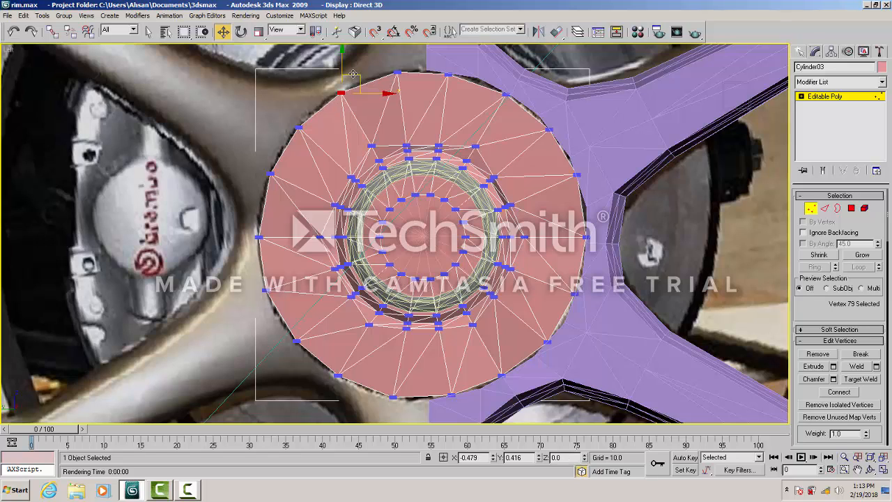
click(282, 150)
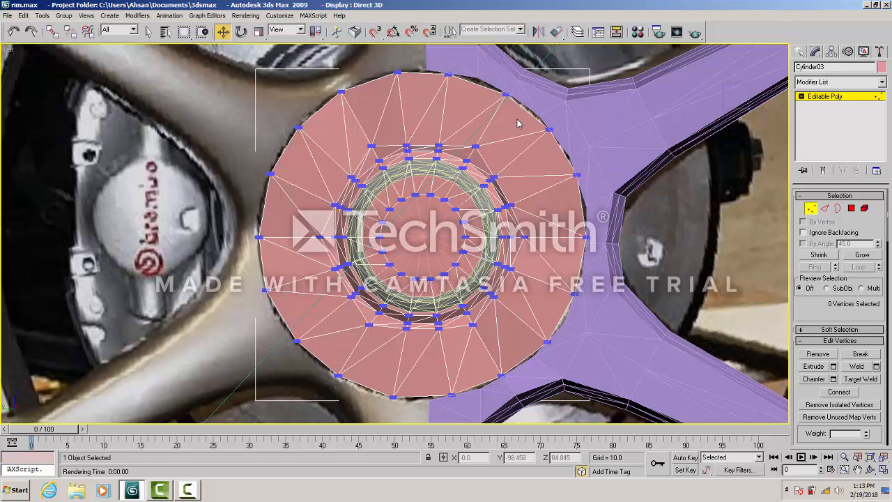
click(506, 95)
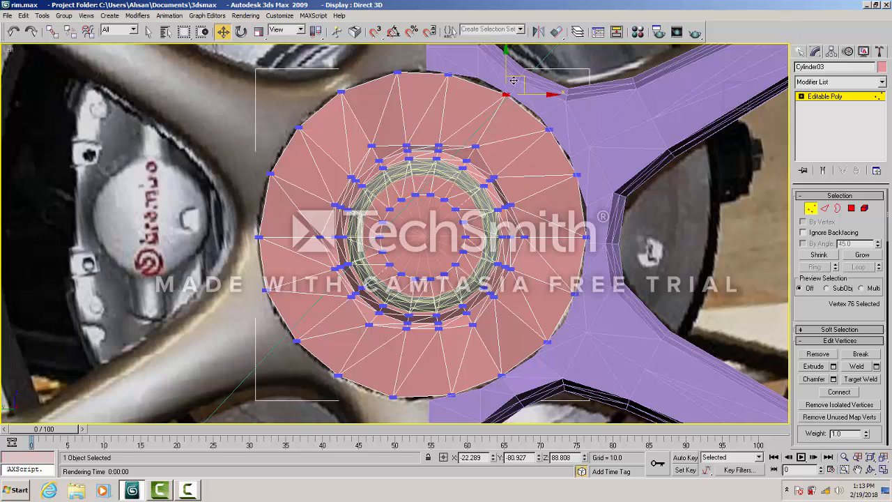
click(486, 105)
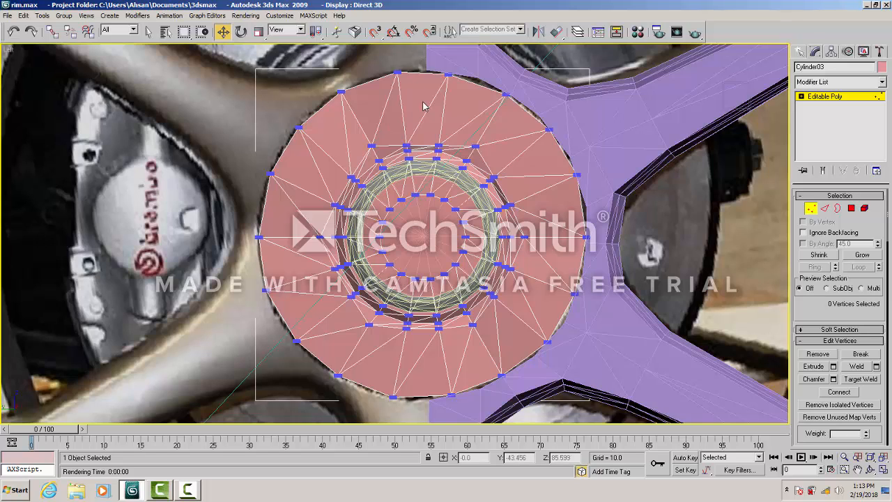
- Select the twelve intermediate vertices on the hub face's outer edge, skipping the six corners, and move them forward to X about -29.25
drag(461, 56, 369, 103)
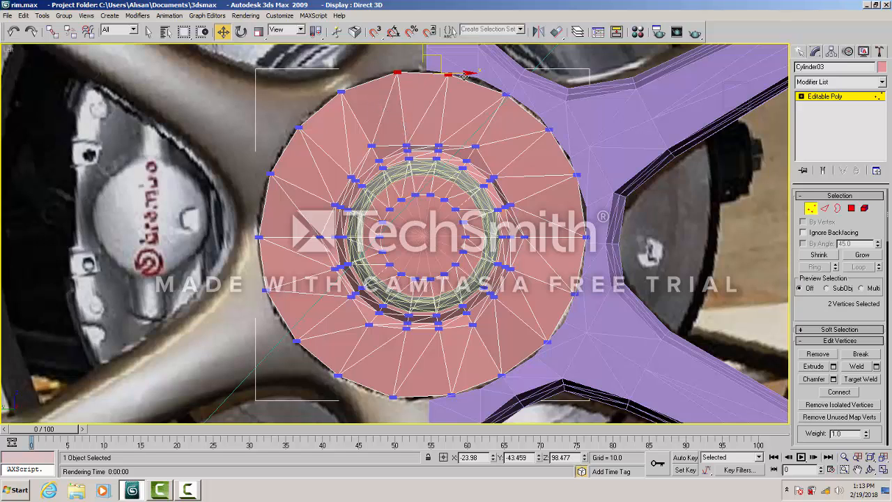
ctrl+click(549, 130)
ctrl+click(576, 174)
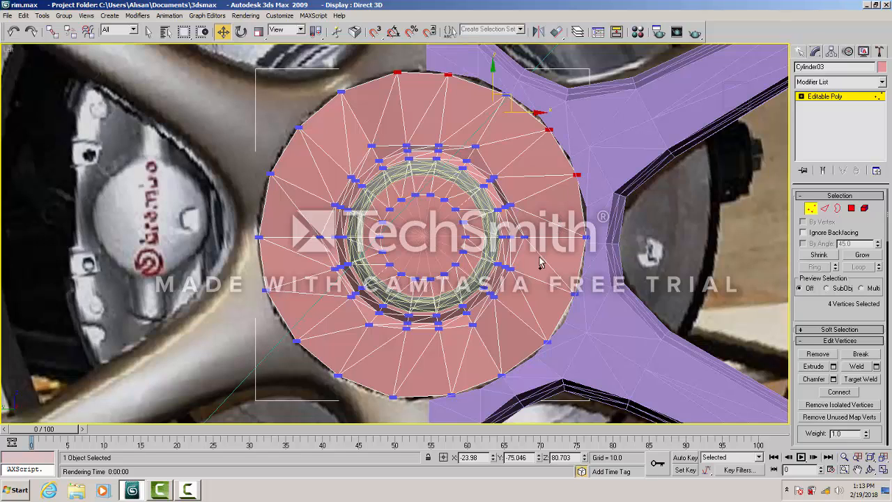
ctrl+click(575, 295)
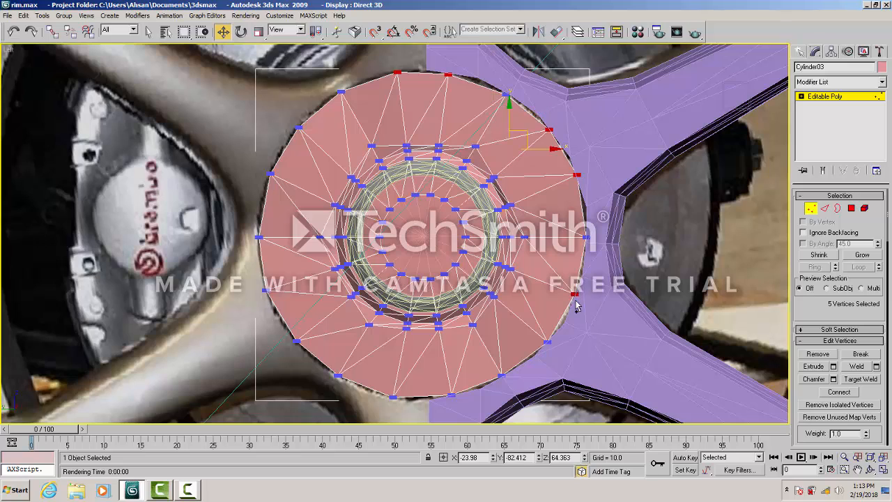
ctrl+click(547, 342)
ctrl+click(452, 395)
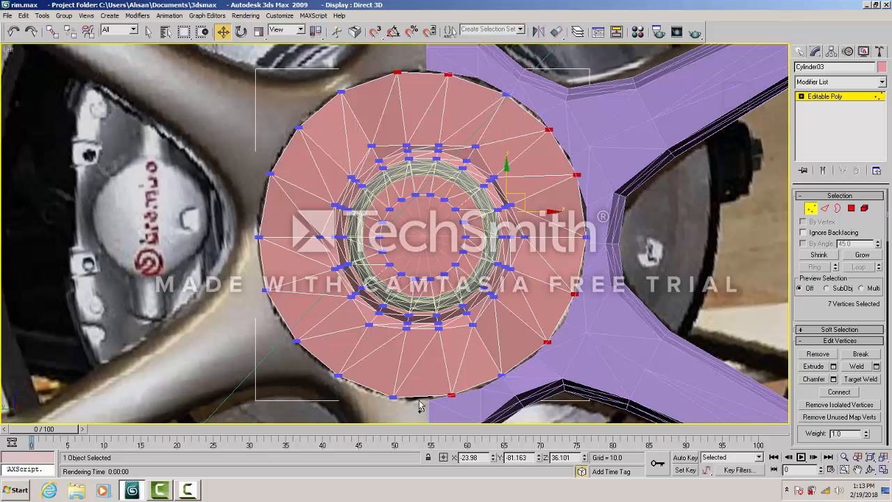
ctrl+click(392, 396)
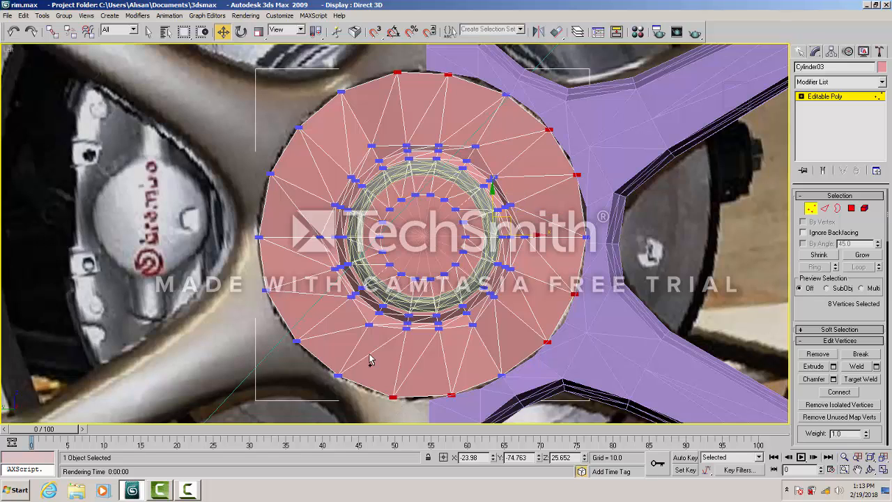
ctrl+click(297, 341)
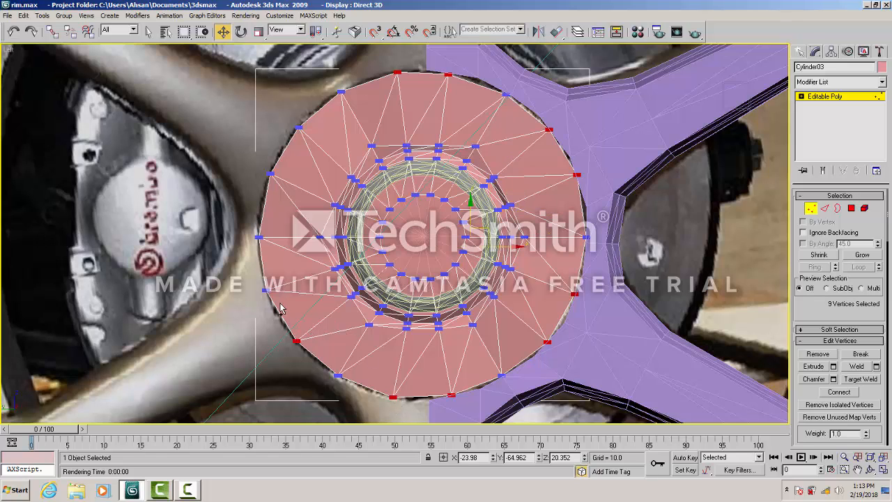
ctrl+click(264, 289)
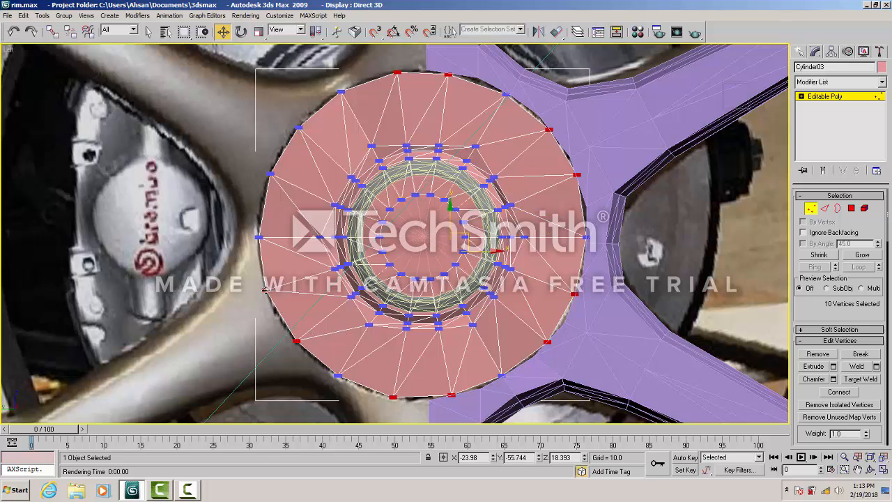
ctrl+click(270, 173)
ctrl+click(298, 127)
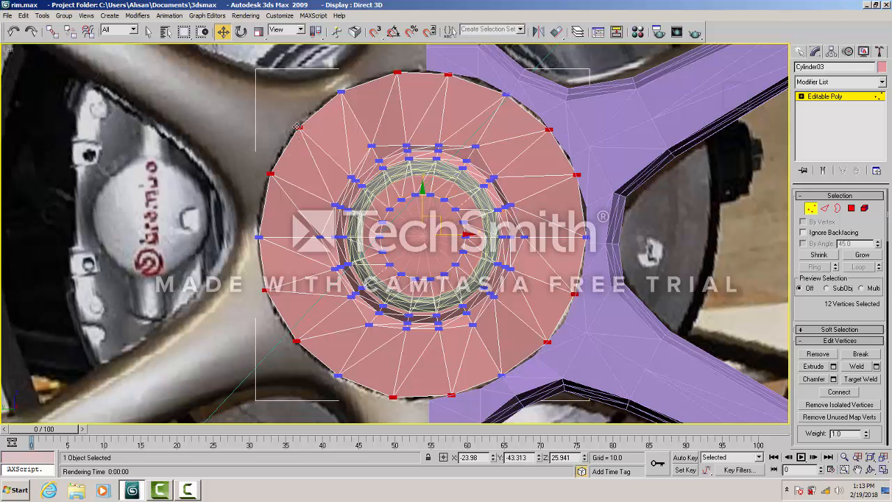
key(alt+w)
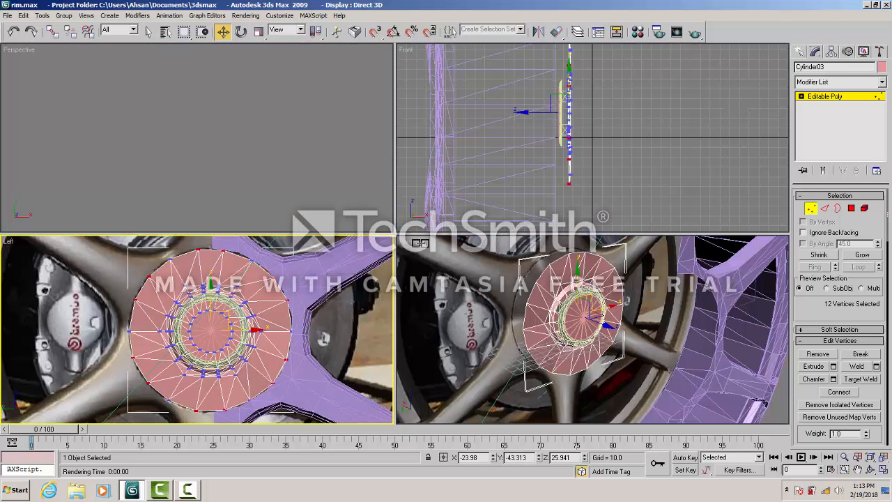
right_click(418, 243)
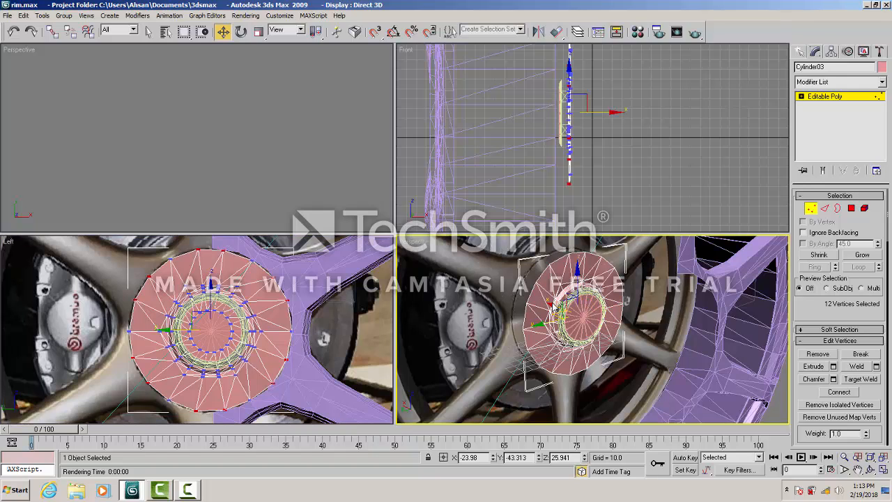
drag(551, 303, 554, 303)
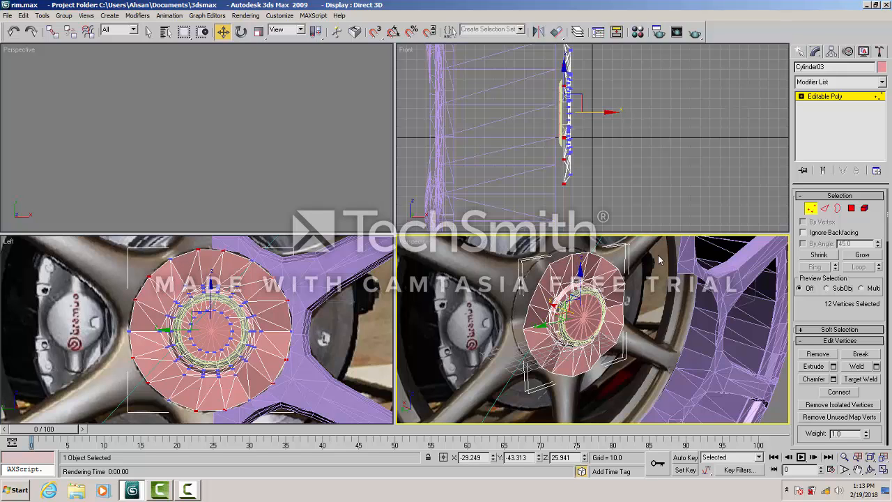
click(643, 323)
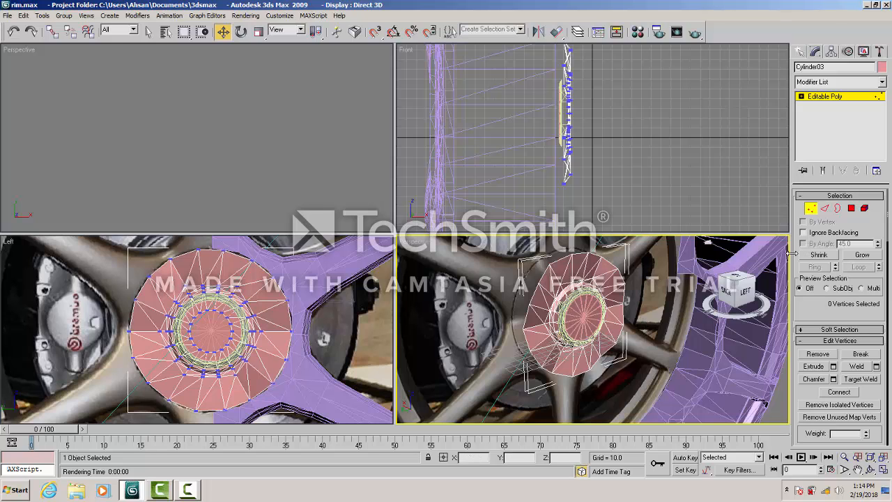
- Attach the round hub face and the centre cap disc to the ring object Cylinder01
key(alt+w)
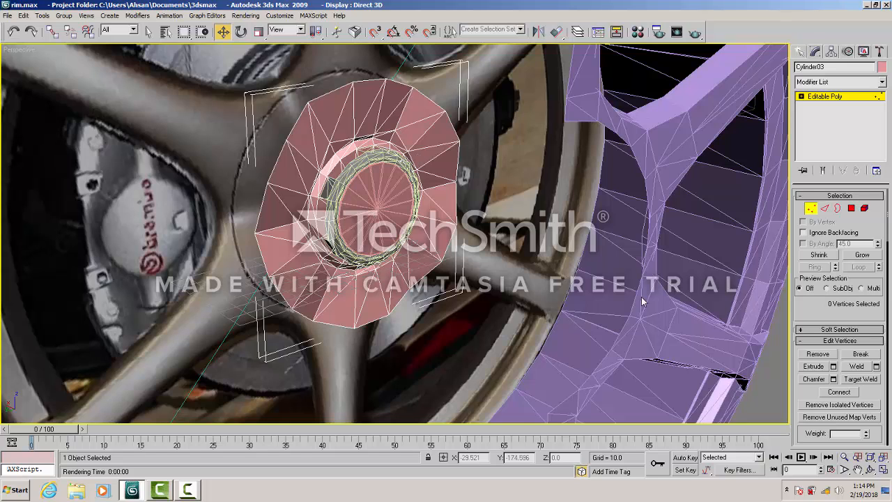
click(843, 456)
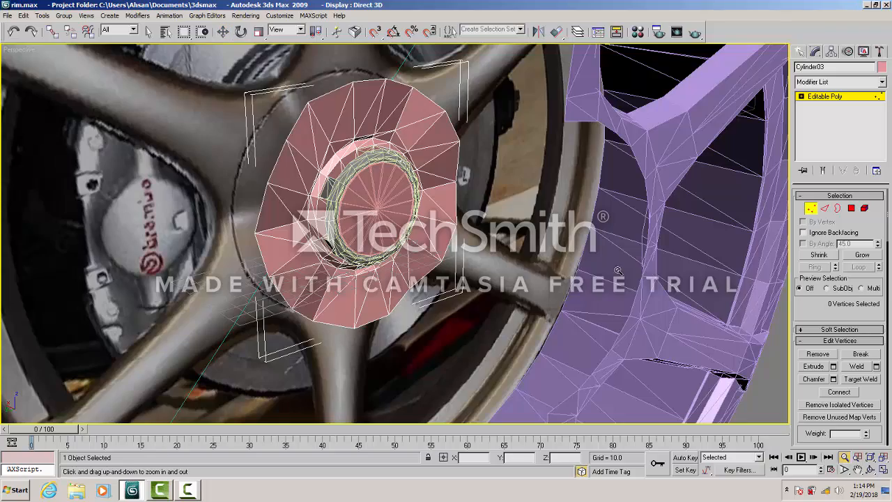
drag(455, 222, 489, 248)
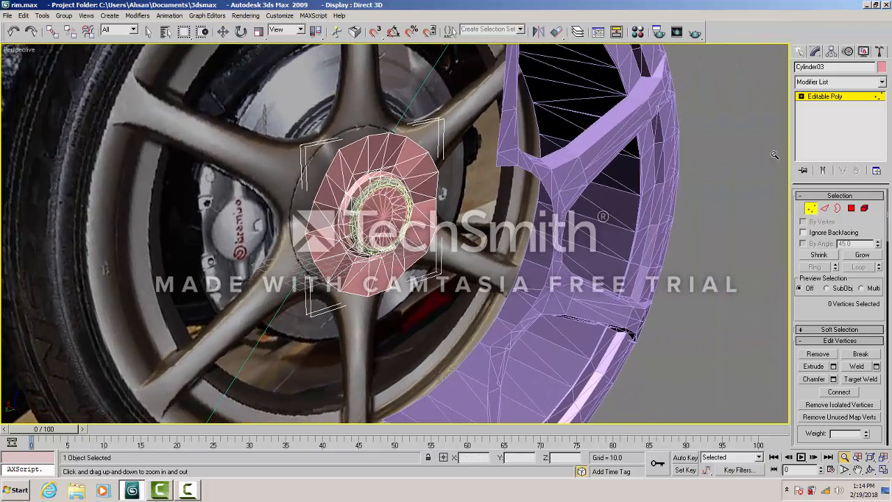
click(810, 208)
key(w)
click(732, 290)
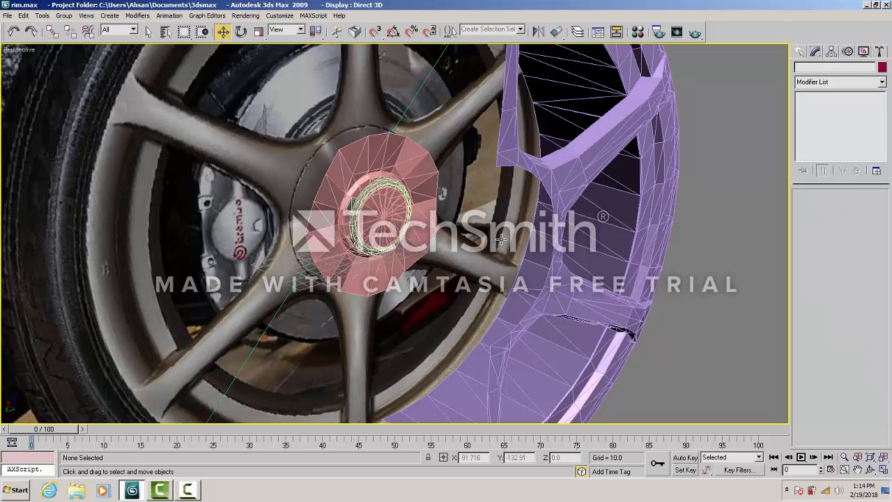
click(377, 182)
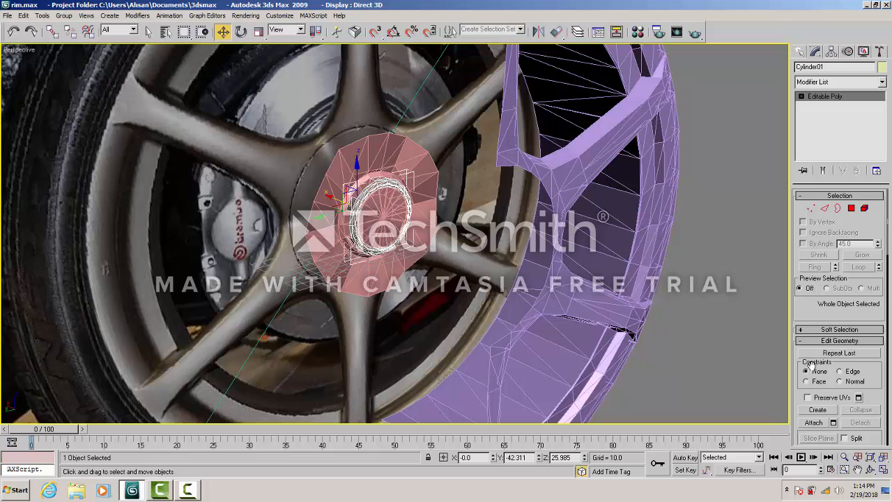
click(814, 422)
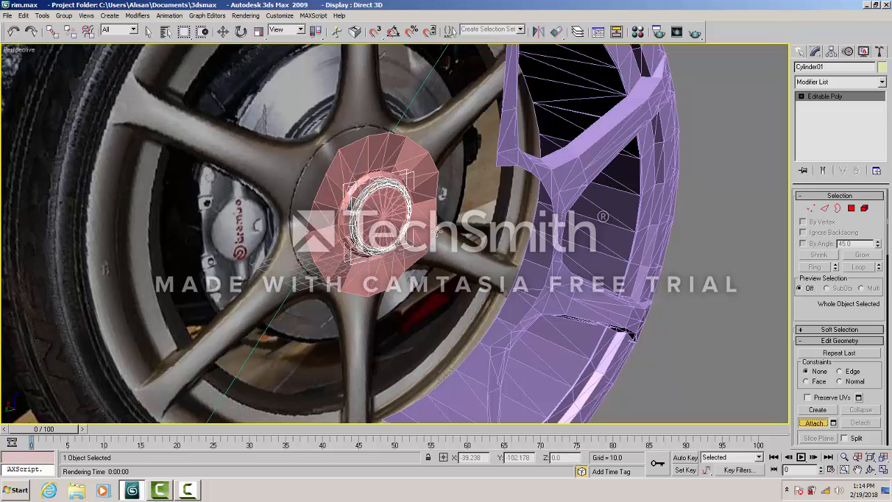
click(371, 159)
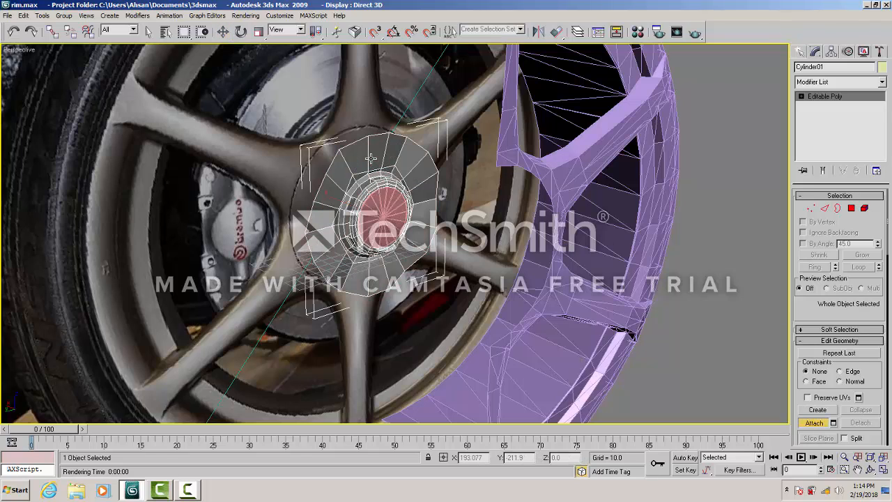
click(385, 208)
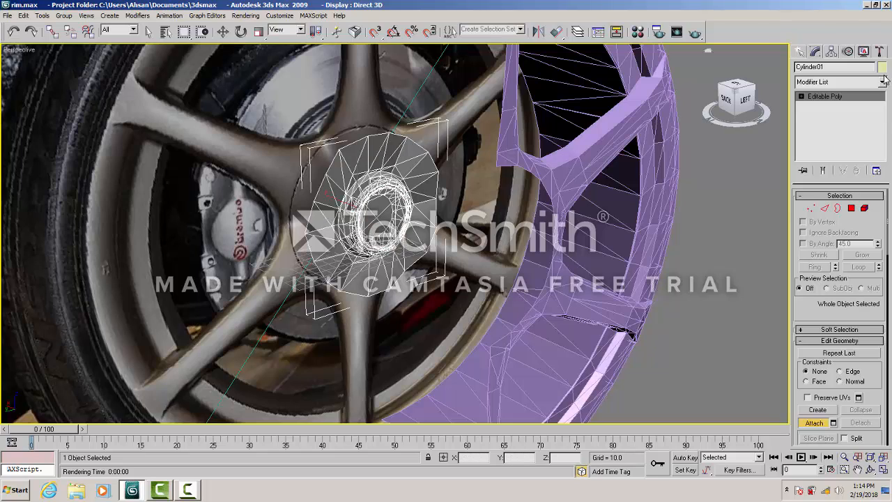
- Move the combined hub object forward out of the reference photo, along X to about -137.28
click(219, 16)
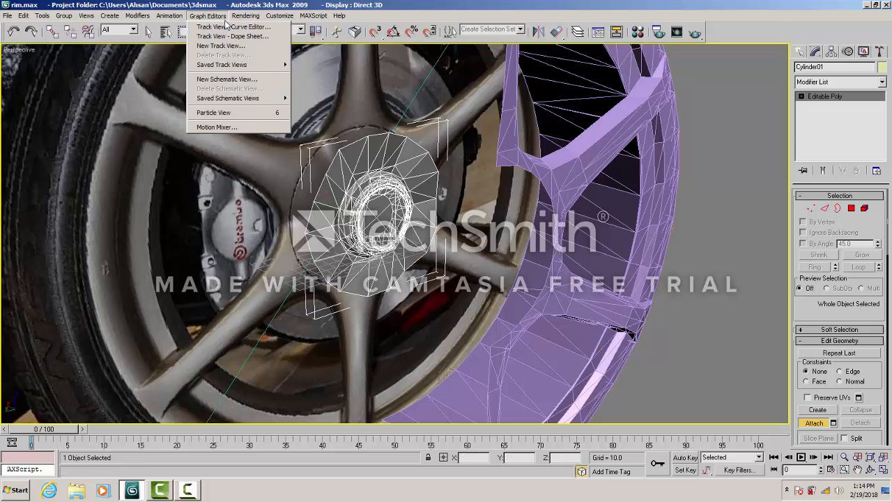
click(235, 51)
click(223, 32)
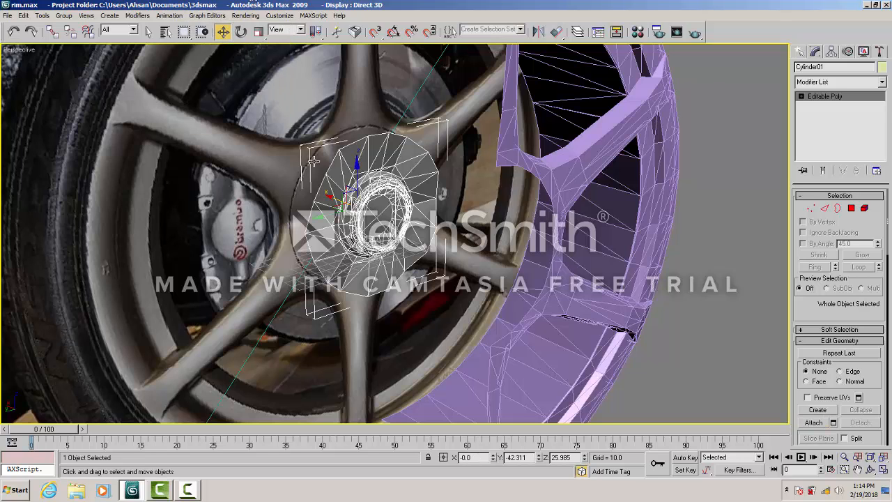
drag(332, 196, 437, 253)
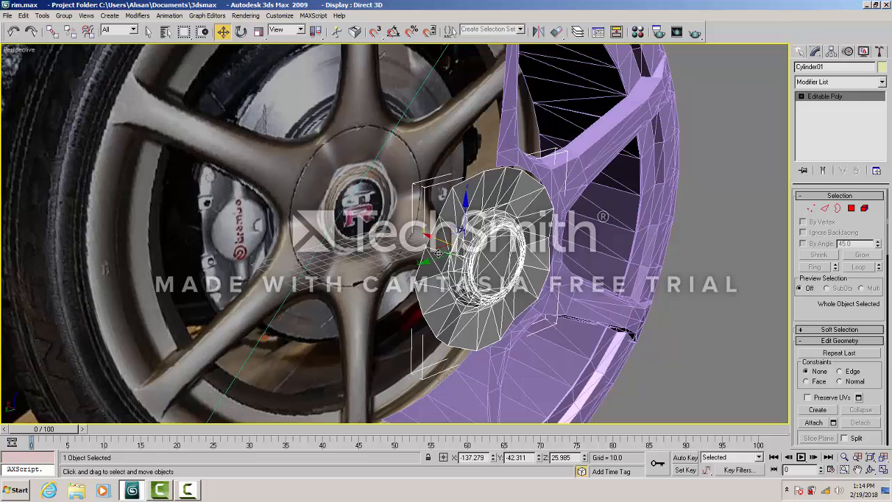
- Apply a MeshSmooth modifier with 2 iterations to the combined hub object Cylinder01
click(871, 469)
drag(443, 193, 383, 197)
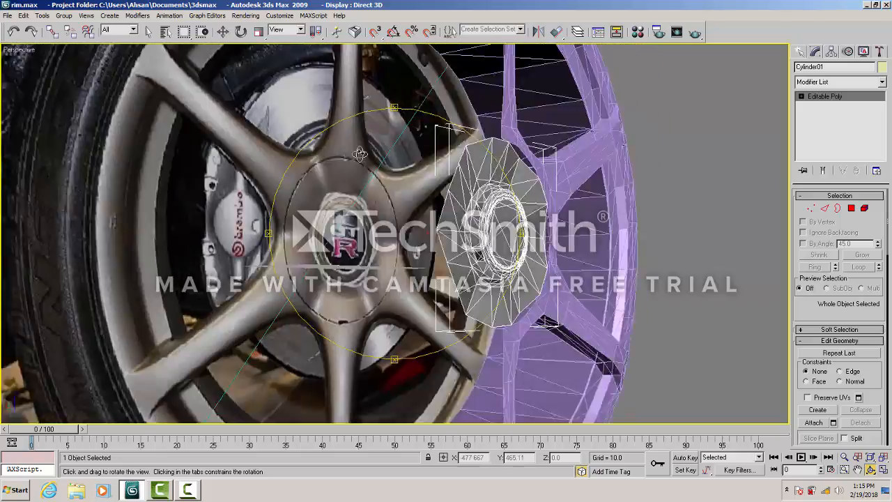
drag(359, 154, 365, 200)
drag(527, 206, 669, 259)
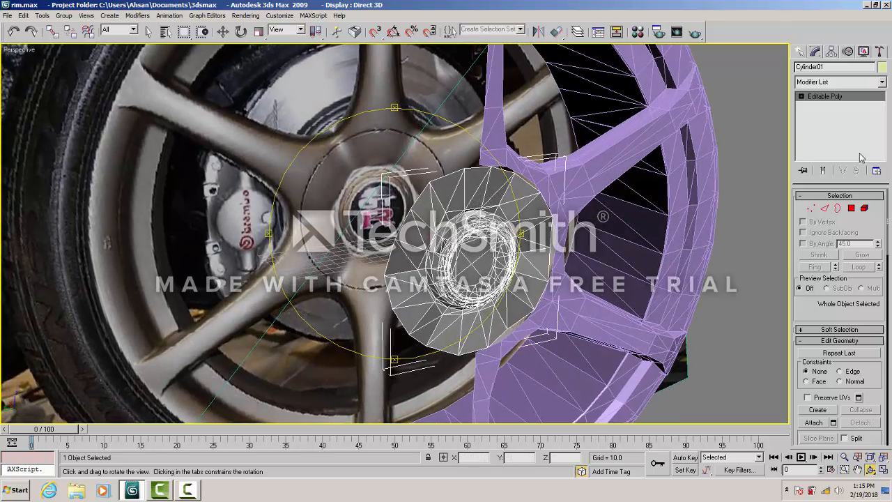
click(882, 83)
scroll(836, 278, down, 5)
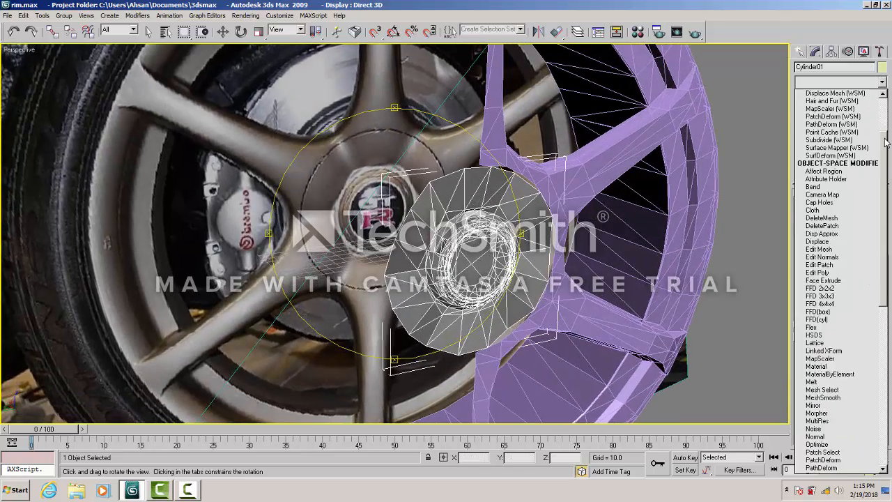
click(828, 342)
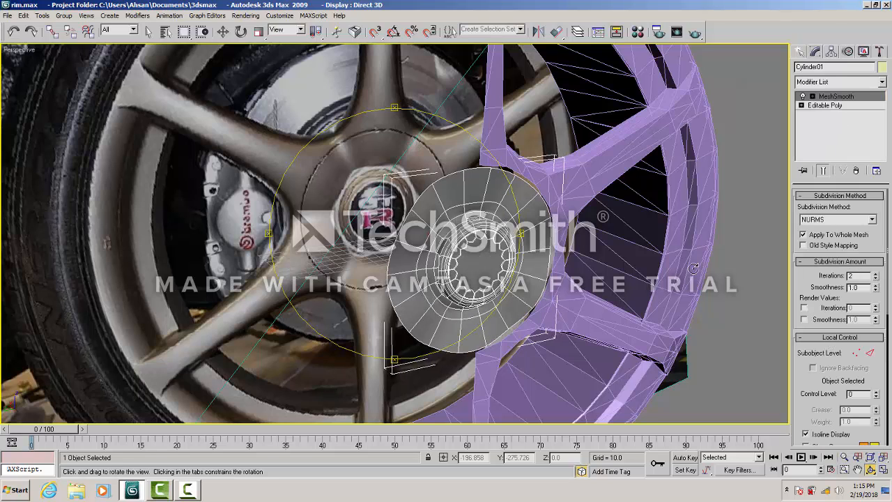
- Scale the hub uniformly to about 101% in the Left view, and select the half rim Plane02 in the Perspective view
key(alt+w)
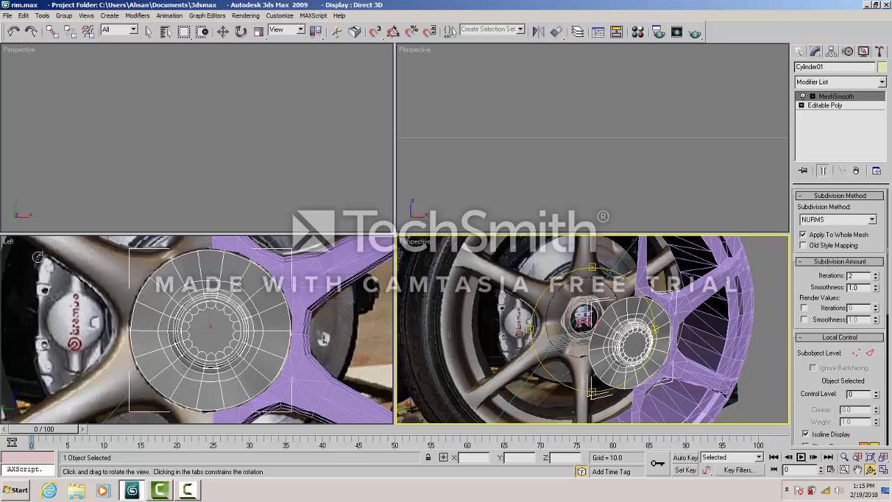
right_click(9, 241)
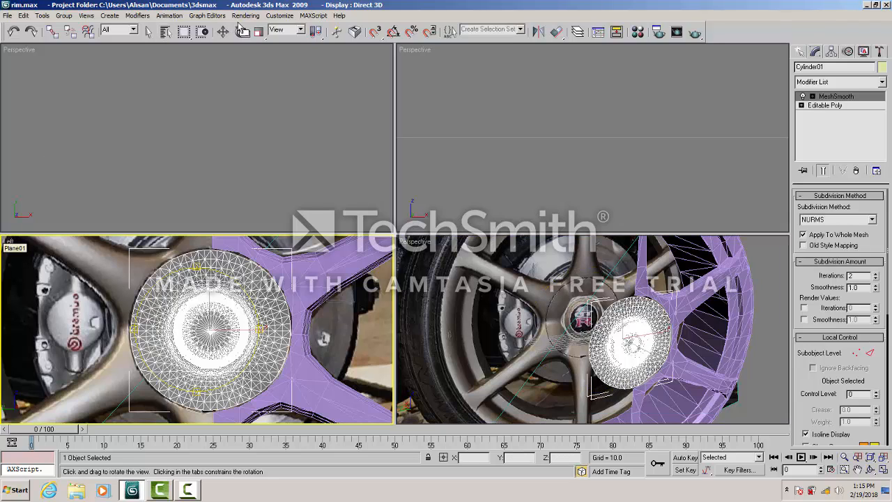
click(258, 32)
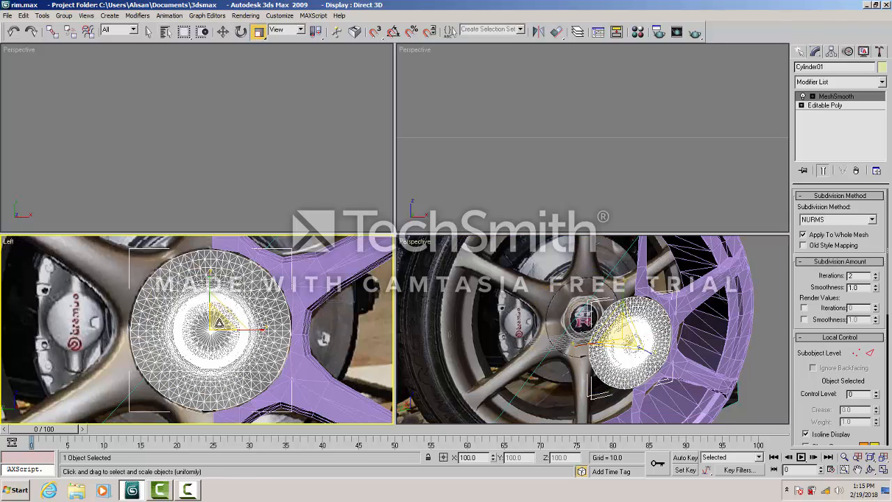
drag(218, 322, 219, 322)
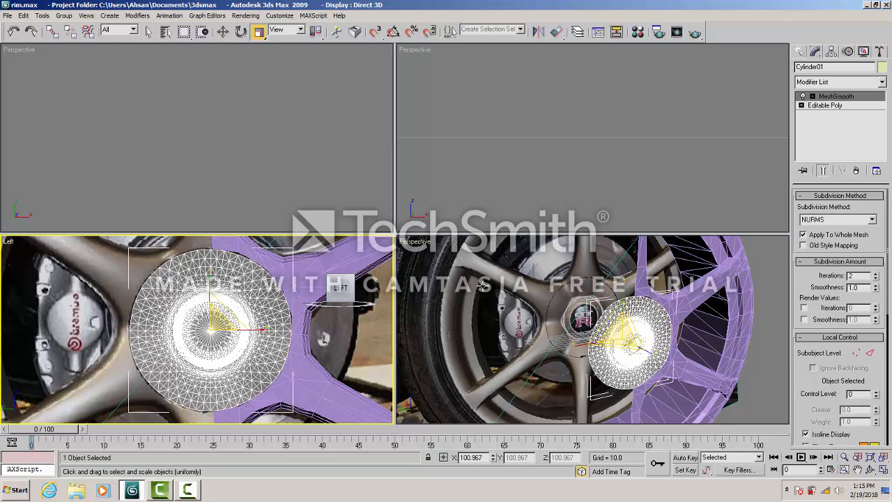
click(771, 262)
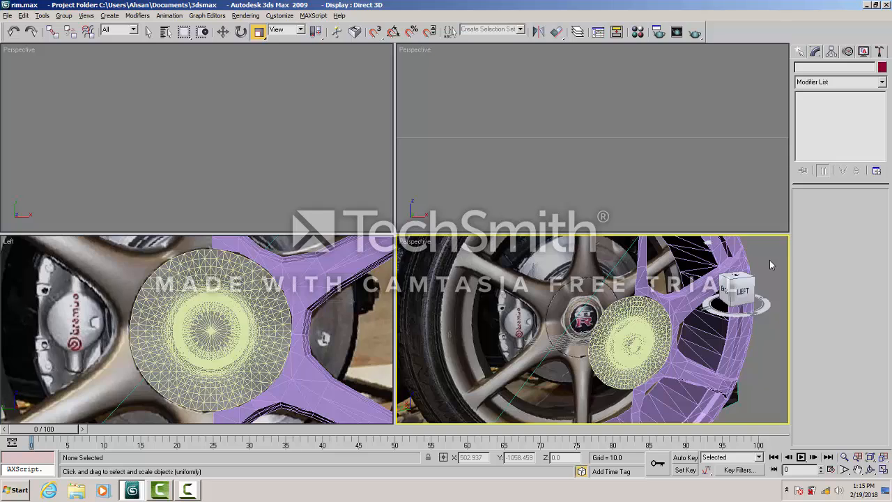
key(alt+w)
click(618, 145)
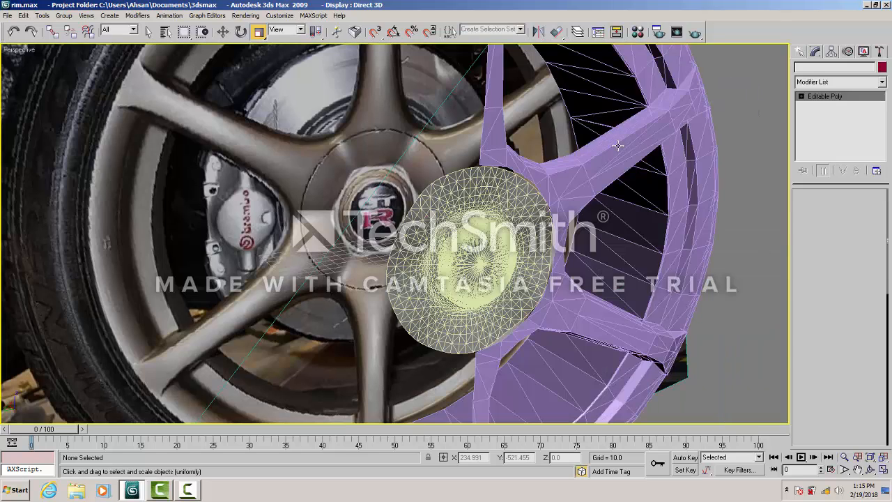
click(881, 82)
drag(888, 118, 888, 216)
click(755, 328)
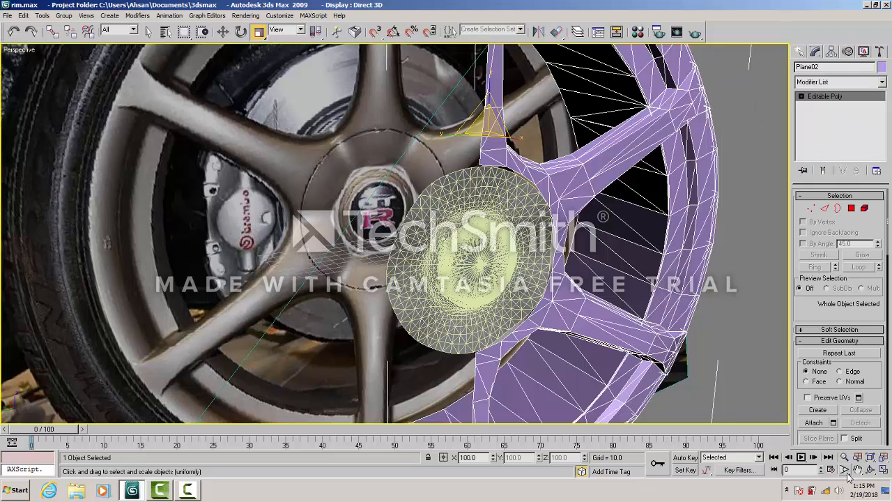
click(870, 470)
drag(392, 203, 376, 198)
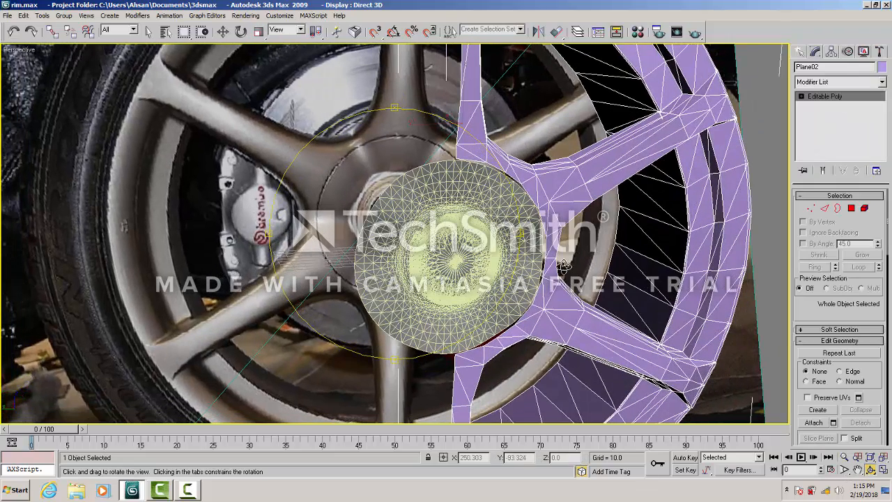
click(844, 456)
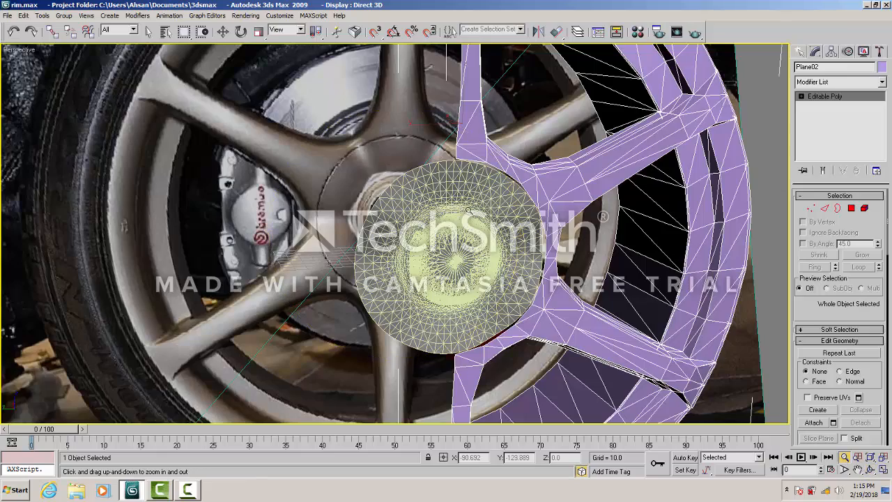
drag(547, 301, 490, 244)
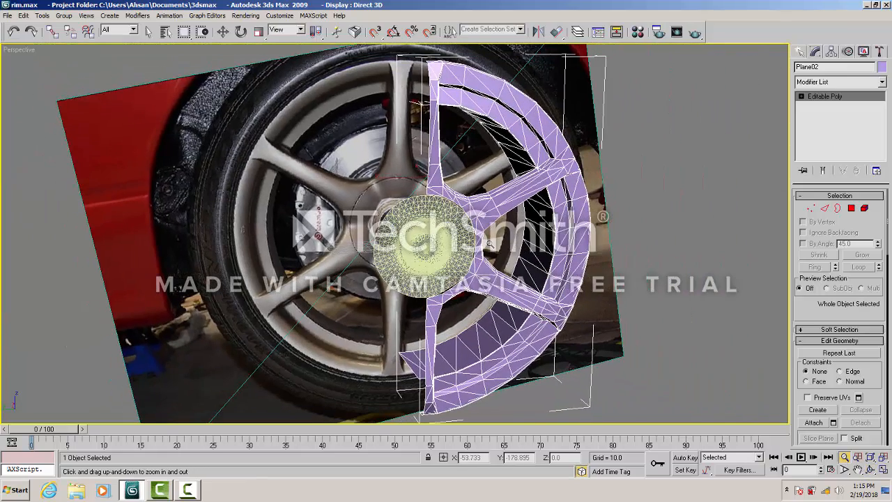
click(223, 31)
click(881, 85)
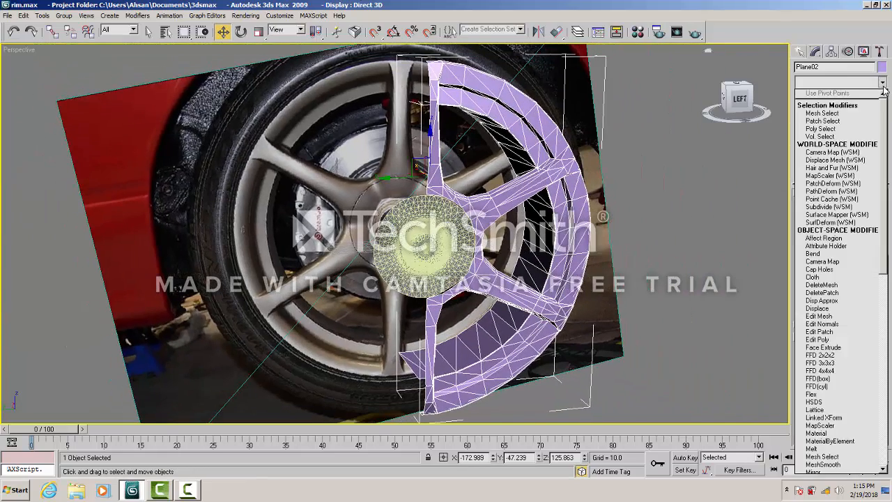
drag(884, 119, 889, 262)
click(890, 263)
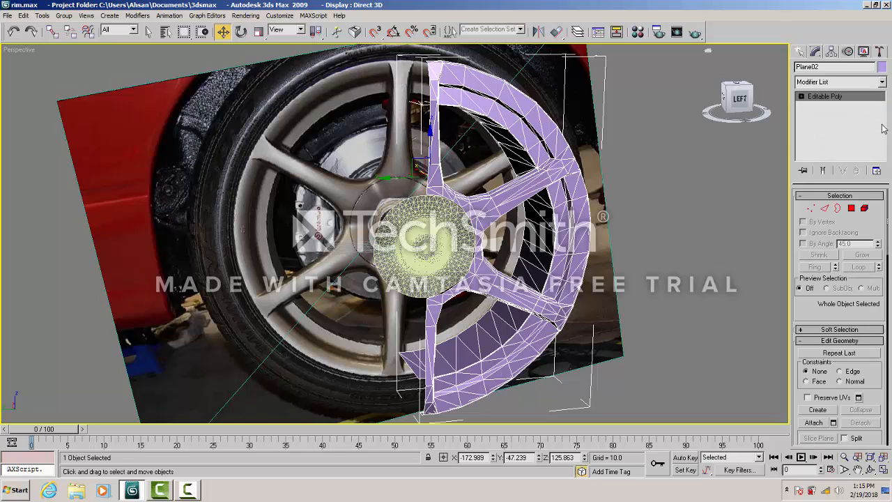
- Apply a MeshSmooth modifier with 2 iterations to the half rim Plane02
click(883, 83)
drag(883, 106, 878, 243)
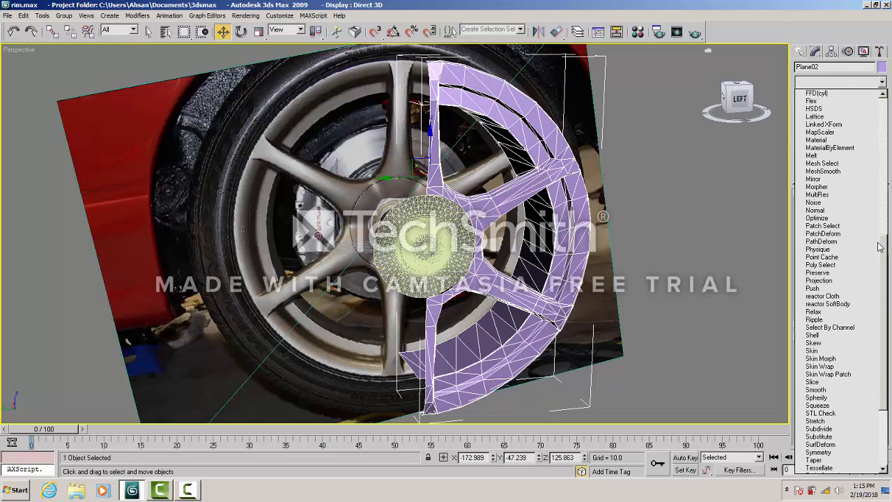
click(848, 171)
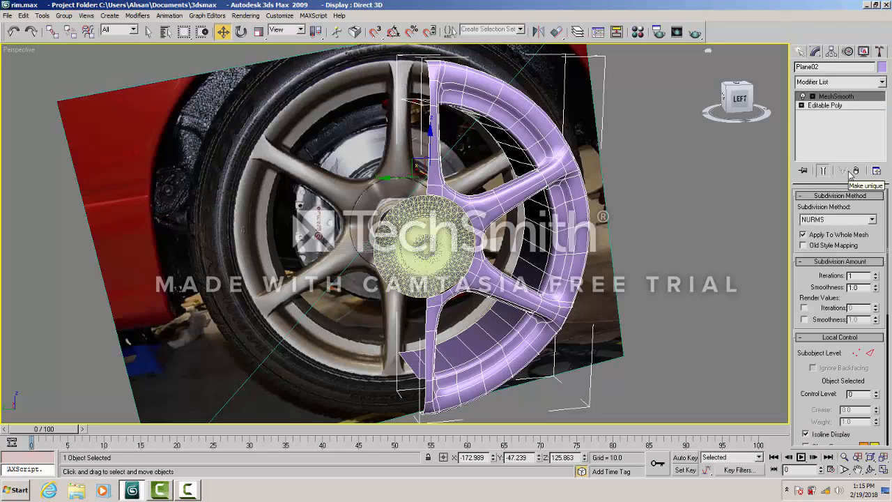
click(875, 273)
- Add a Symmetry modifier mirroring the half rim across the X axis, with Slice Along Mirror turned off
click(882, 83)
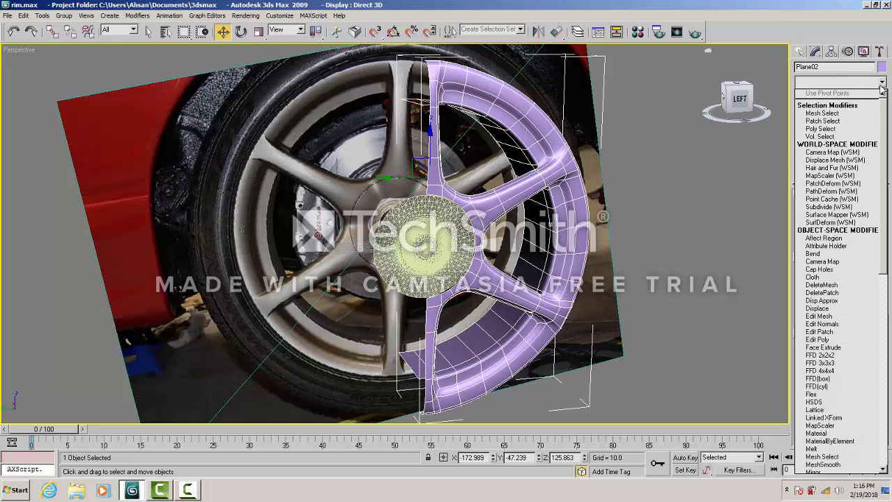
drag(885, 120, 890, 311)
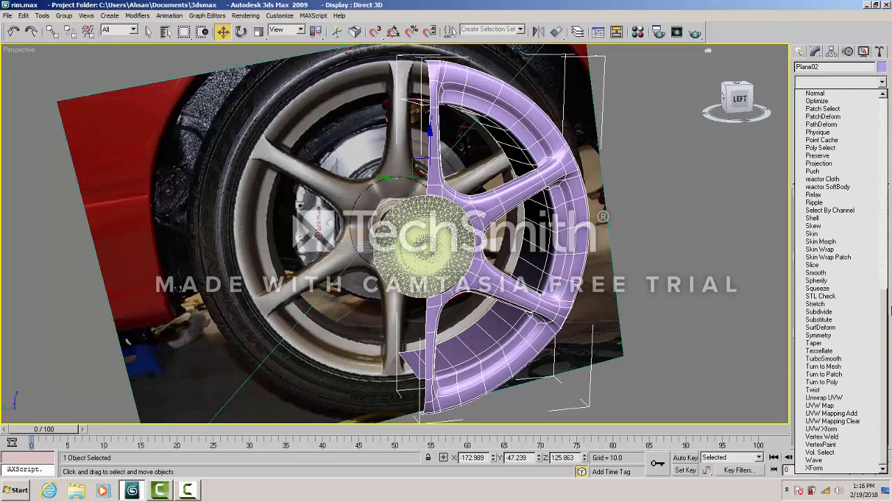
click(848, 336)
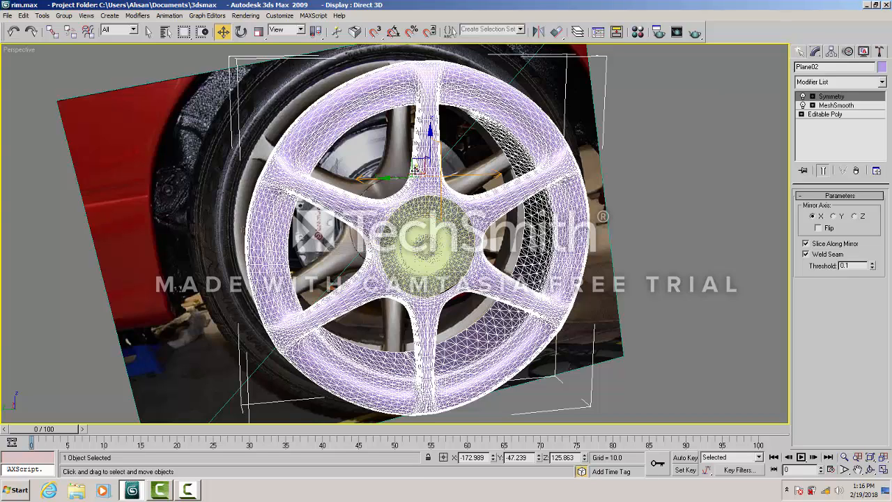
click(805, 244)
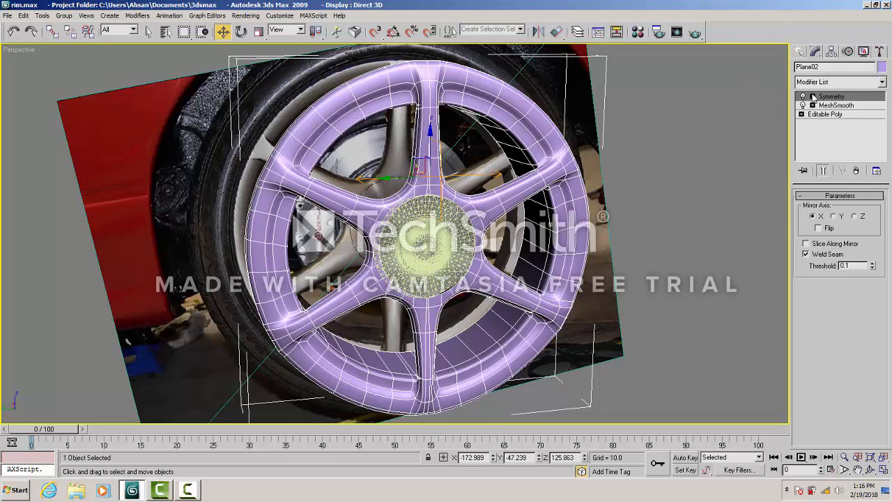
- Activate the Symmetry modifier's Mirror sub-object and raise the weld seam threshold to 4.29
click(812, 97)
click(831, 106)
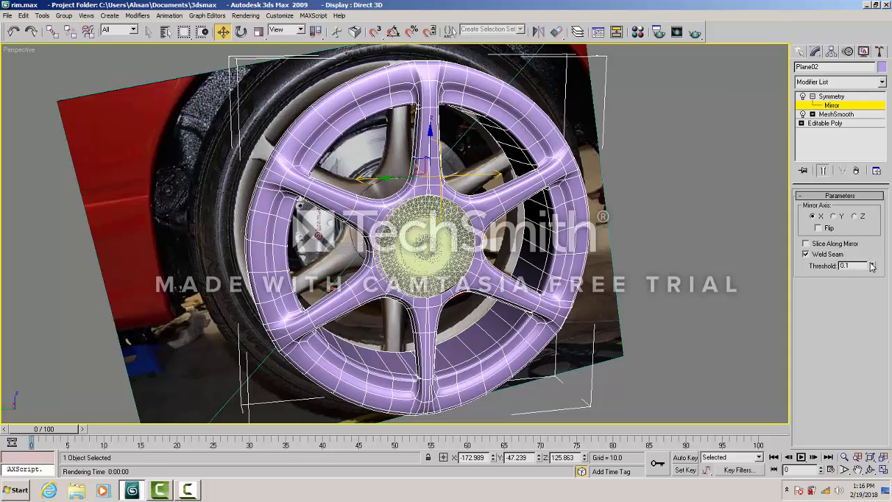
drag(870, 256, 870, 248)
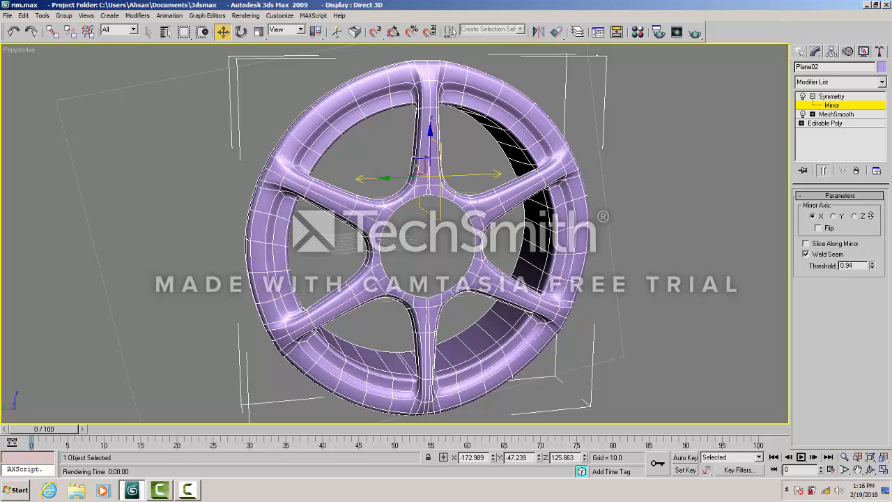
drag(871, 217, 850, 28)
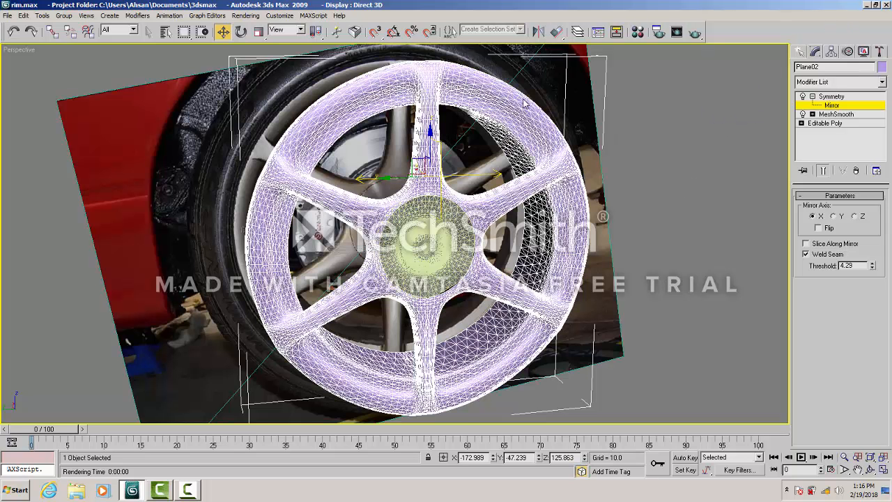
- Render the Perspective view to examine the complete mirrored rim with its hub, and close the rendered frame
click(244, 16)
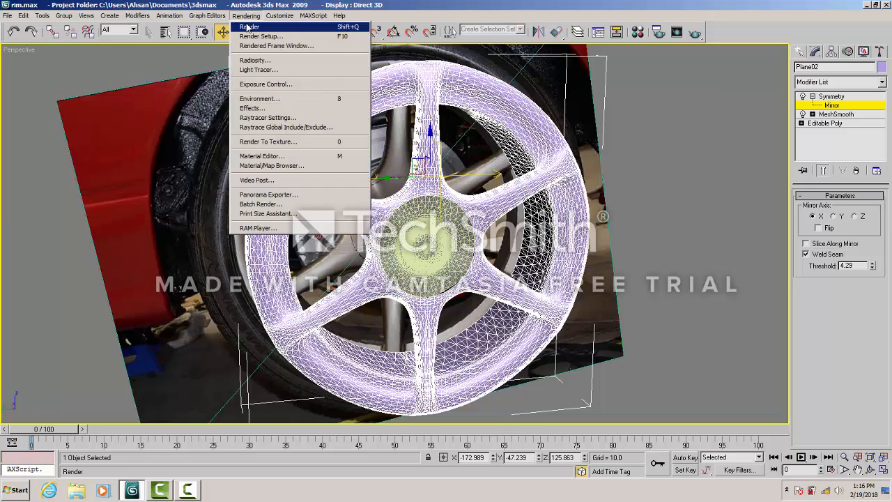
click(247, 28)
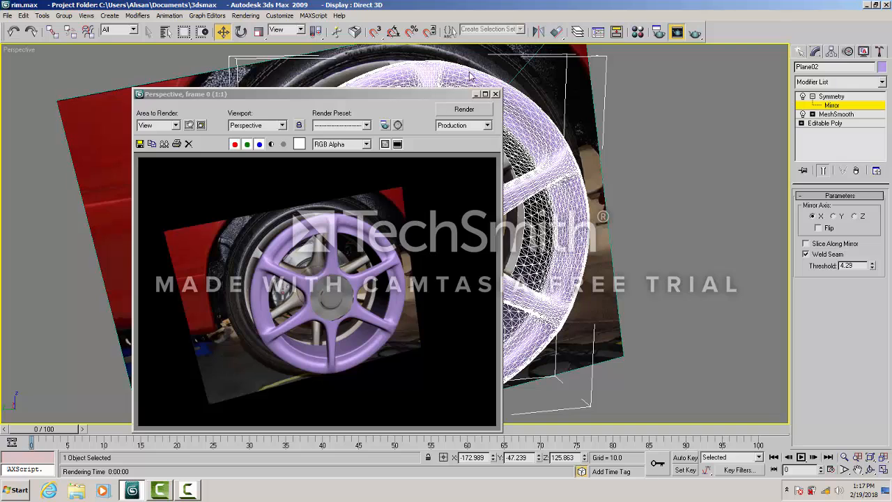
click(495, 94)
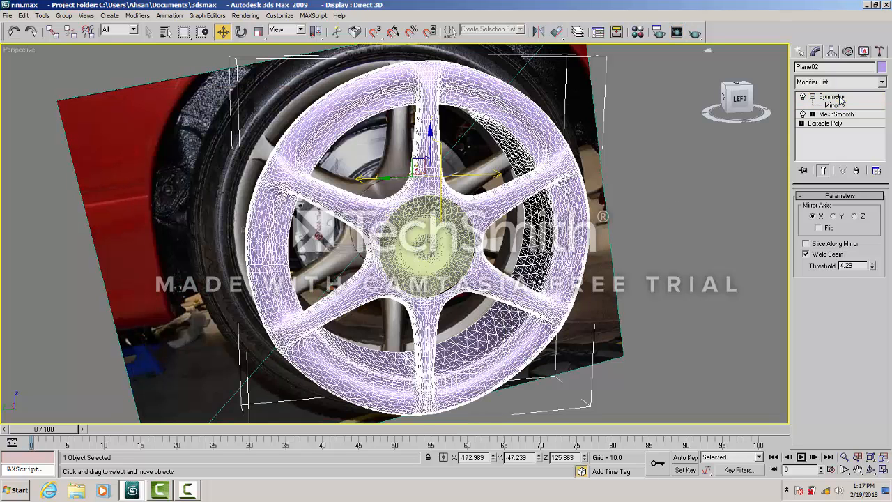
- Cut the Symmetry modifier from the rim's modifier stack, keeping MeshSmooth, and deselect the rim
click(817, 99)
click(813, 96)
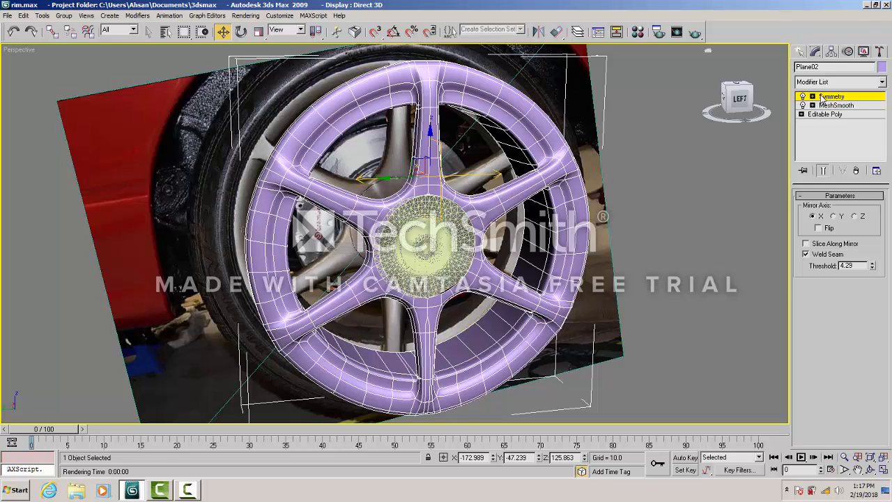
right_click(821, 99)
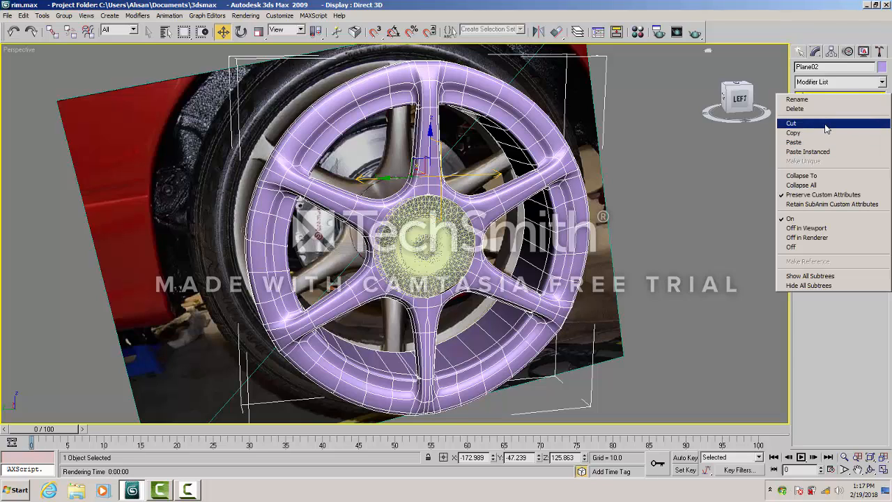
click(826, 124)
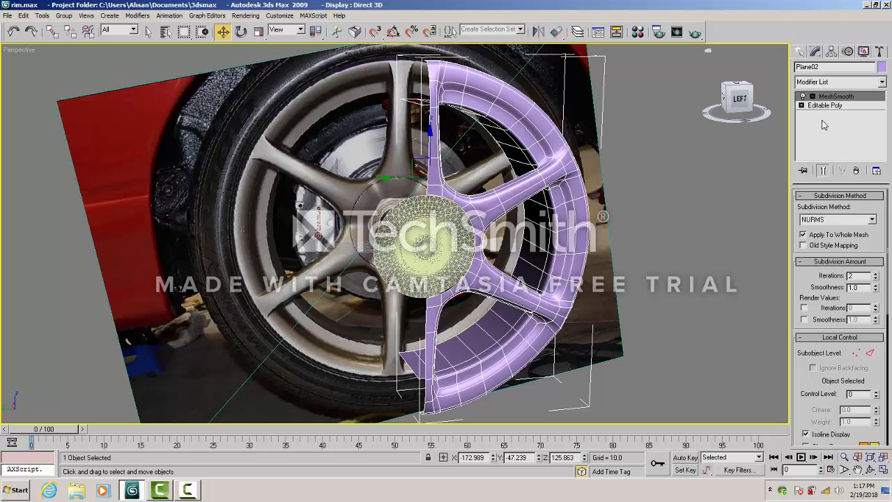
click(679, 266)
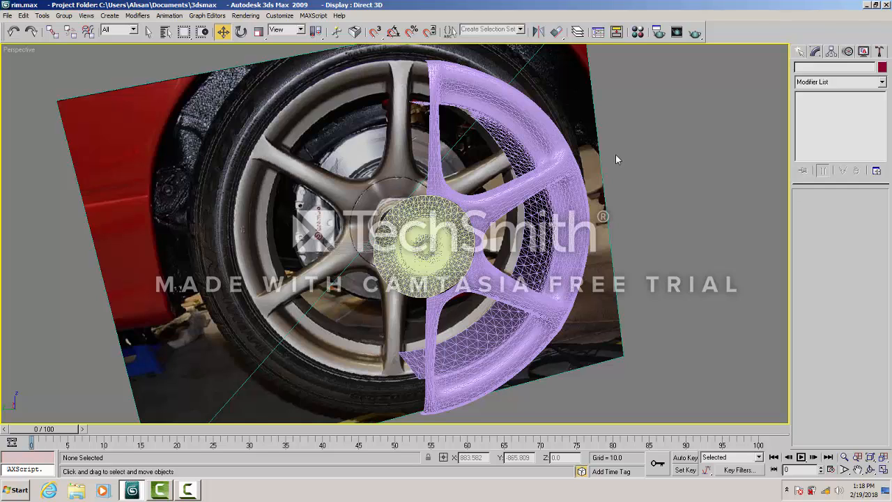
click(190, 490)
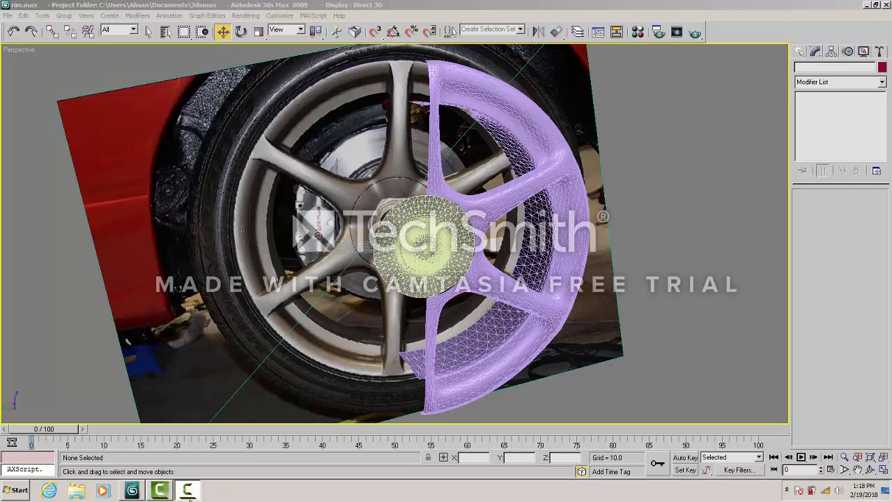